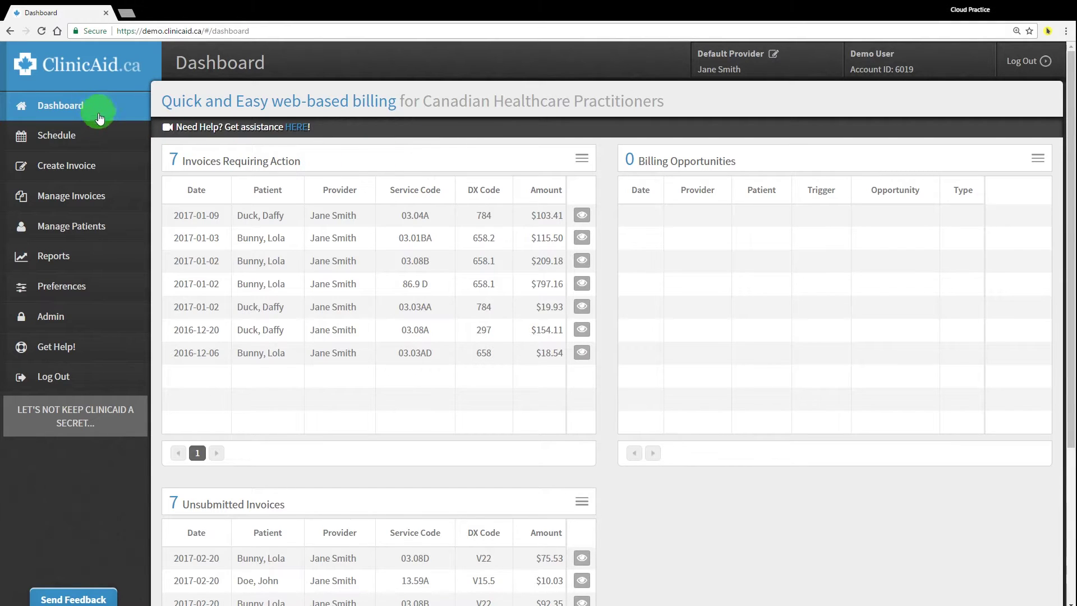
Open the Schedule calendar showing the empty week of Feb 26 – Mar 4 2017
{"action": "left_click", "coordinate": [113, 142]}
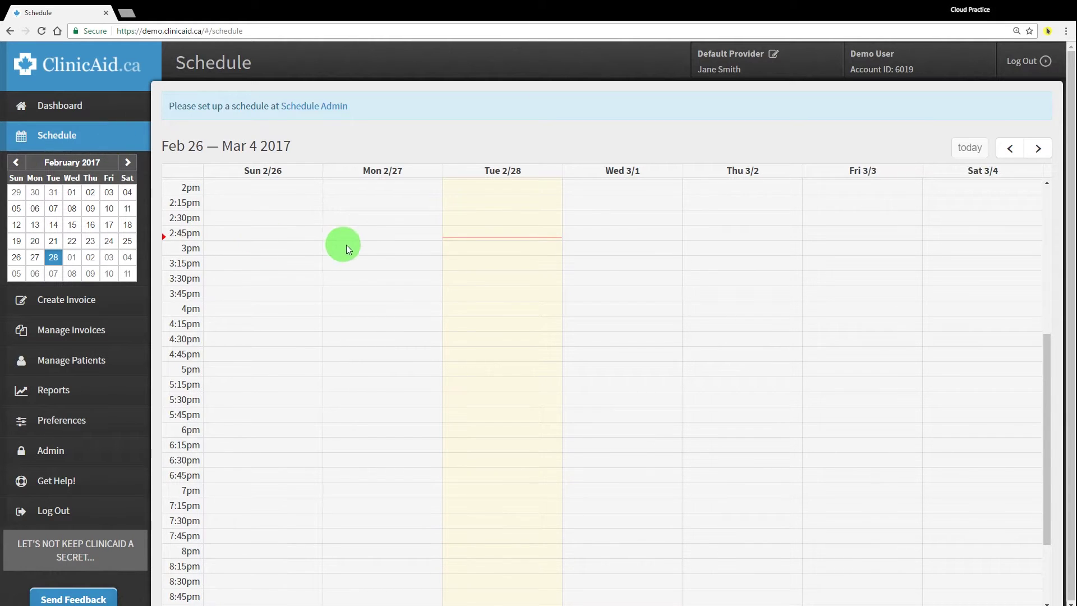
{"action": "scroll", "coordinate": [430, 223], "scroll_direction": "down", "scroll_amount": 2}
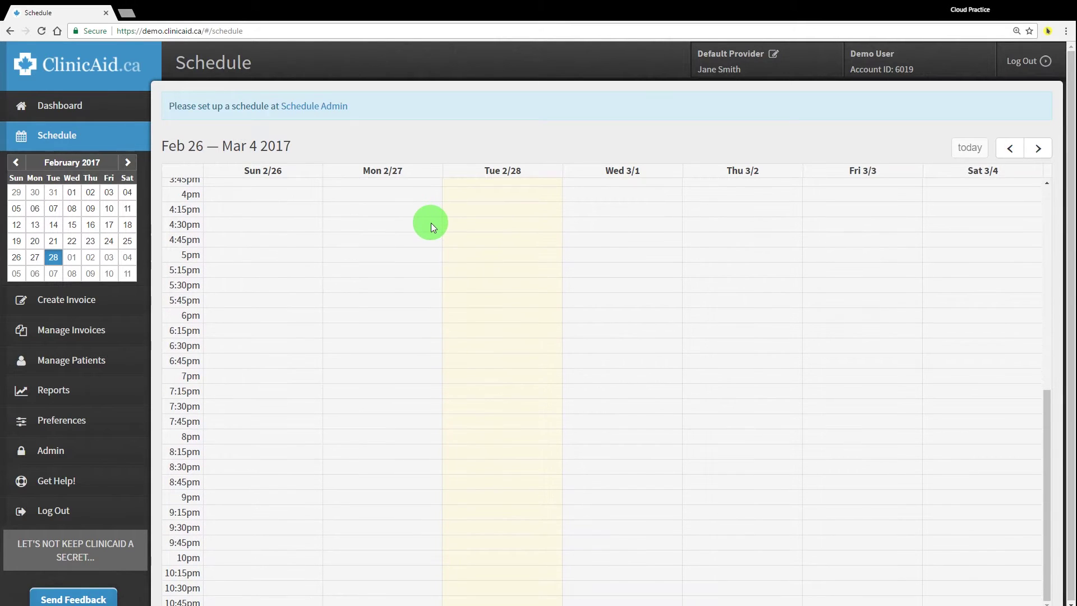
{"action": "scroll", "coordinate": [430, 223], "scroll_direction": "up", "scroll_amount": 1}
{"action": "scroll", "coordinate": [431, 224], "scroll_direction": "up", "scroll_amount": 5}
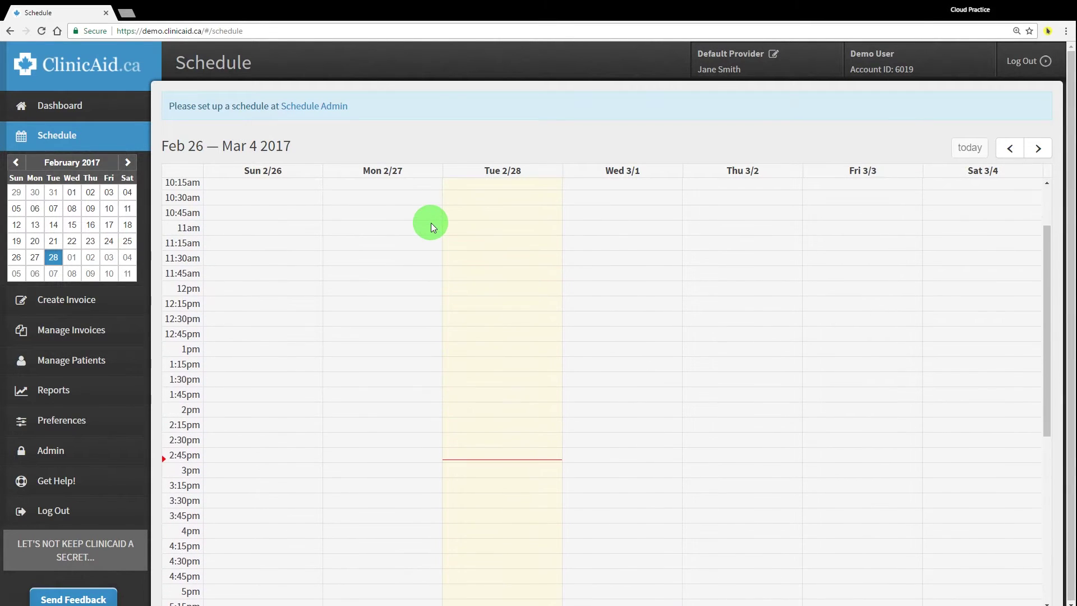
{"action": "scroll", "coordinate": [431, 224], "scroll_direction": "up", "scroll_amount": 2}
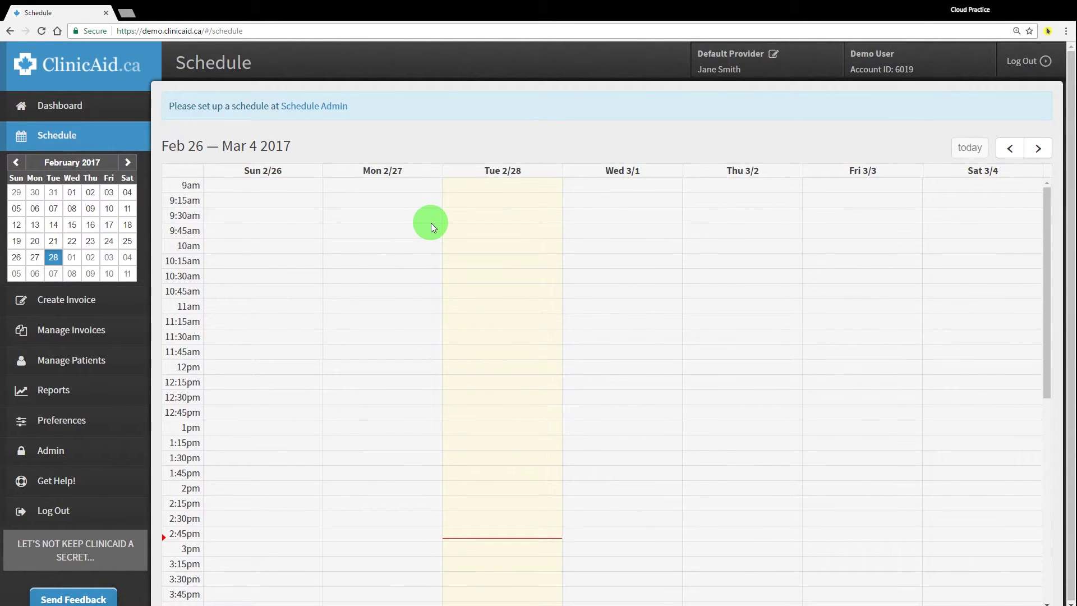
{"action": "left_click_drag", "start_coordinate": [169, 106], "coordinate": [359, 109]}
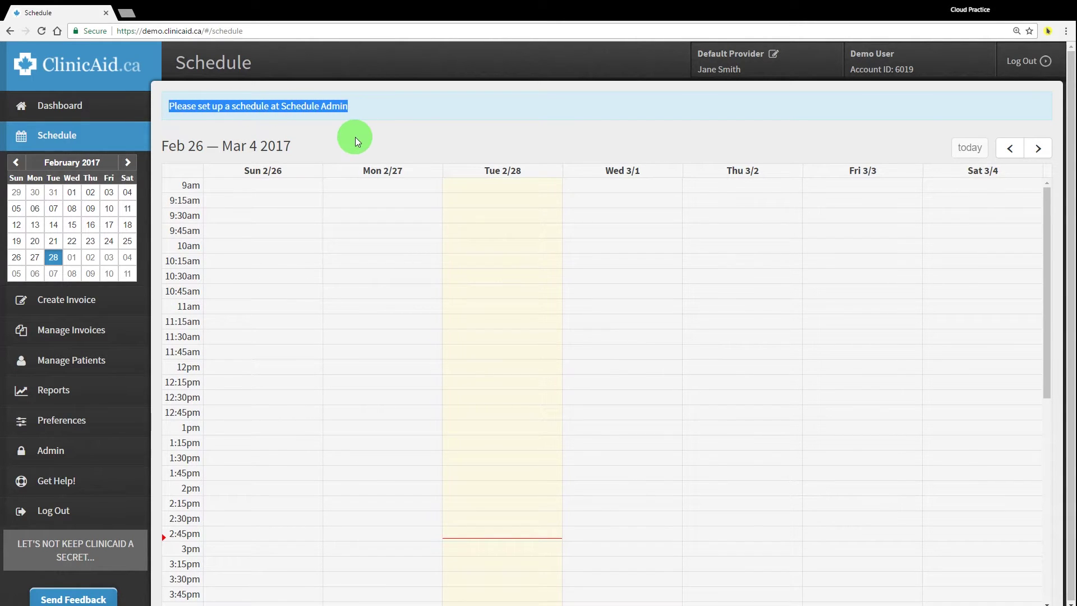
{"action": "left_click", "coordinate": [355, 137]}
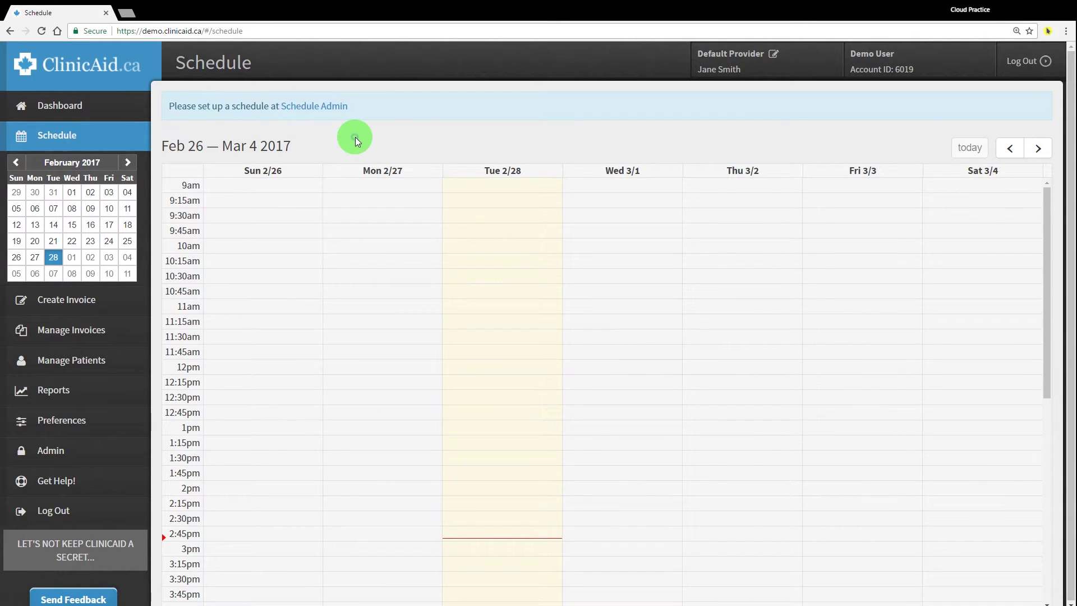
Read the MyHealthAccess information under Schedule Admin's E-Booking & Reminders, highlighting the word MyHealthAccess
{"action": "left_click", "coordinate": [302, 106]}
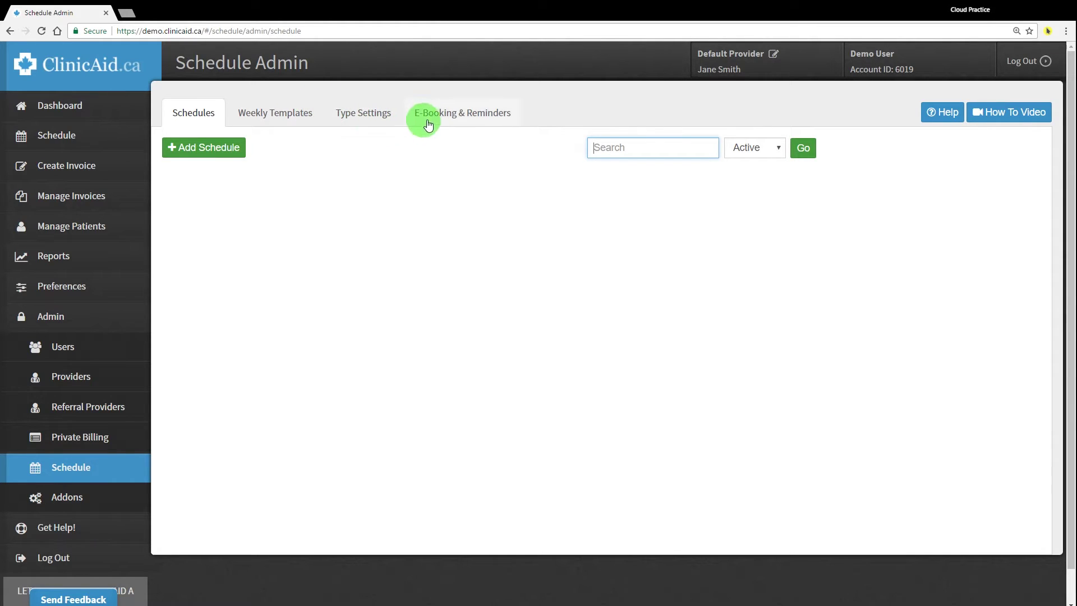
{"action": "left_click", "coordinate": [463, 118]}
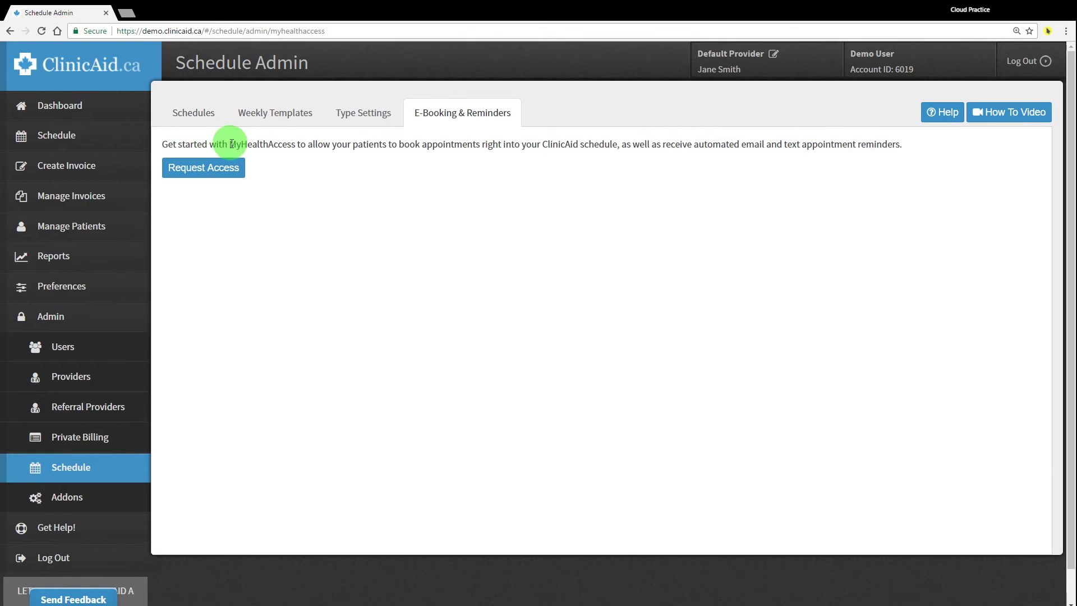
{"action": "left_click_drag", "start_coordinate": [227, 145], "coordinate": [291, 145]}
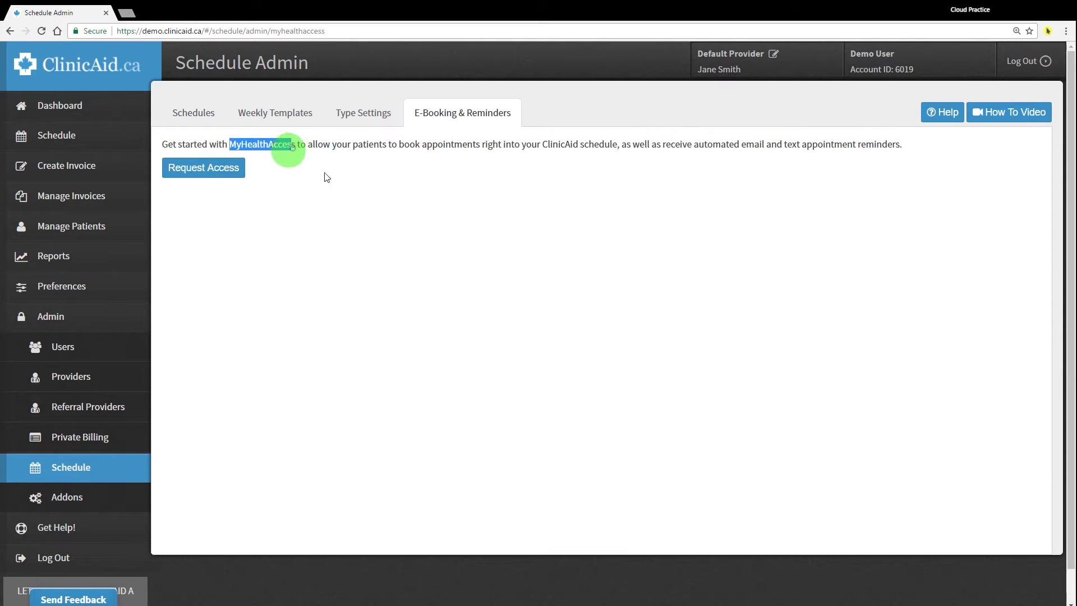
{"action": "key", "text": "shift+Right"}
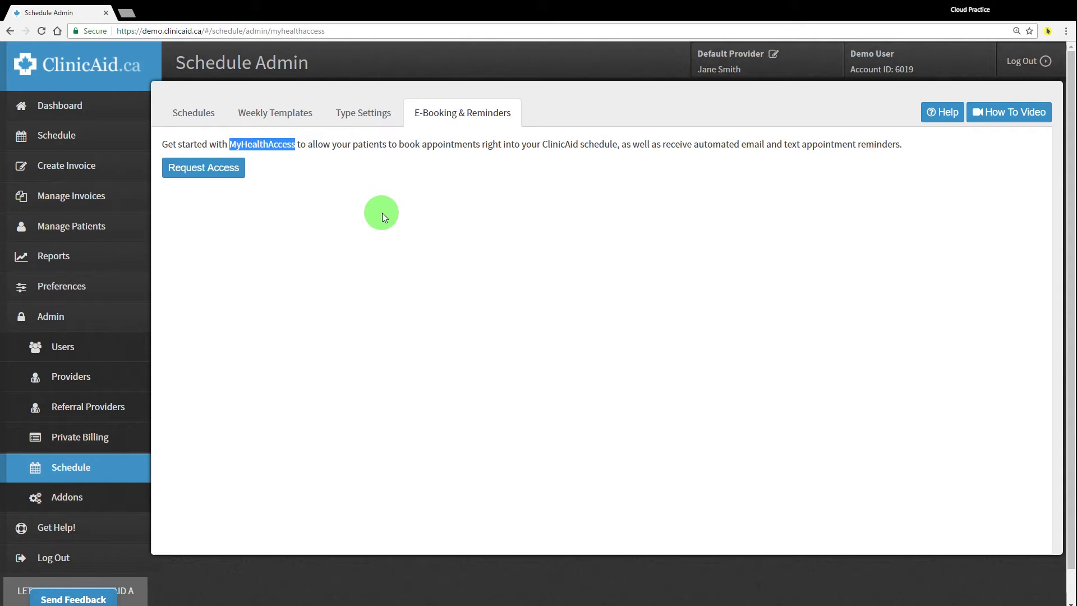
{"action": "left_click", "coordinate": [381, 214]}
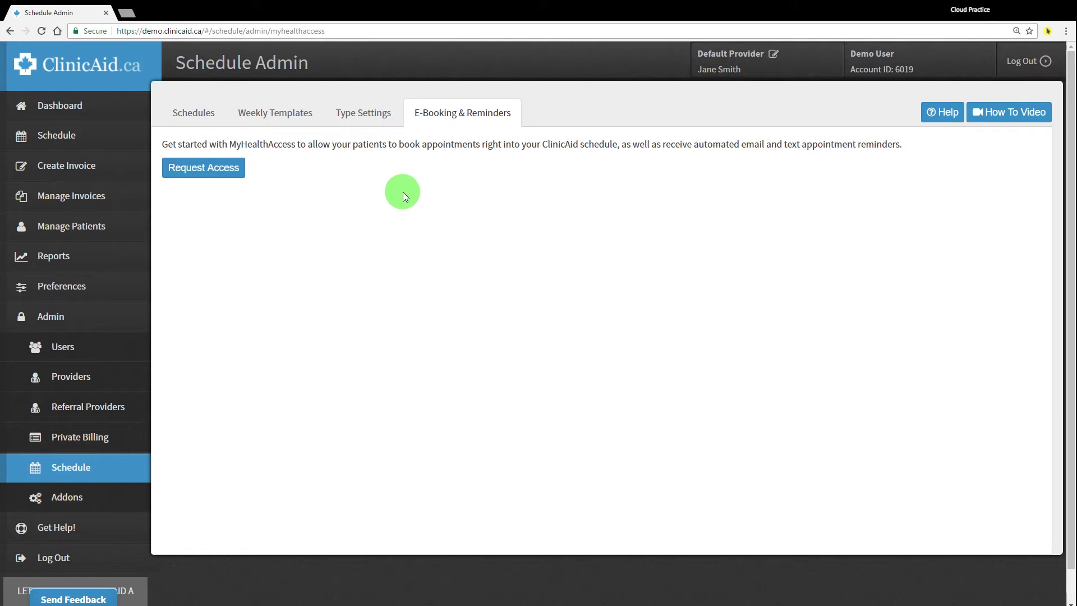
{"action": "left_click", "coordinate": [365, 114]}
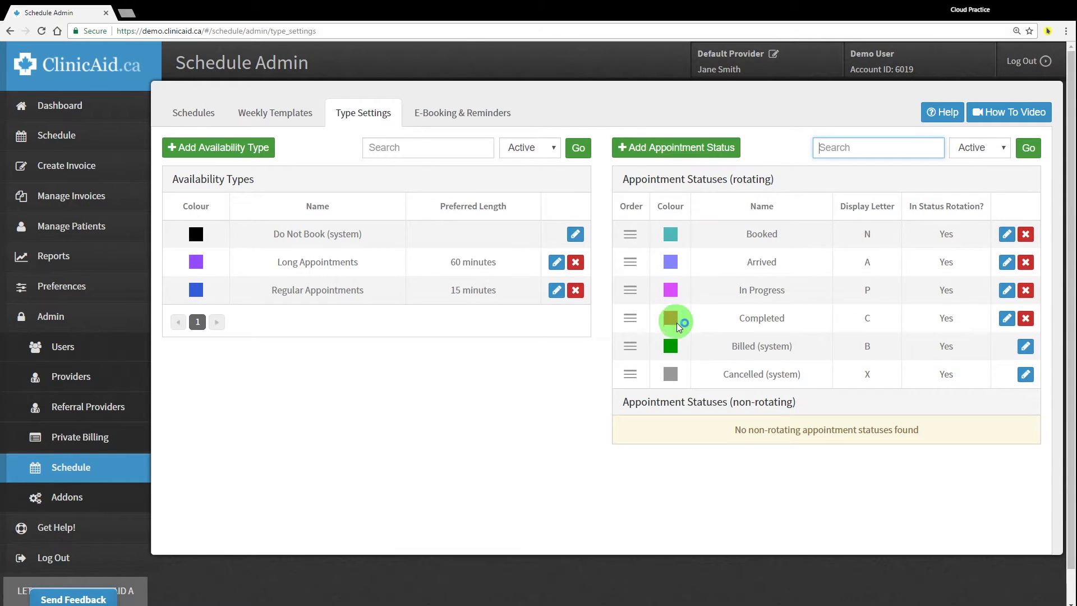
Re-save the Booked appointment status with In Status Rotation still enabled
{"action": "left_click", "coordinate": [1006, 235]}
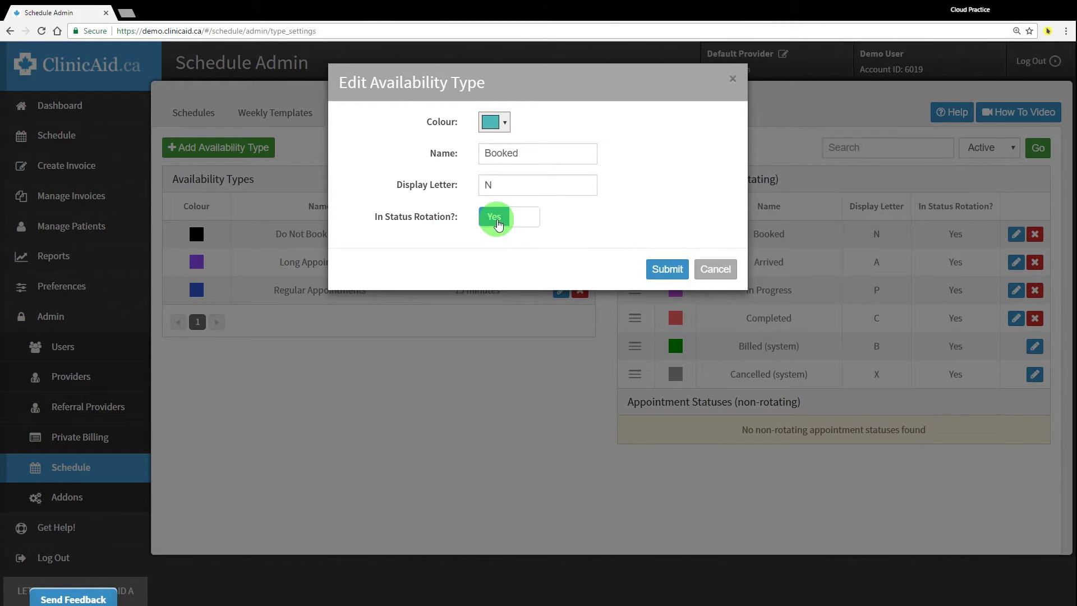
{"action": "left_click", "coordinate": [498, 222]}
{"action": "left_click", "coordinate": [498, 220]}
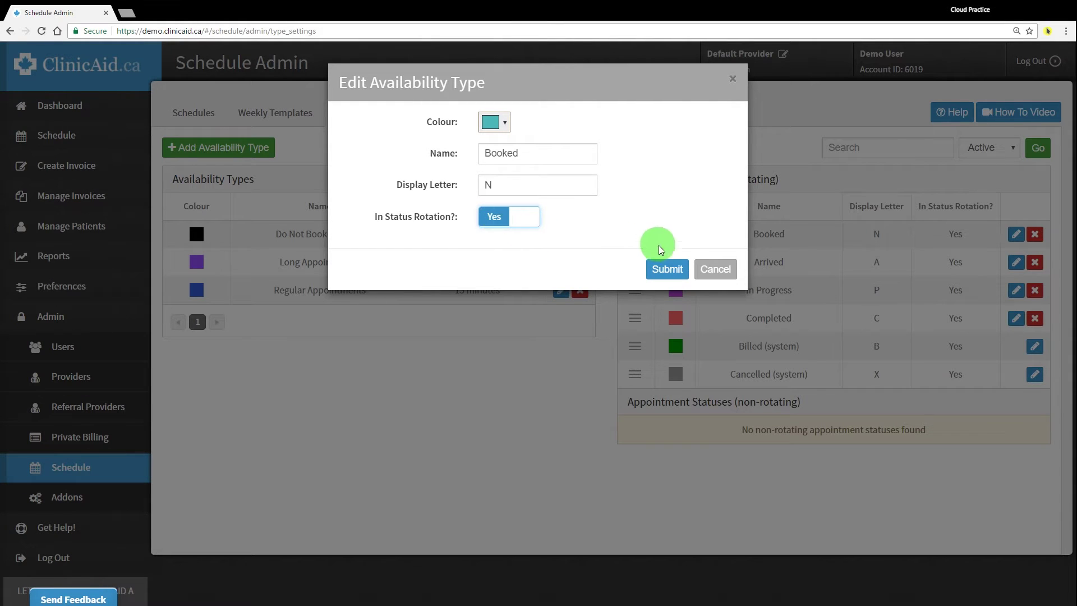
{"action": "left_click", "coordinate": [664, 269]}
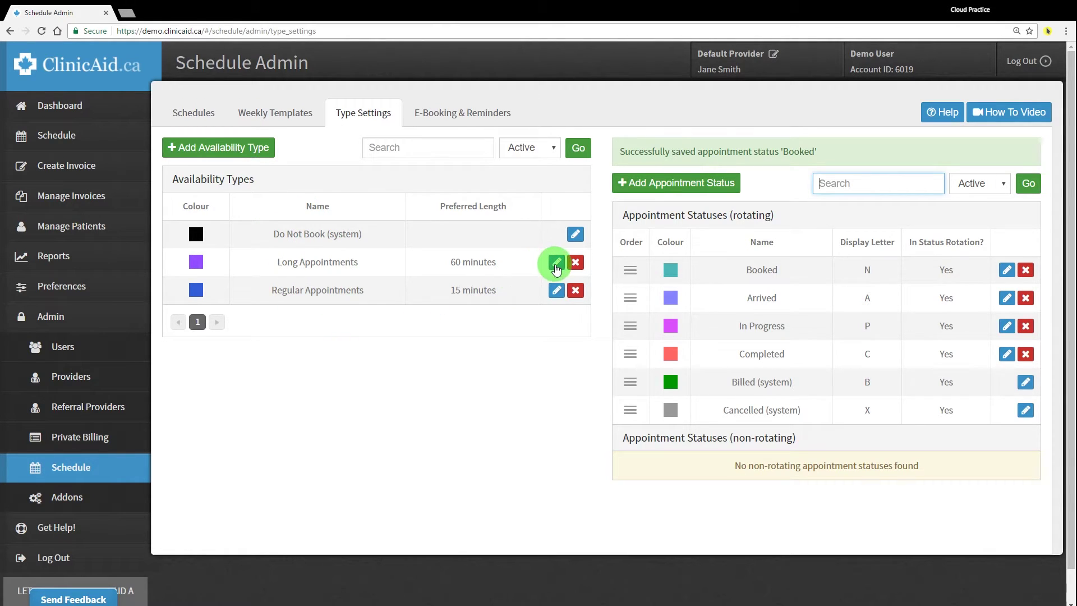
Change the Long Appointments availability type's length from 60 to 30 minutes and save
{"action": "left_click", "coordinate": [555, 269]}
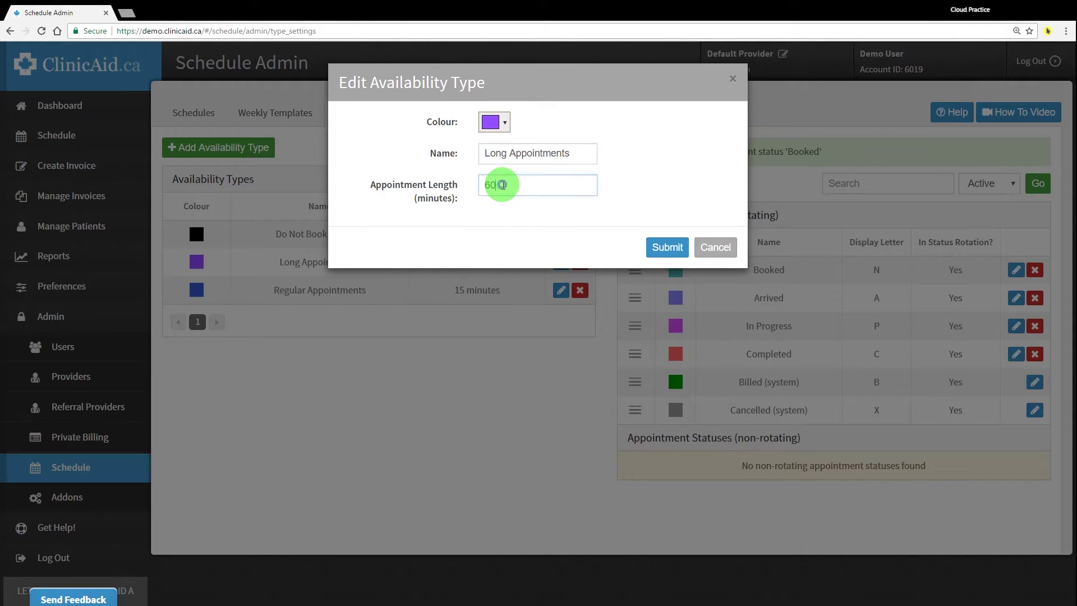
{"action": "left_click", "coordinate": [503, 185]}
{"action": "type", "text": "3"}
{"action": "key", "text": "BackSpace"}
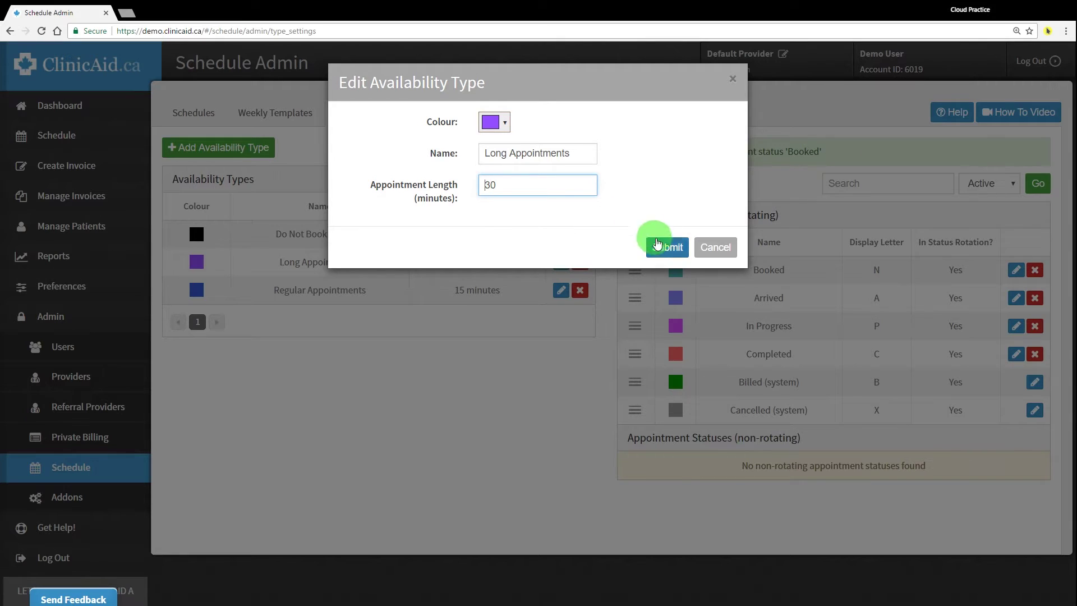
{"action": "left_click", "coordinate": [666, 248]}
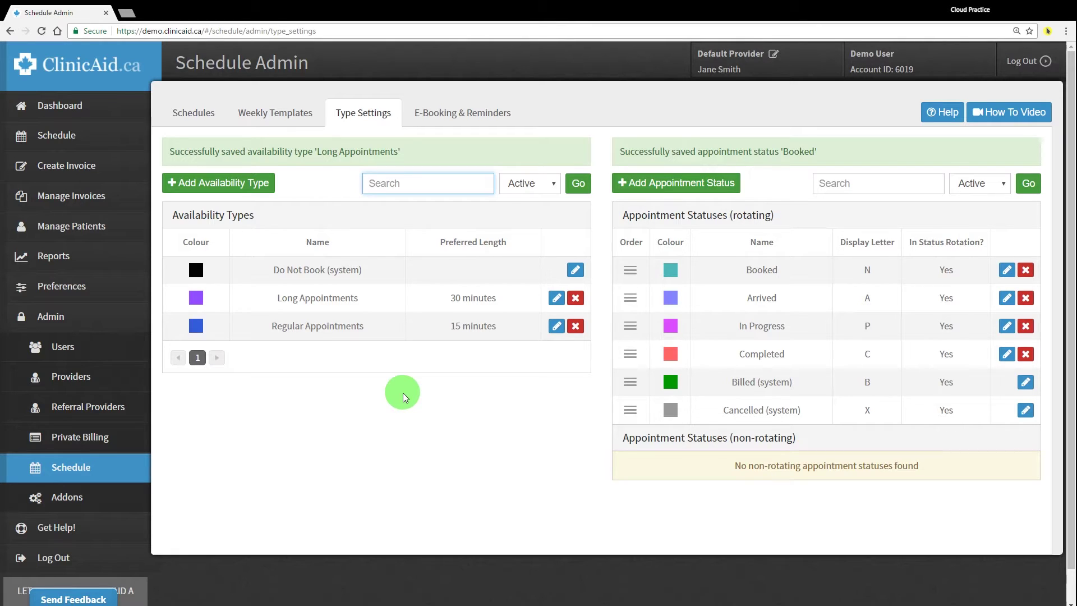
Highlight Do Not Book's system label and cancel deleting Regular Appointments
{"action": "left_click", "coordinate": [496, 395]}
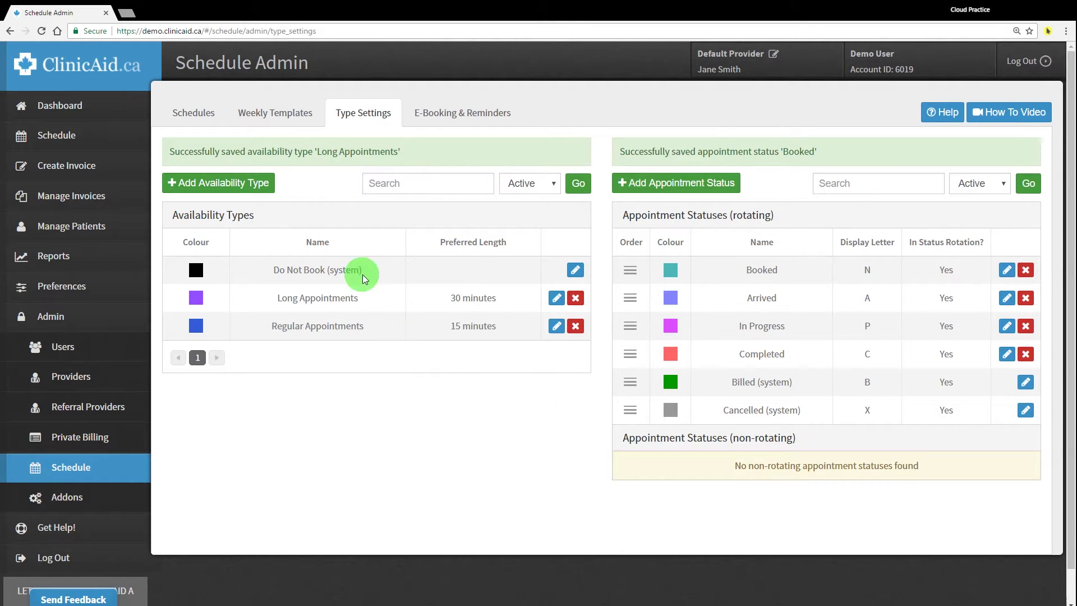
{"action": "left_click_drag", "start_coordinate": [335, 272], "coordinate": [360, 270]}
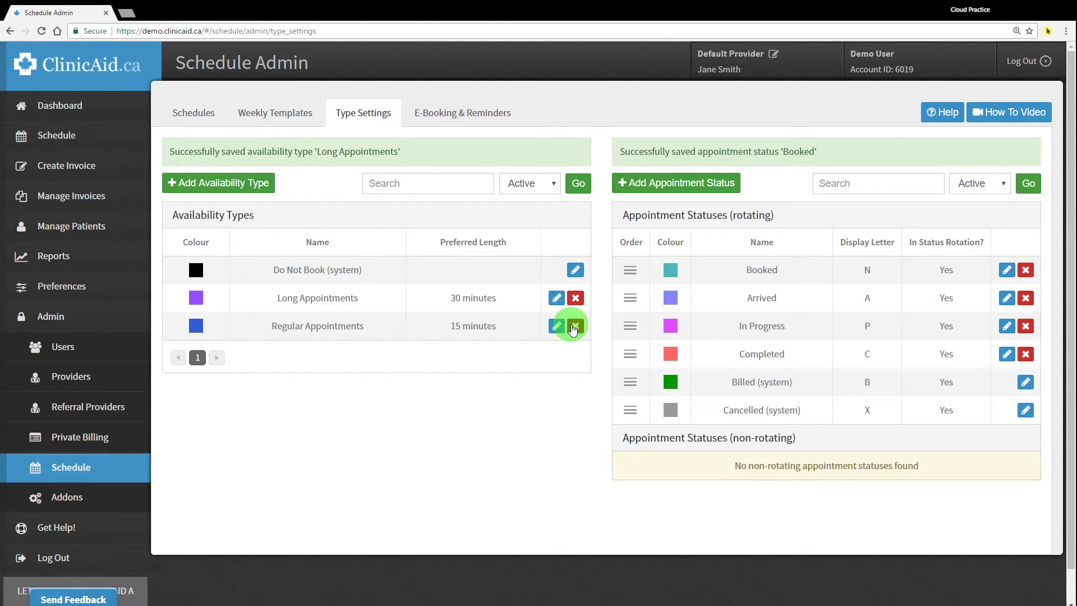
{"action": "left_click", "coordinate": [575, 327]}
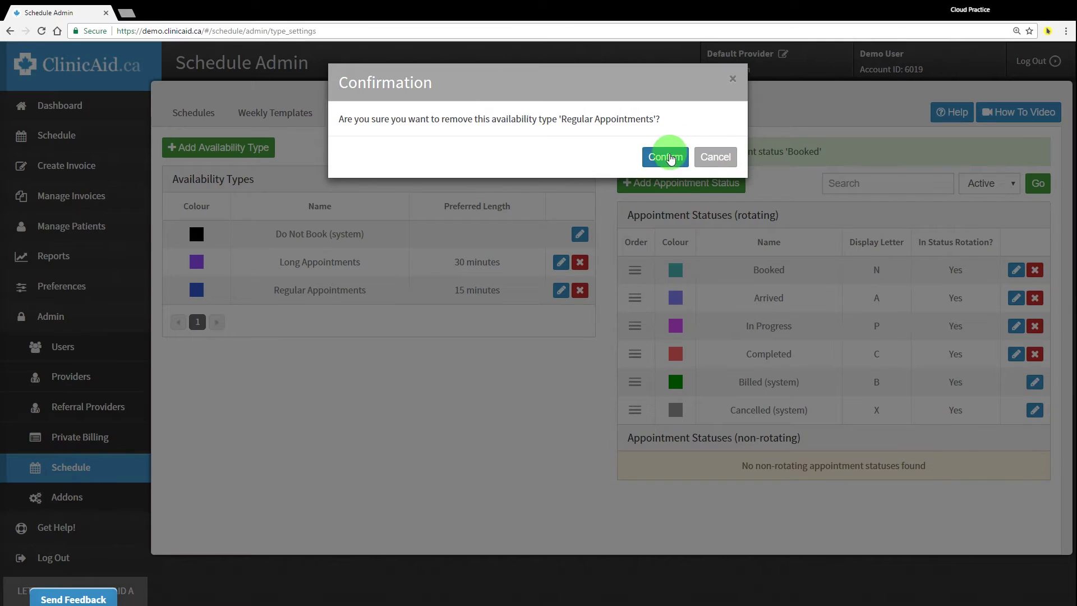
{"action": "left_click", "coordinate": [715, 157]}
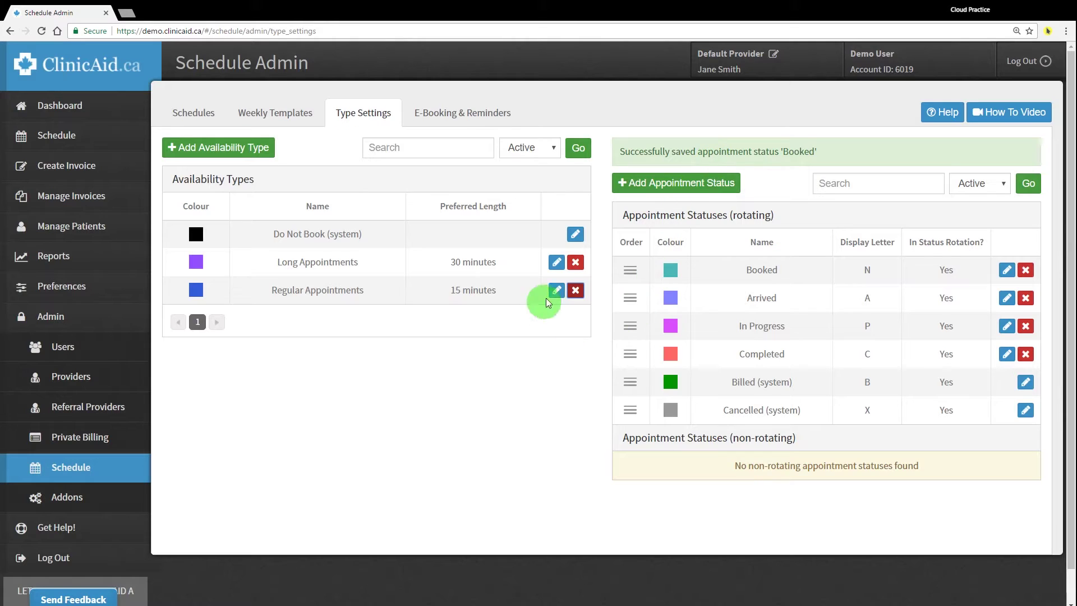
Reopen Long Appointments, view its colour choices keeping purple, and cancel the edit
{"action": "left_click", "coordinate": [558, 263]}
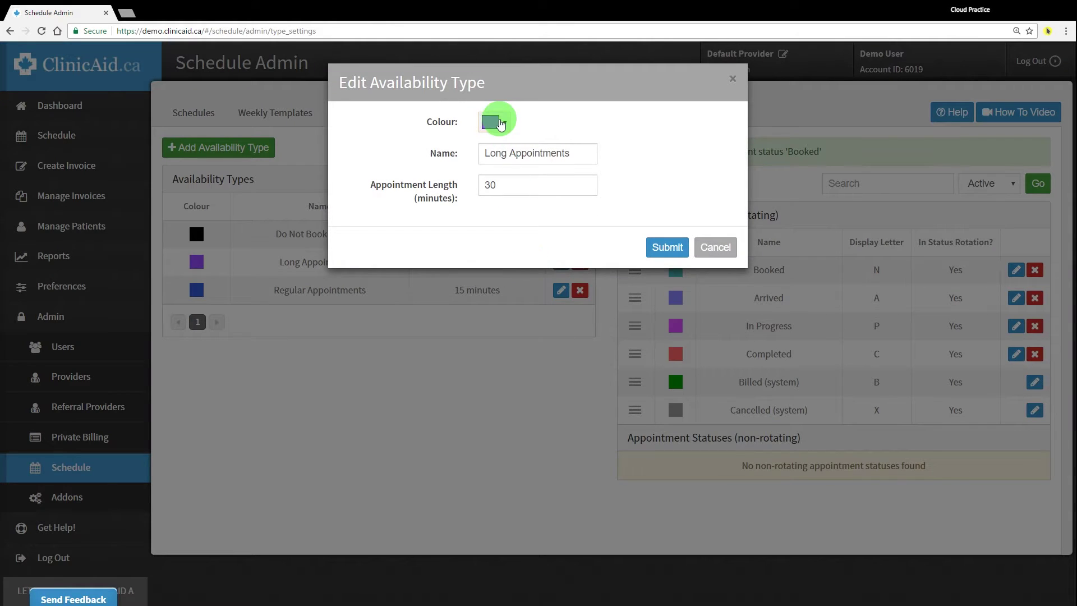
{"action": "left_click", "coordinate": [494, 121]}
{"action": "left_click", "coordinate": [425, 145]}
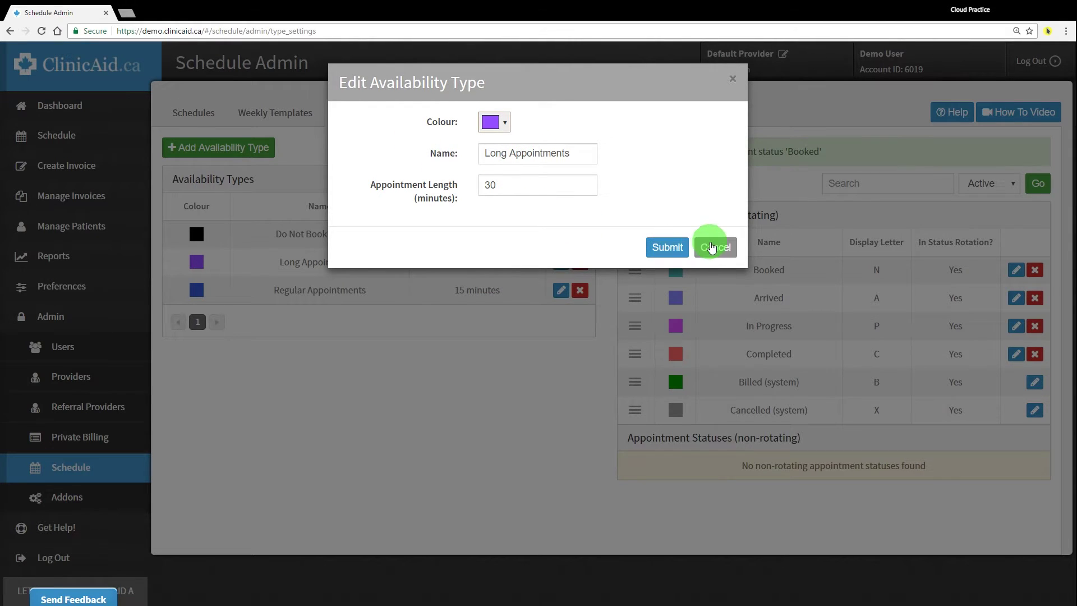
{"action": "left_click", "coordinate": [714, 246]}
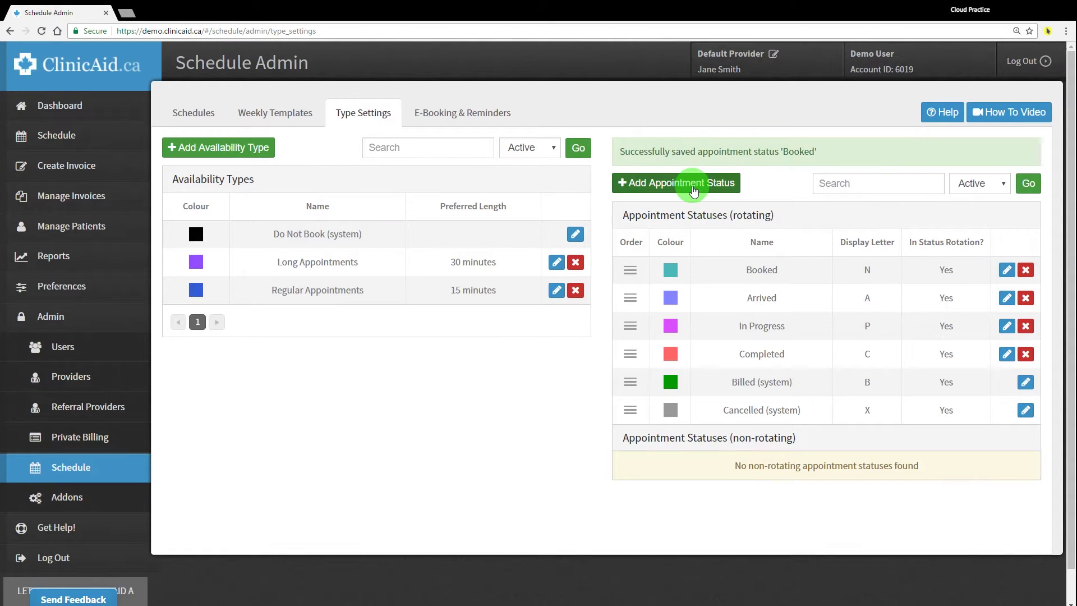
Discard a new appointment status form, then search appointment statuses for 'booked'
{"action": "left_click", "coordinate": [694, 183]}
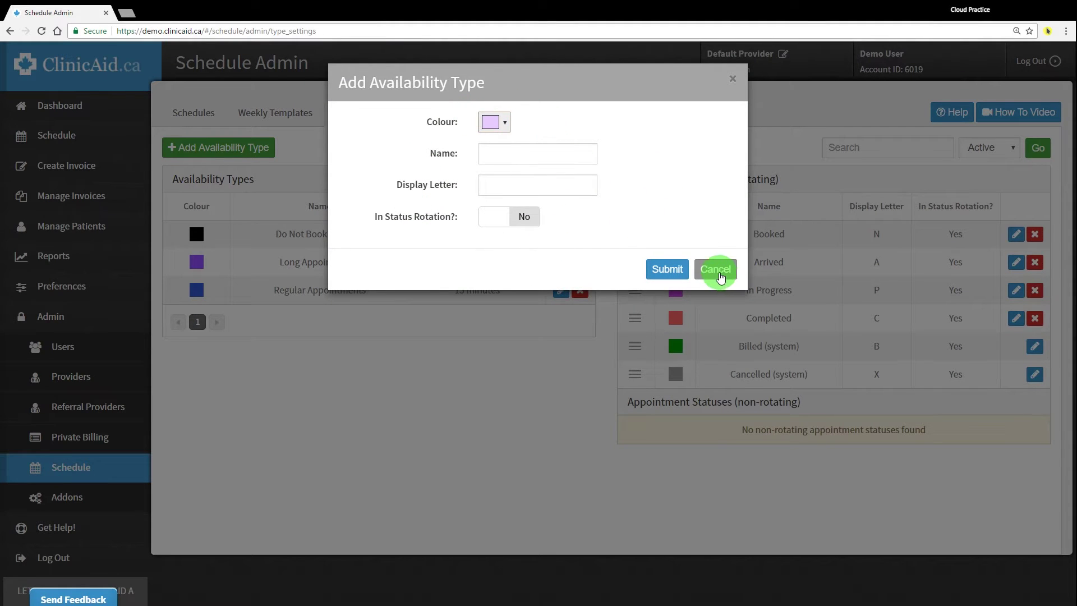
{"action": "left_click", "coordinate": [717, 270]}
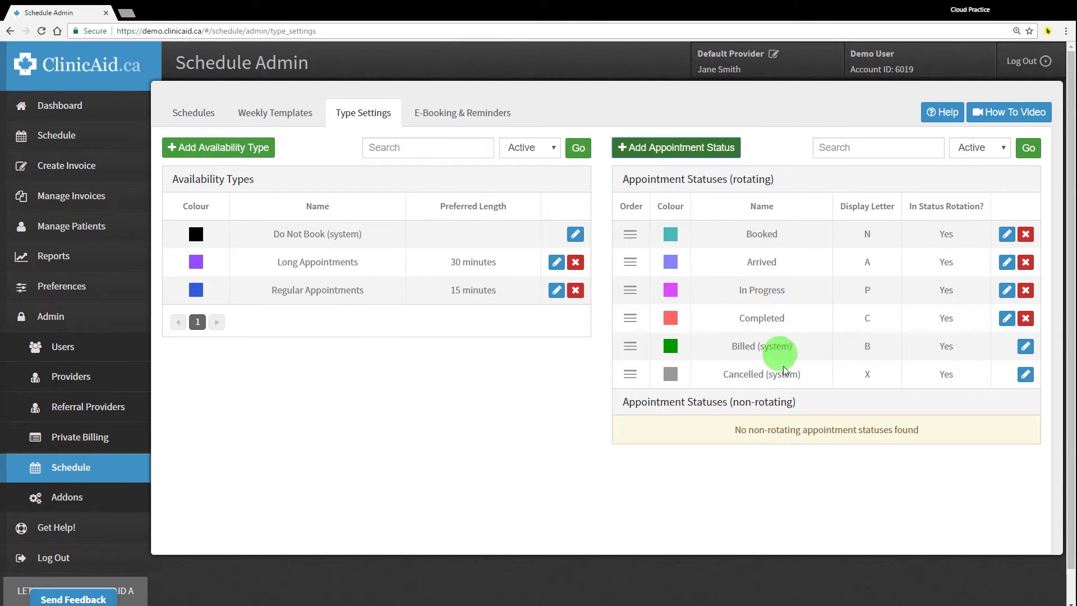
{"action": "left_click", "coordinate": [849, 147]}
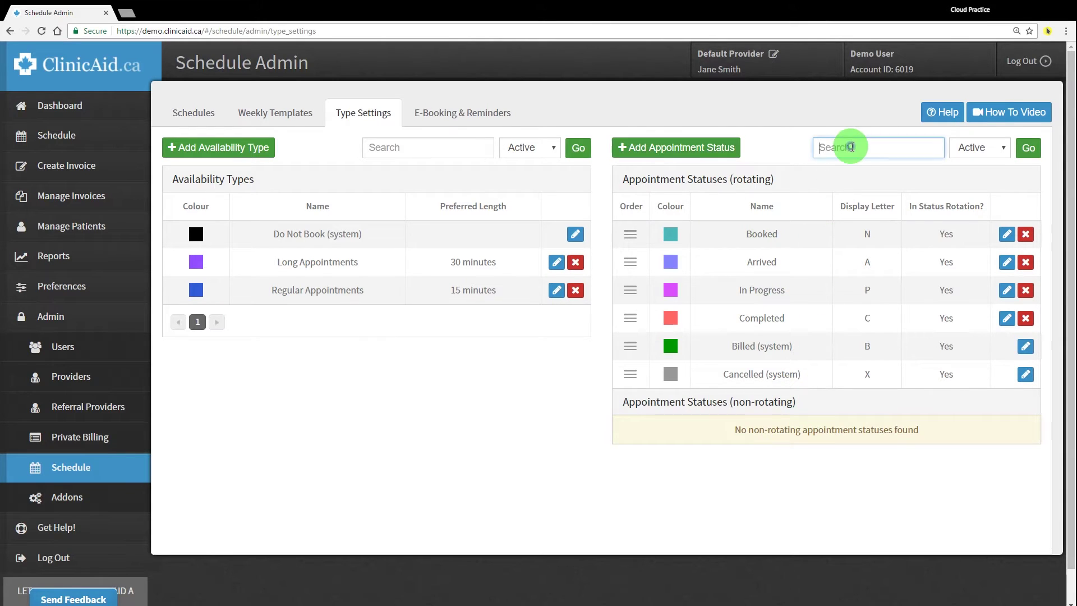
{"action": "type", "text": "booked"}
{"action": "left_click", "coordinate": [1028, 148]}
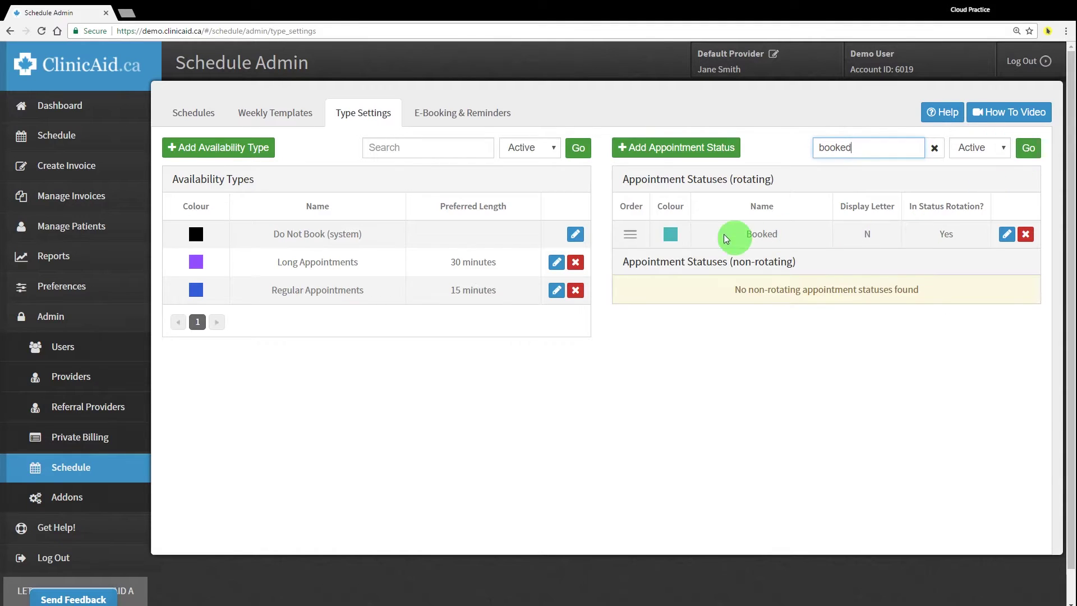
Change the status-state filter, rerun the search, and clear the 'booked' search term
{"action": "left_click", "coordinate": [974, 161]}
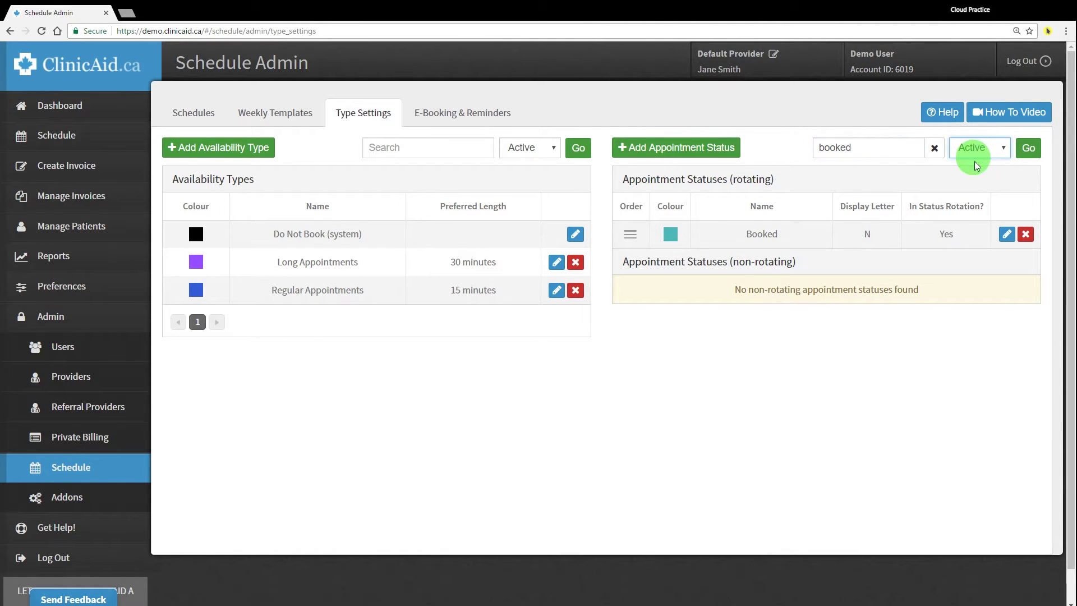
{"action": "key", "text": "Down"}
{"action": "left_click", "coordinate": [1026, 150]}
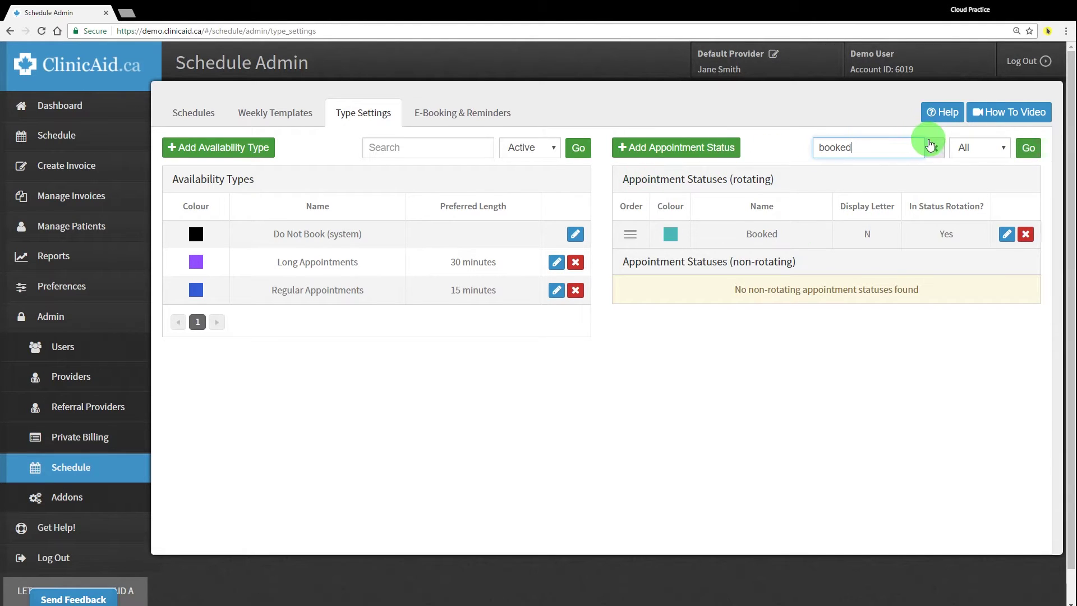
{"action": "left_click", "coordinate": [934, 147]}
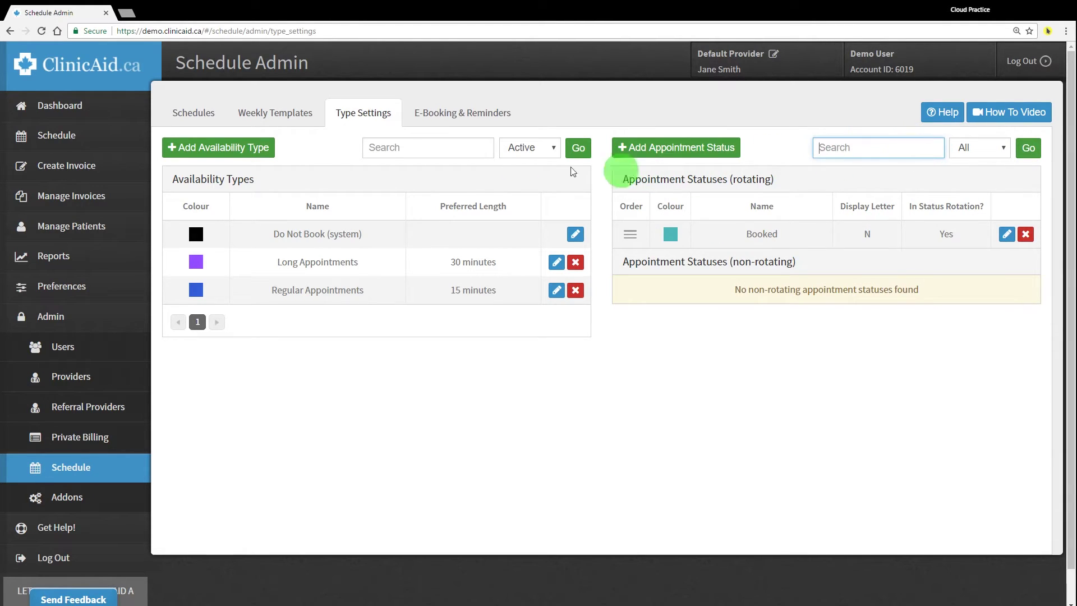
{"action": "left_click", "coordinate": [291, 112]}
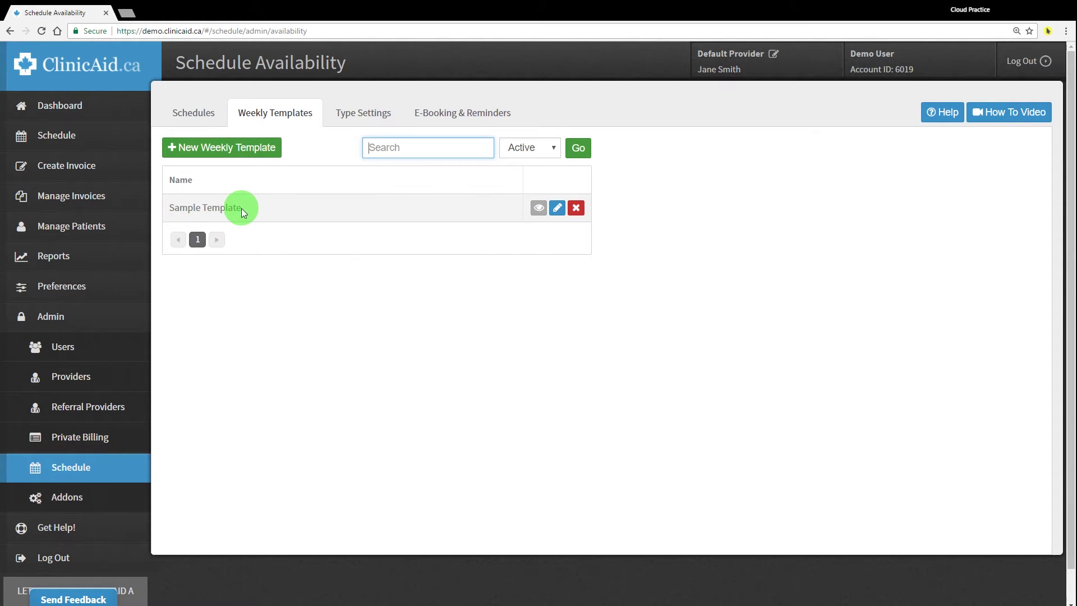
Start a new weekly template named Weekdays with a Monday 9am block repeated across weekdays
{"action": "left_click", "coordinate": [495, 372]}
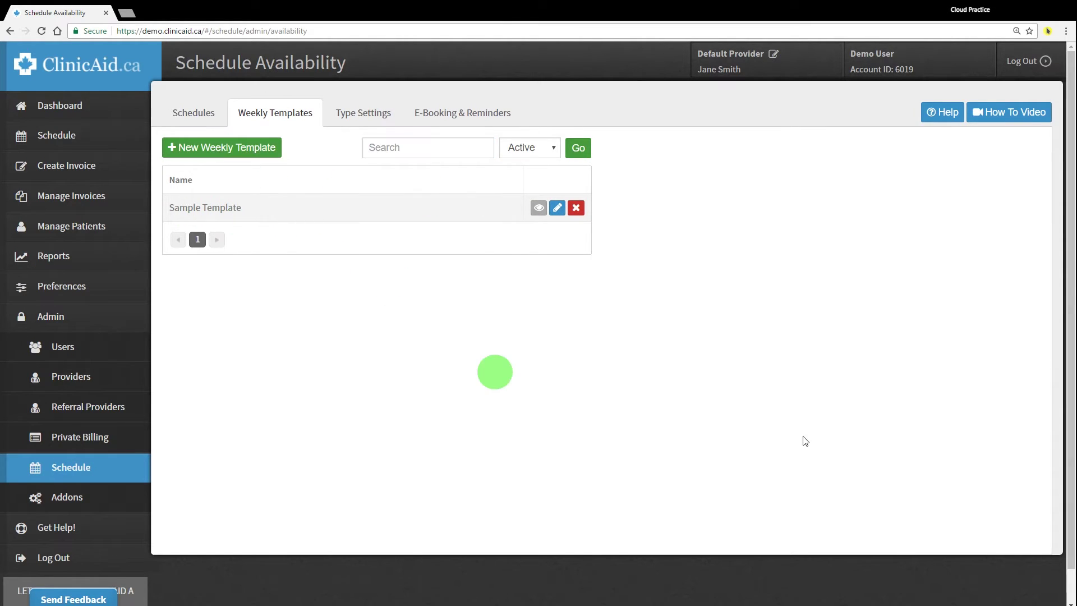
{"action": "left_click", "coordinate": [242, 149]}
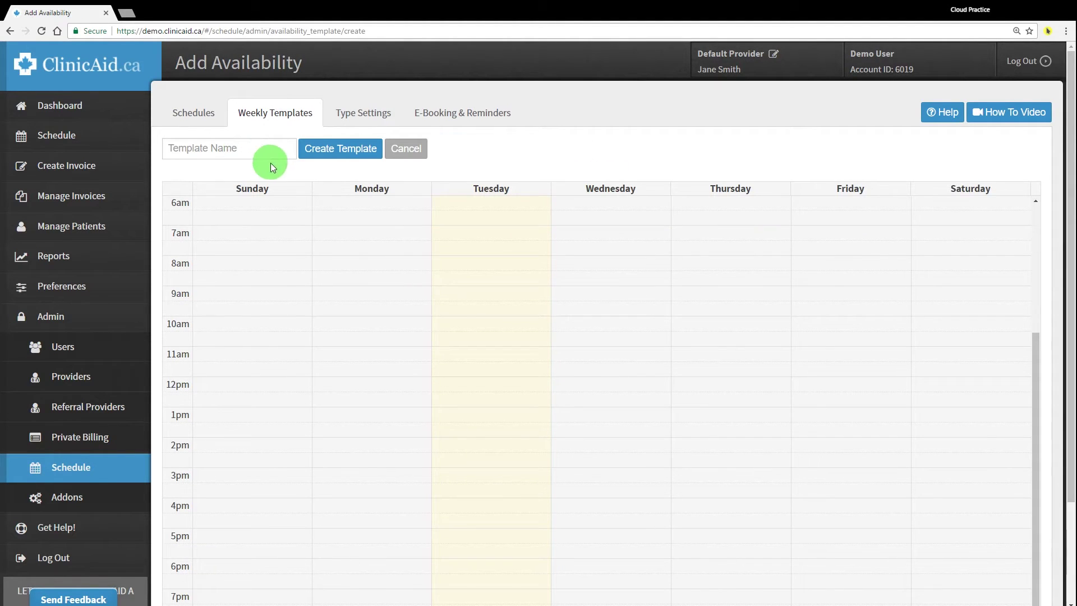
{"action": "left_click", "coordinate": [255, 155]}
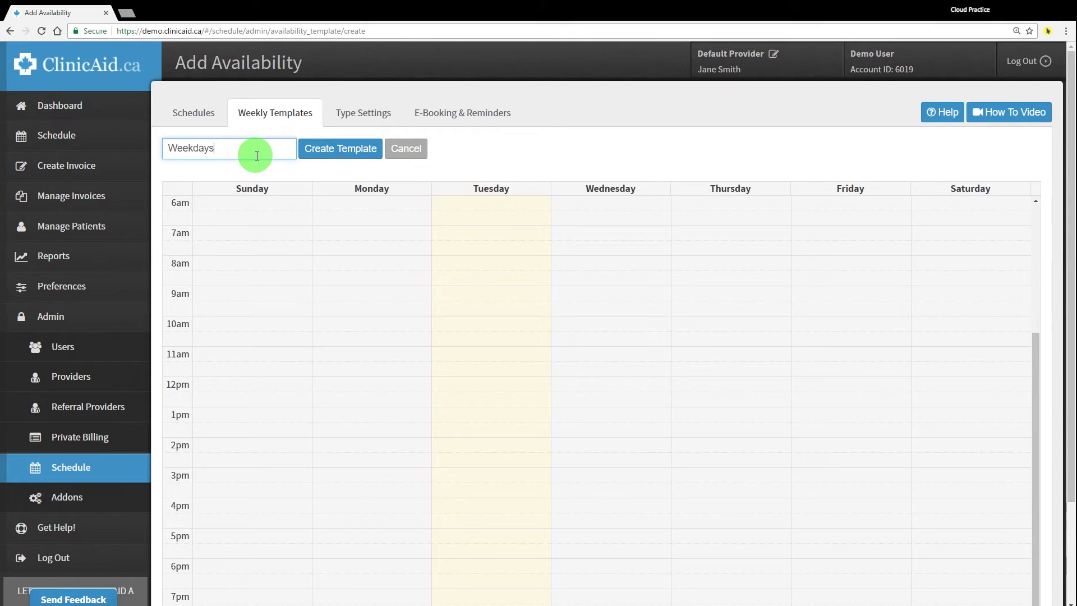
{"action": "left_click", "coordinate": [351, 295]}
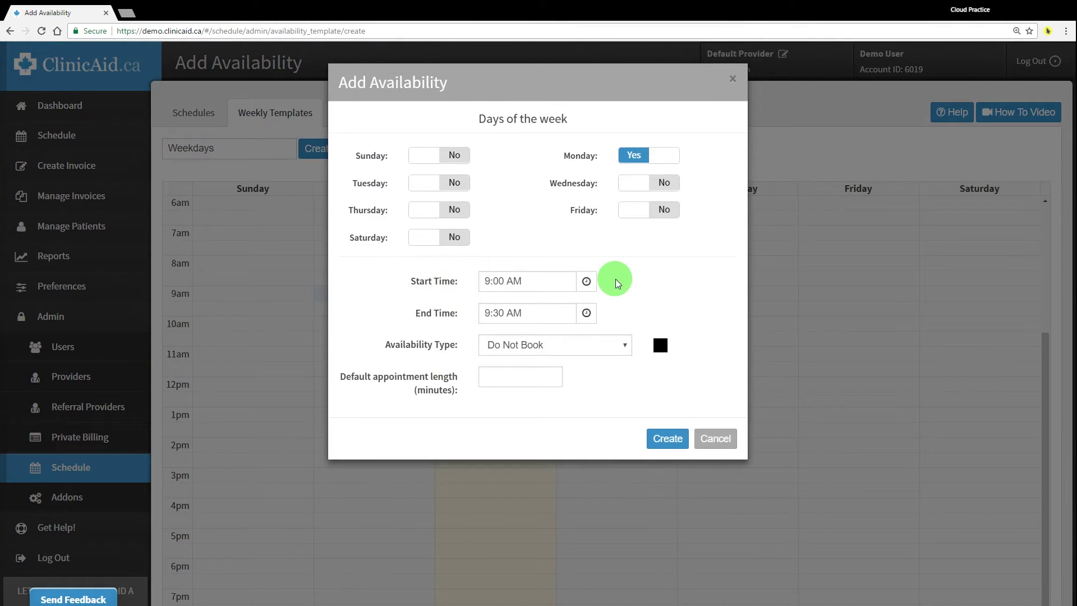
{"action": "left_click", "coordinate": [664, 182]}
{"action": "left_click", "coordinate": [663, 210]}
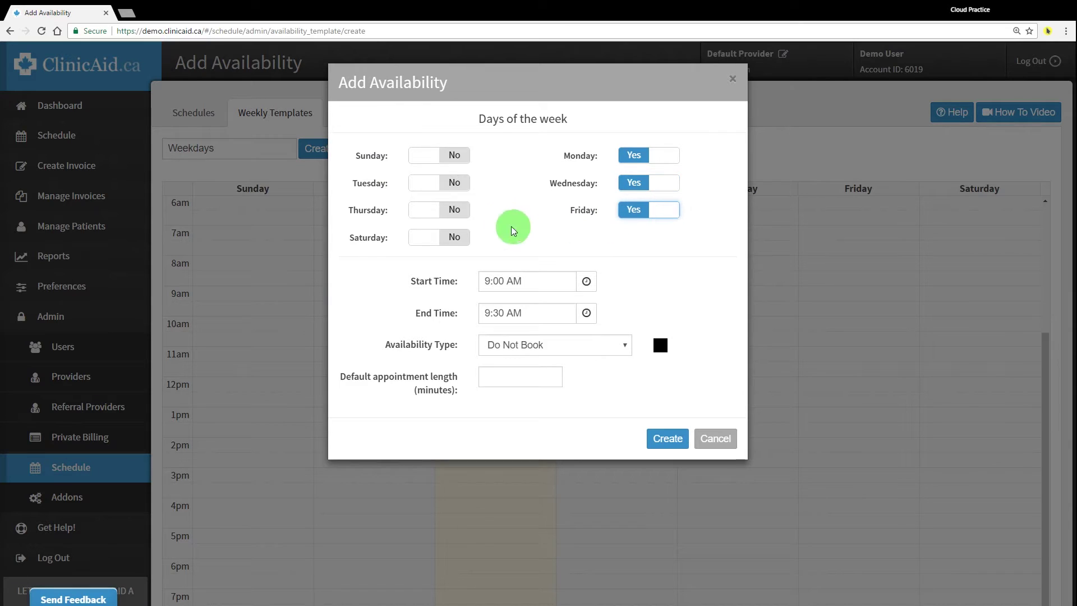
{"action": "left_click", "coordinate": [455, 182]}
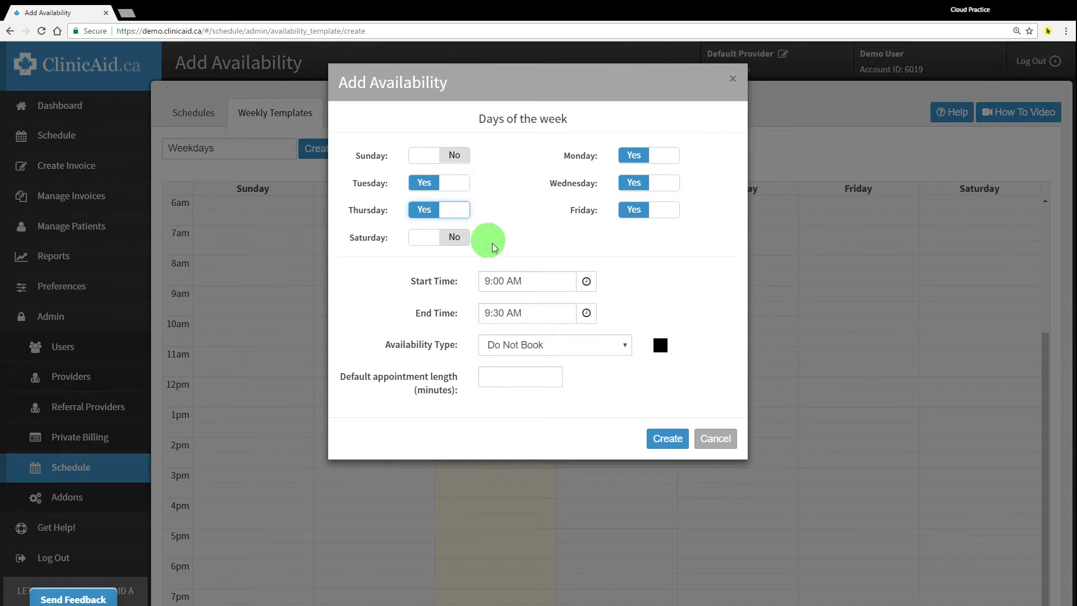
End the block at 12:00 PM as 15-minute Regular Appointments and create it
{"action": "left_click", "coordinate": [586, 312]}
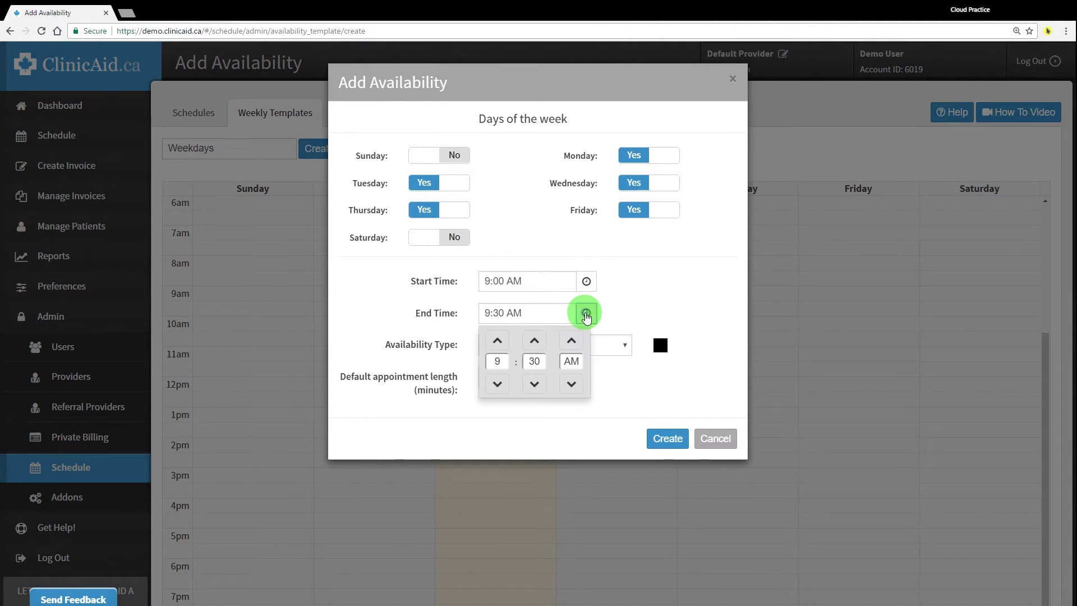
{"action": "left_click", "coordinate": [498, 341]}
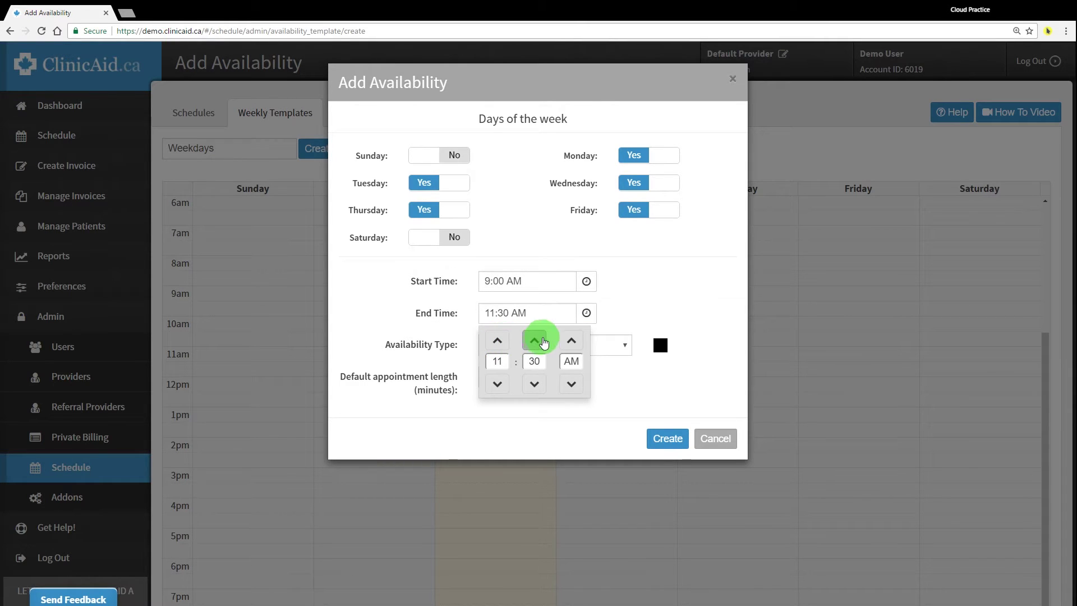
{"action": "left_click", "coordinate": [498, 340]}
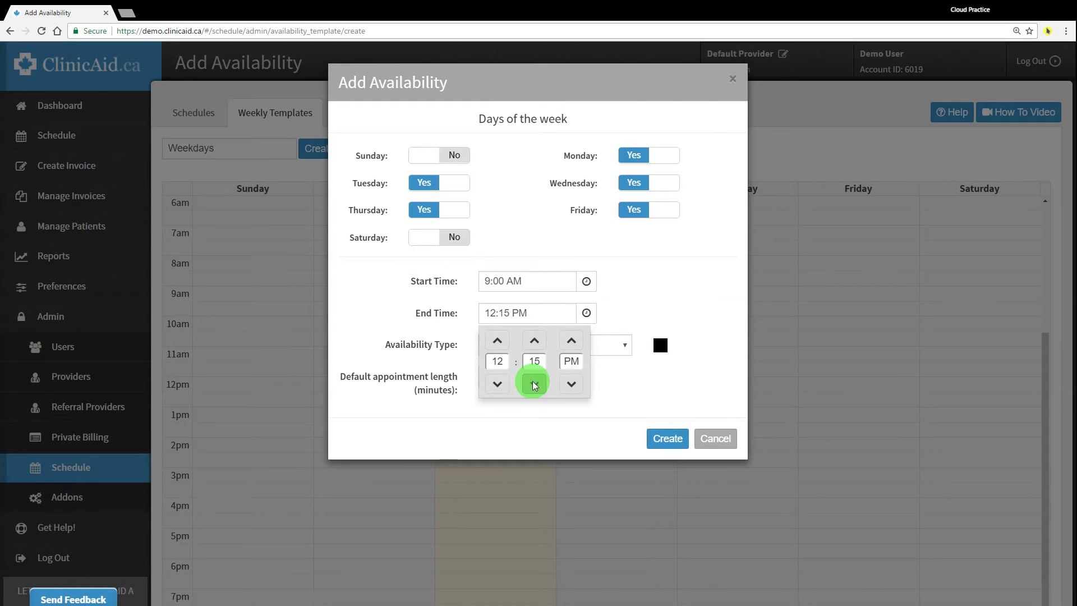
{"action": "left_click", "coordinate": [658, 401]}
{"action": "left_click", "coordinate": [559, 352]}
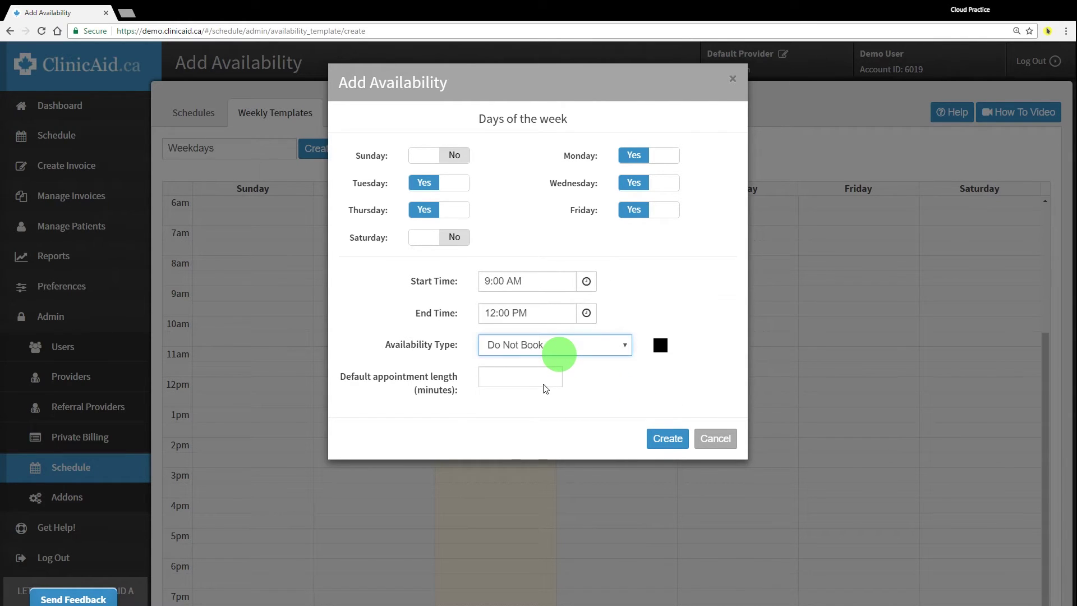
{"action": "left_click", "coordinate": [535, 381]}
{"action": "left_click", "coordinate": [522, 378]}
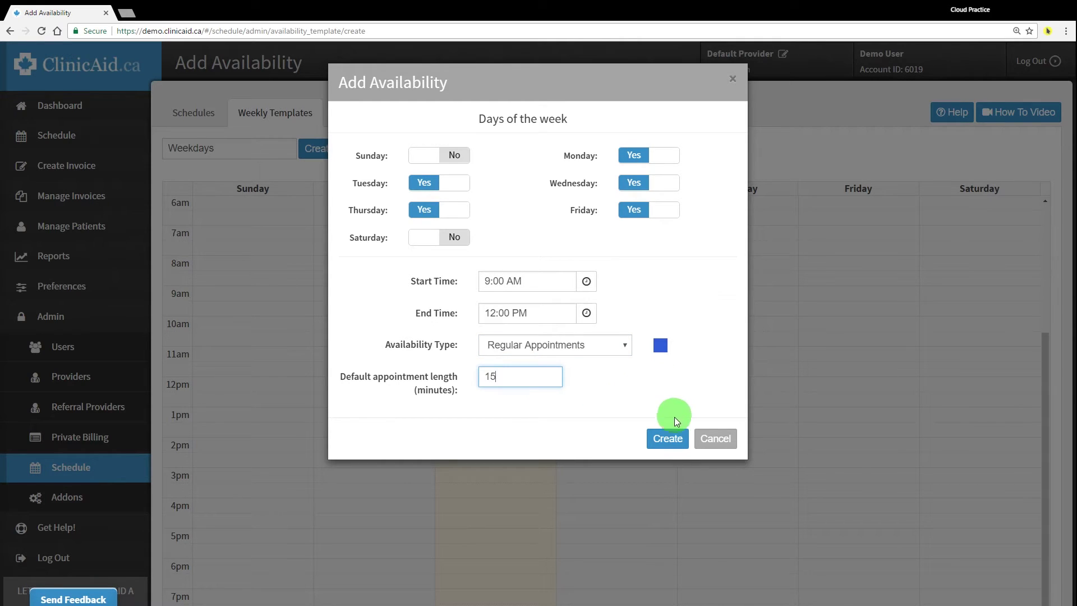
{"action": "left_click", "coordinate": [665, 439]}
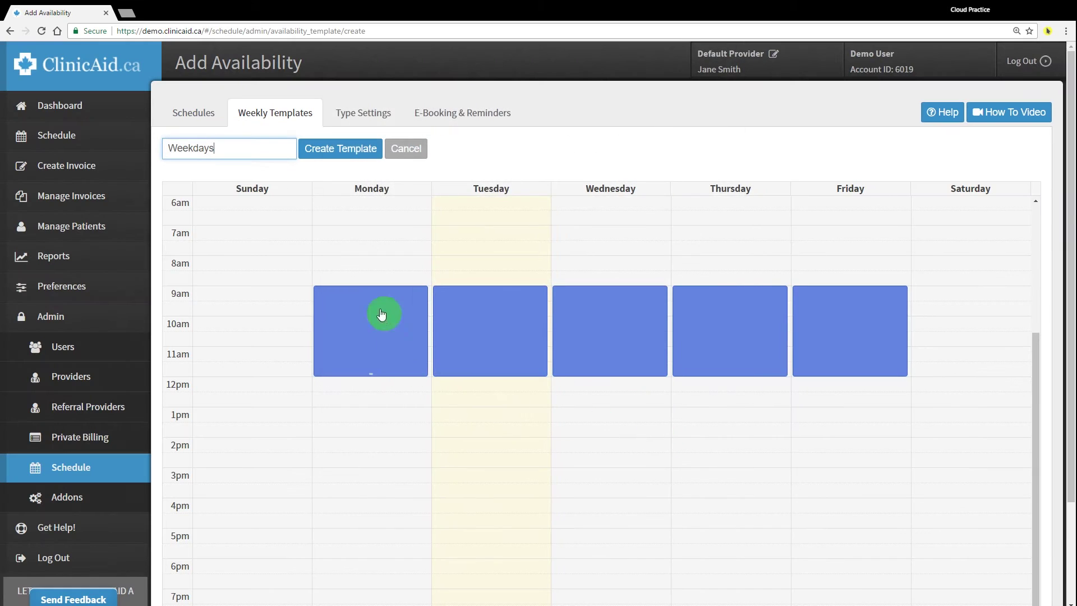
Add a 12:00–1:00 PM do-not-book lunch block on Monday through Friday
{"action": "left_click", "coordinate": [352, 386]}
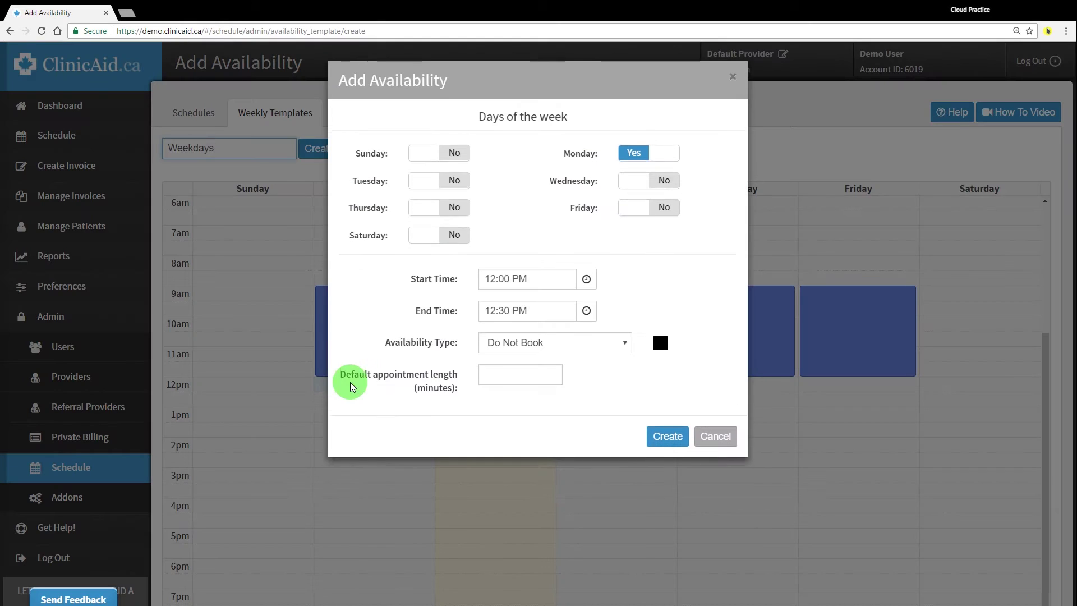
{"action": "left_click", "coordinate": [663, 180]}
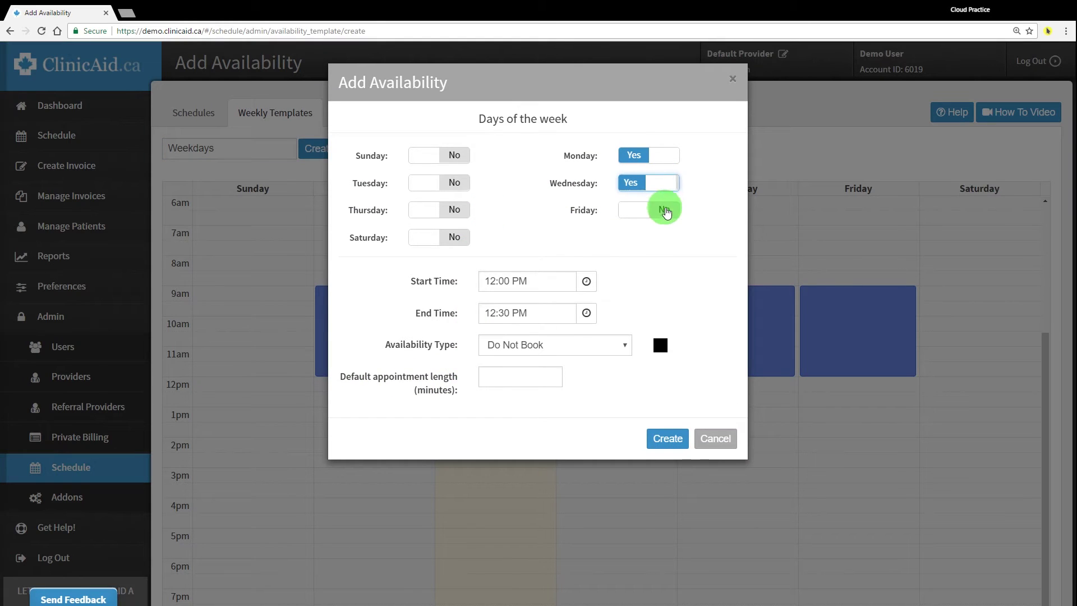
{"action": "left_click", "coordinate": [665, 210]}
{"action": "left_click", "coordinate": [449, 183]}
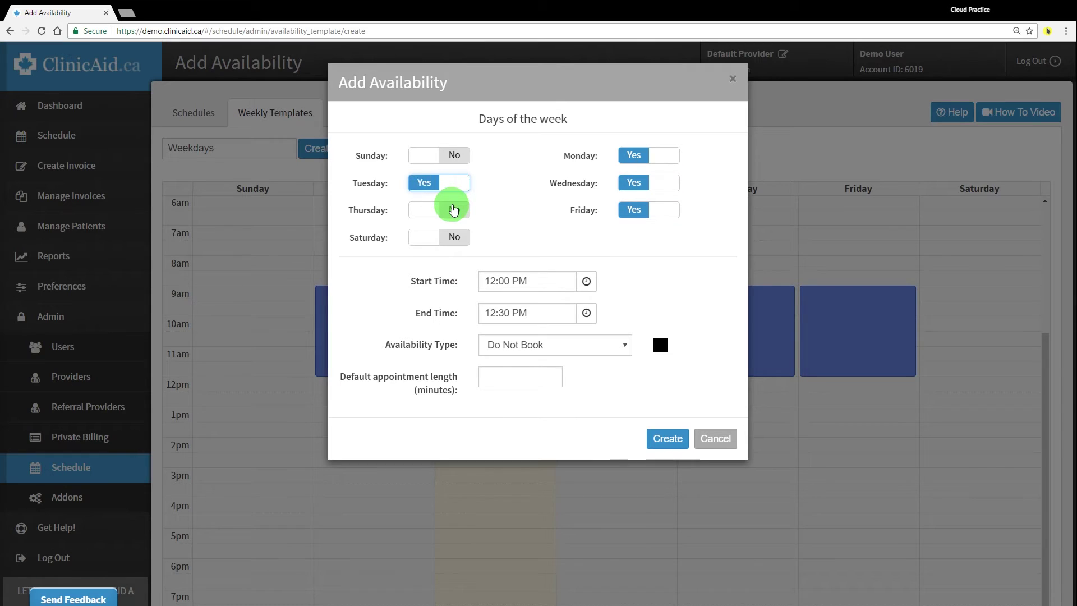
{"action": "left_click", "coordinate": [454, 210]}
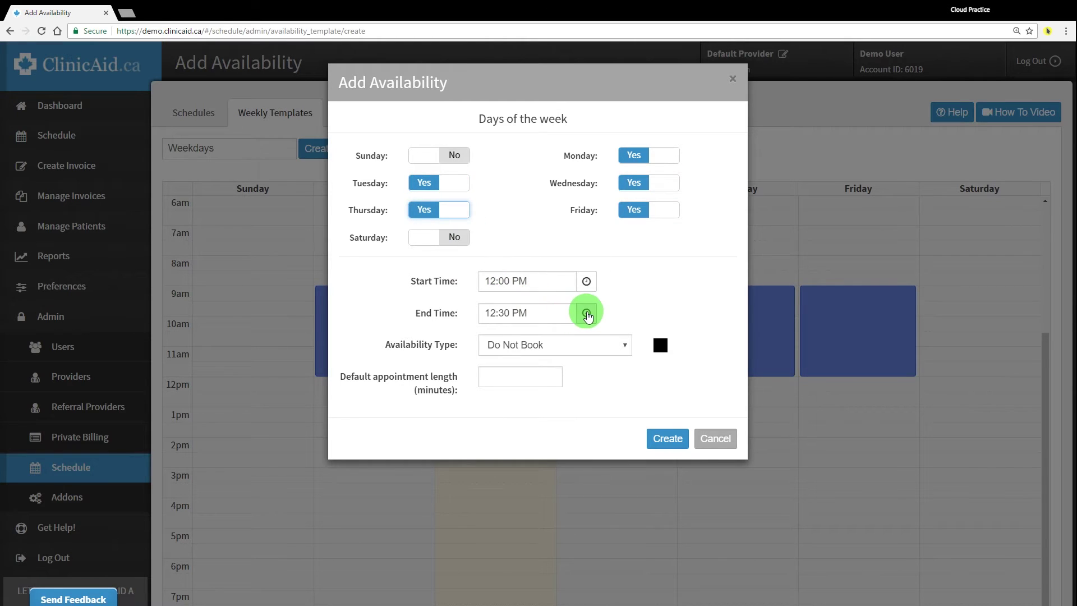
{"action": "left_click", "coordinate": [586, 314]}
{"action": "left_click", "coordinate": [497, 340]}
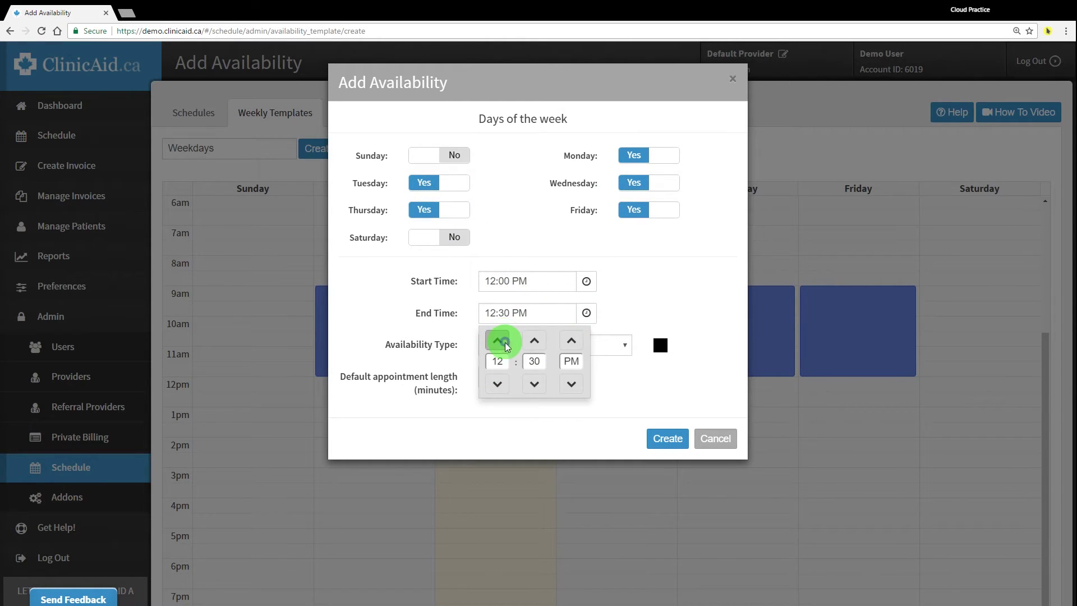
{"action": "left_click", "coordinate": [530, 386]}
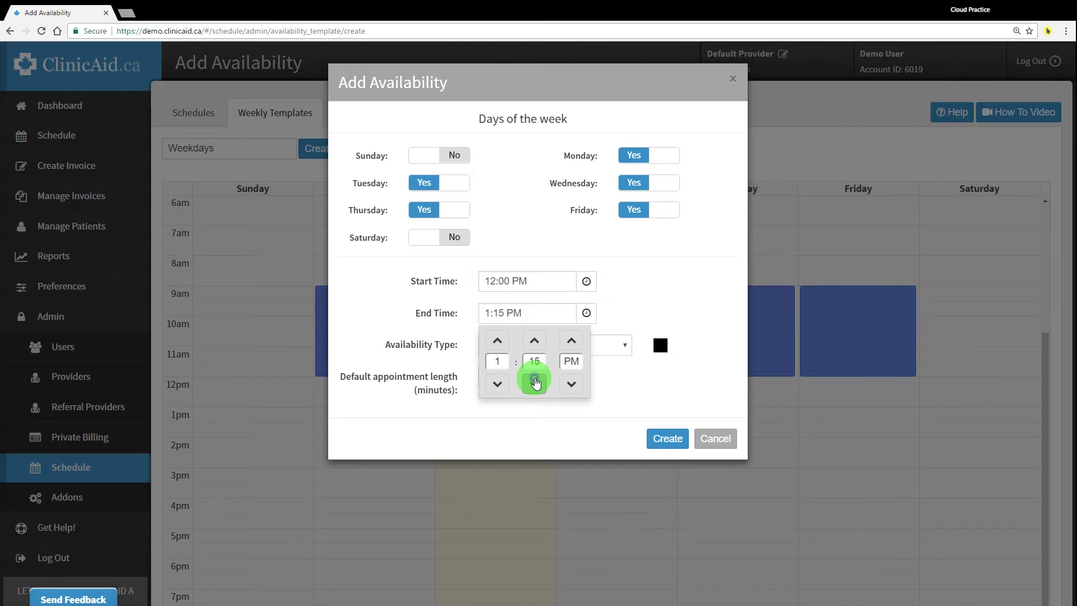
{"action": "left_click", "coordinate": [654, 285]}
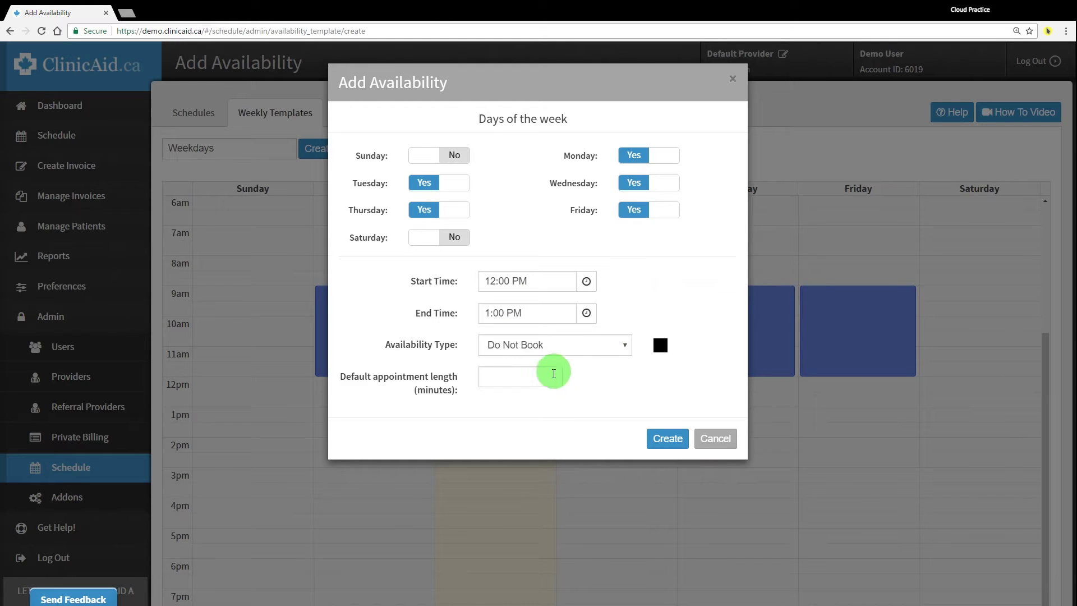
{"action": "left_click", "coordinate": [668, 439]}
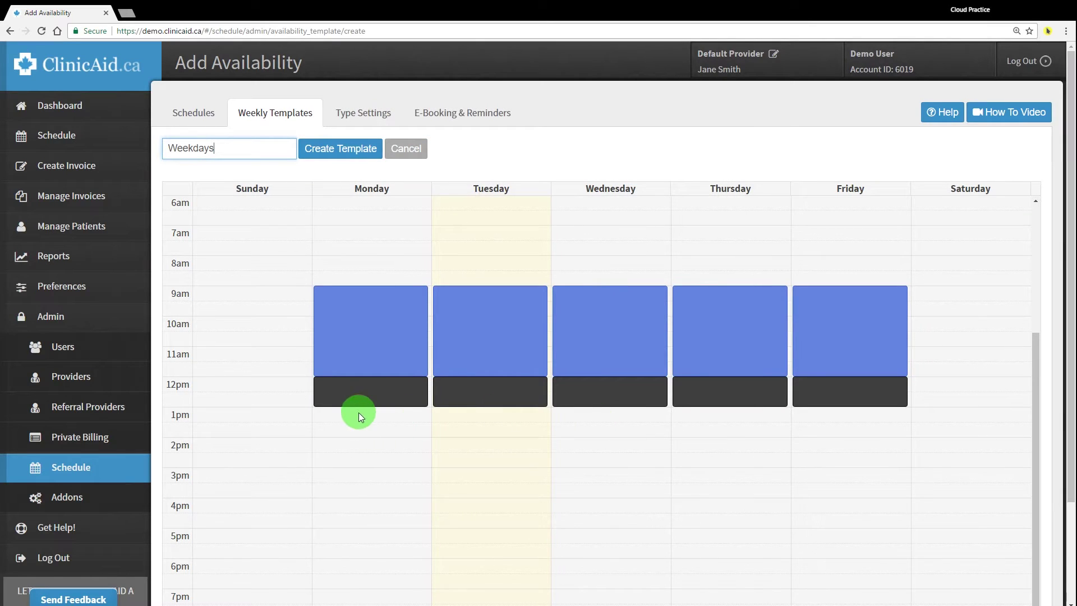
Start a Monday 1pm block repeated on Tuesday through Friday
{"action": "left_click", "coordinate": [359, 414]}
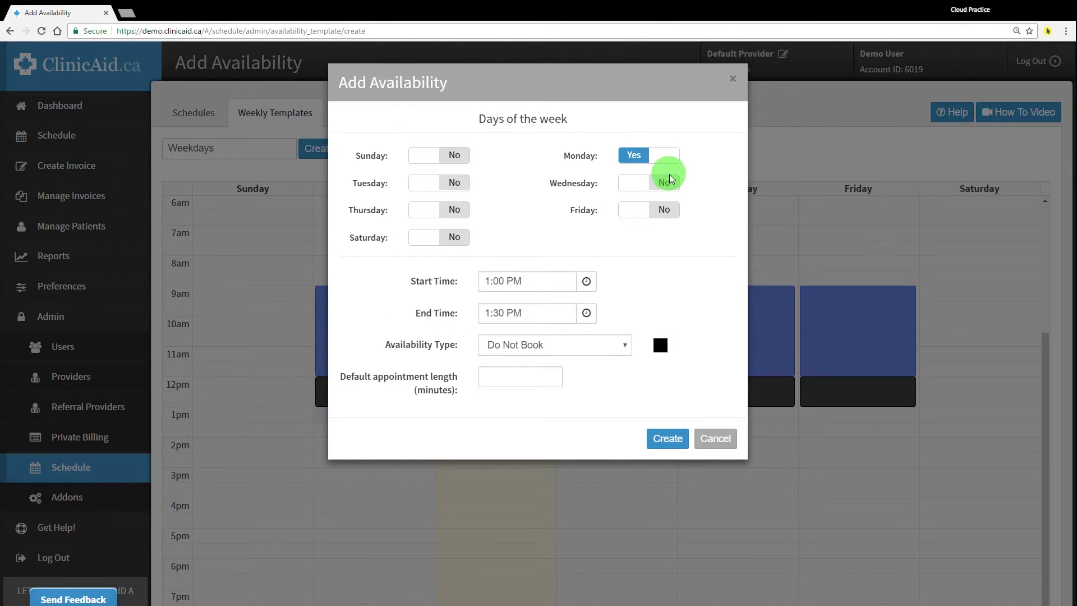
{"action": "left_click", "coordinate": [668, 180]}
{"action": "left_click", "coordinate": [661, 210]}
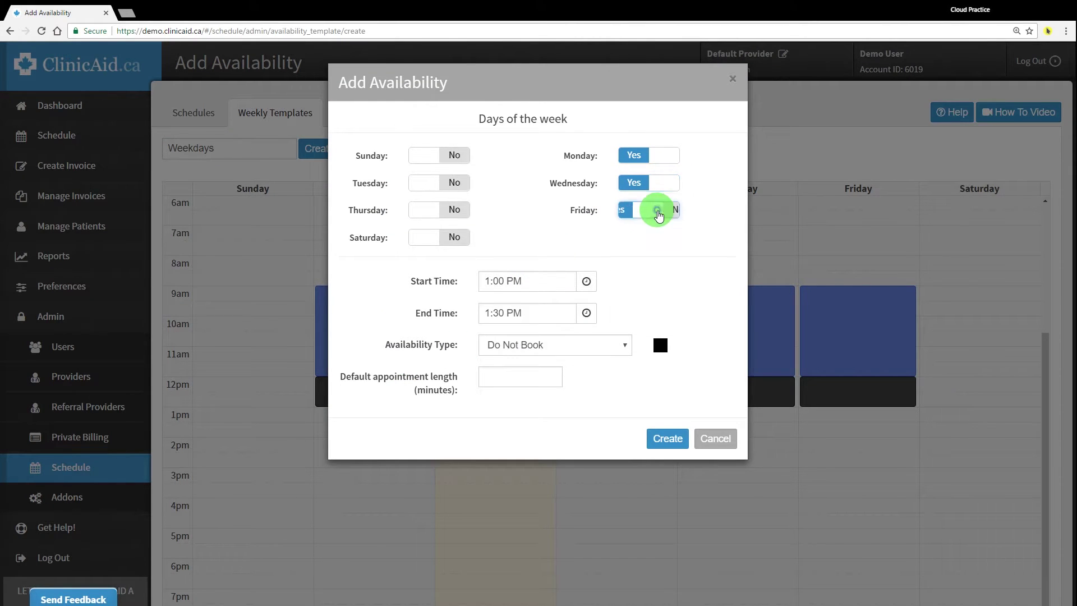
{"action": "left_click", "coordinate": [455, 185]}
{"action": "left_click", "coordinate": [452, 208]}
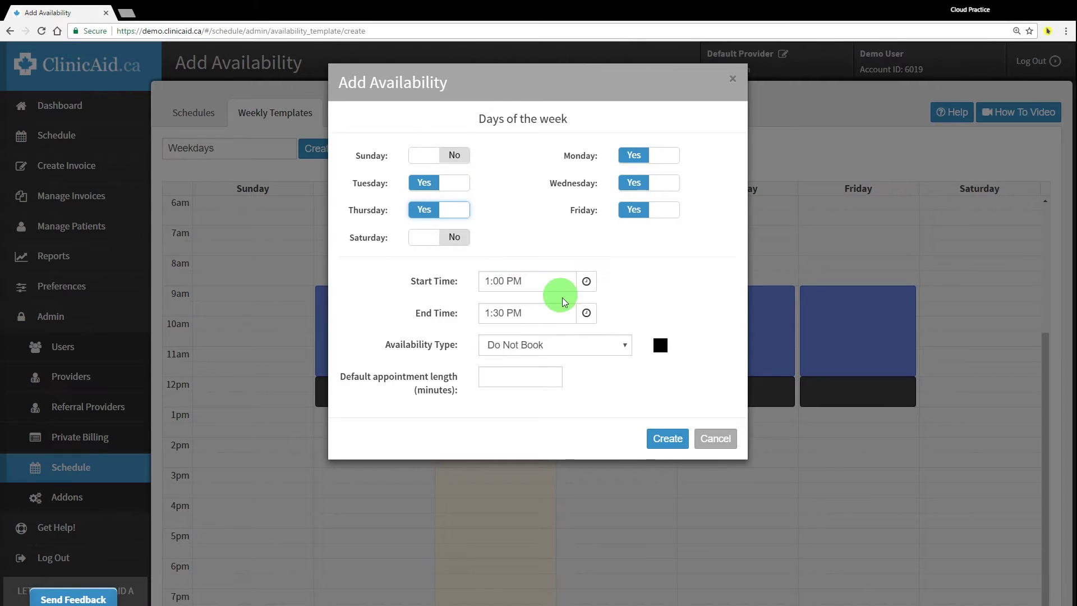
End the 1pm block at 5:00 PM as 30-minute Long Appointments and create it
{"action": "left_click", "coordinate": [583, 316]}
{"action": "left_click", "coordinate": [497, 342]}
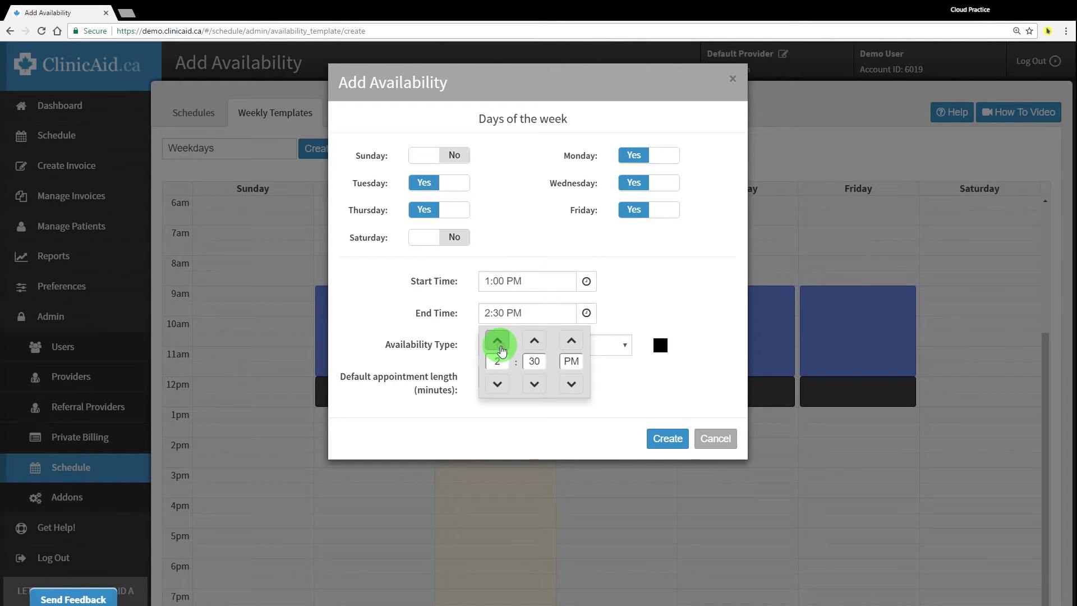
{"action": "left_click", "coordinate": [533, 341]}
{"action": "left_click", "coordinate": [534, 340]}
{"action": "left_click", "coordinate": [649, 399]}
{"action": "left_click", "coordinate": [552, 349]}
{"action": "left_click", "coordinate": [529, 382]}
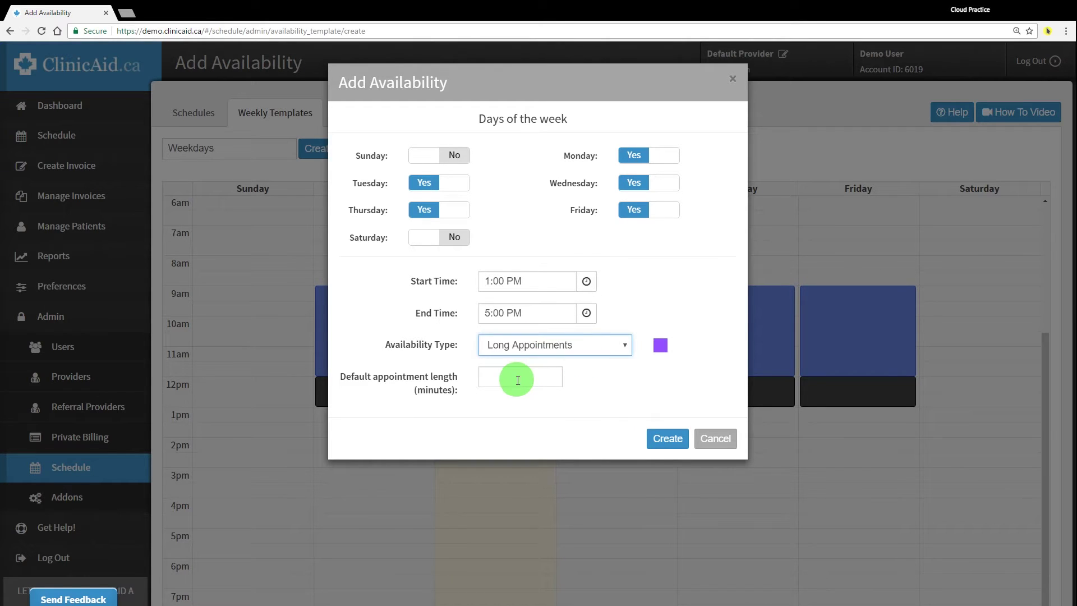
{"action": "left_click", "coordinate": [518, 377]}
{"action": "type", "text": "30"}
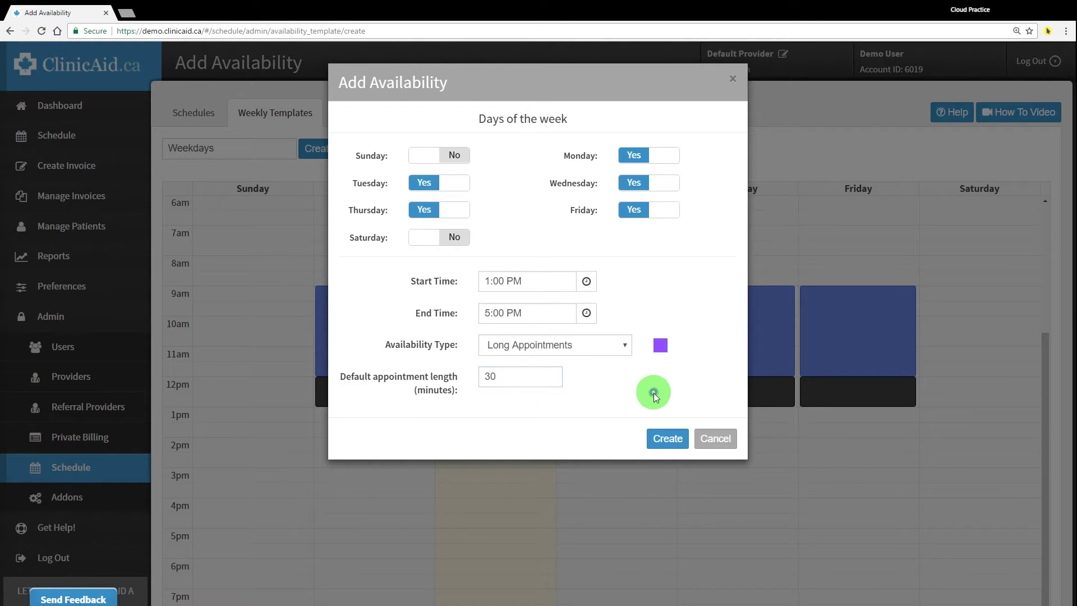
{"action": "left_click", "coordinate": [665, 440]}
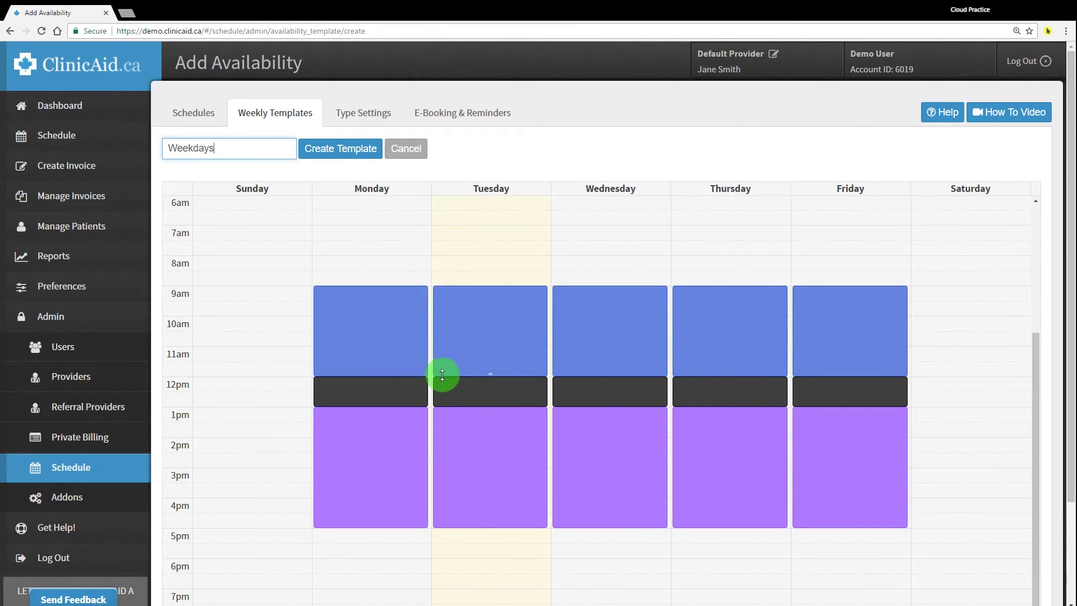
Leave Monday's afternoon block at its original times and save the Weekdays template
{"action": "mouse_move", "coordinate": [369, 525]}
{"action": "left_mouse_down"}
{"action": "mouse_move", "coordinate": [373, 577]}
{"action": "mouse_move", "coordinate": [373, 524]}
{"action": "left_mouse_up"}
{"action": "left_click", "coordinate": [371, 519]}
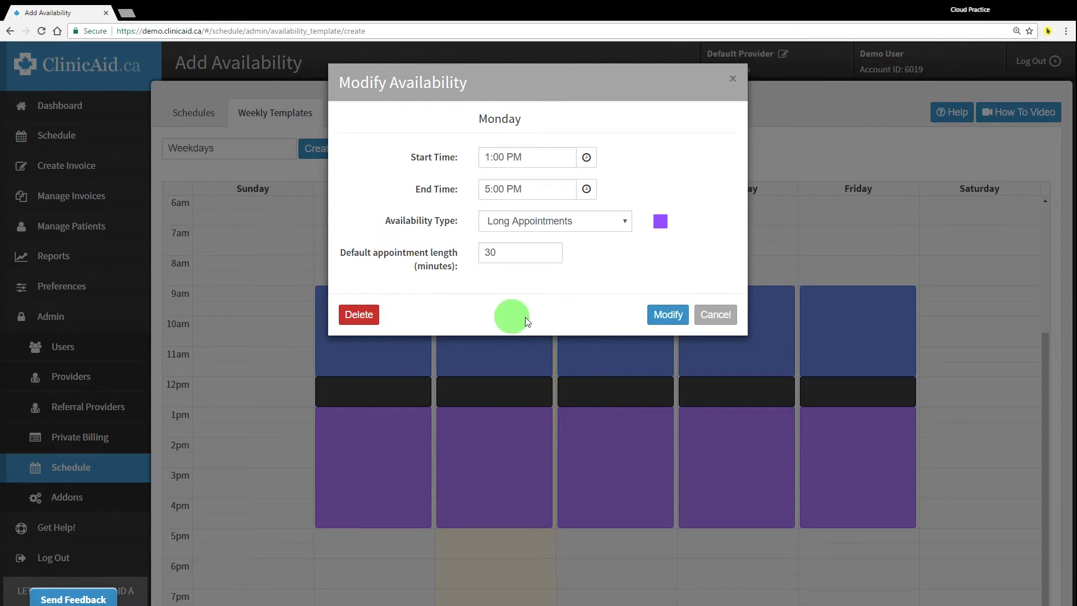
{"action": "left_click", "coordinate": [720, 316]}
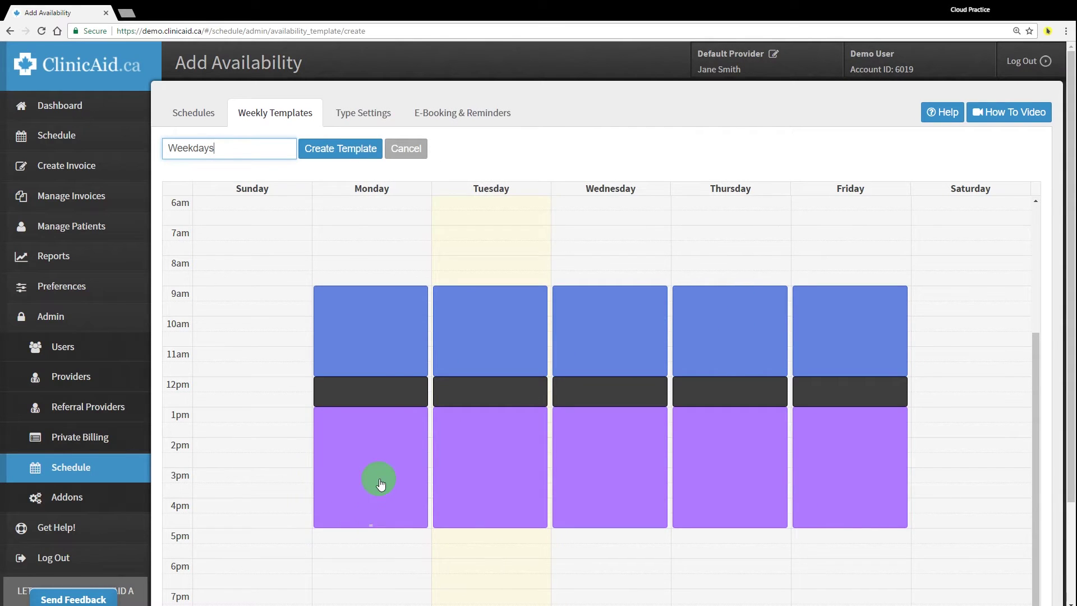
{"action": "mouse_move", "coordinate": [377, 480]}
{"action": "left_mouse_down"}
{"action": "mouse_move", "coordinate": [243, 481]}
{"action": "mouse_move", "coordinate": [246, 431]}
{"action": "mouse_move", "coordinate": [384, 531]}
{"action": "mouse_move", "coordinate": [488, 526]}
{"action": "mouse_move", "coordinate": [546, 555]}
{"action": "mouse_move", "coordinate": [397, 499]}
{"action": "mouse_move", "coordinate": [397, 478]}
{"action": "left_mouse_up"}
{"action": "mouse_move", "coordinate": [371, 526]}
{"action": "left_mouse_down"}
{"action": "mouse_move", "coordinate": [374, 554]}
{"action": "mouse_move", "coordinate": [372, 531]}
{"action": "left_mouse_up"}
{"action": "left_click", "coordinate": [338, 151]}
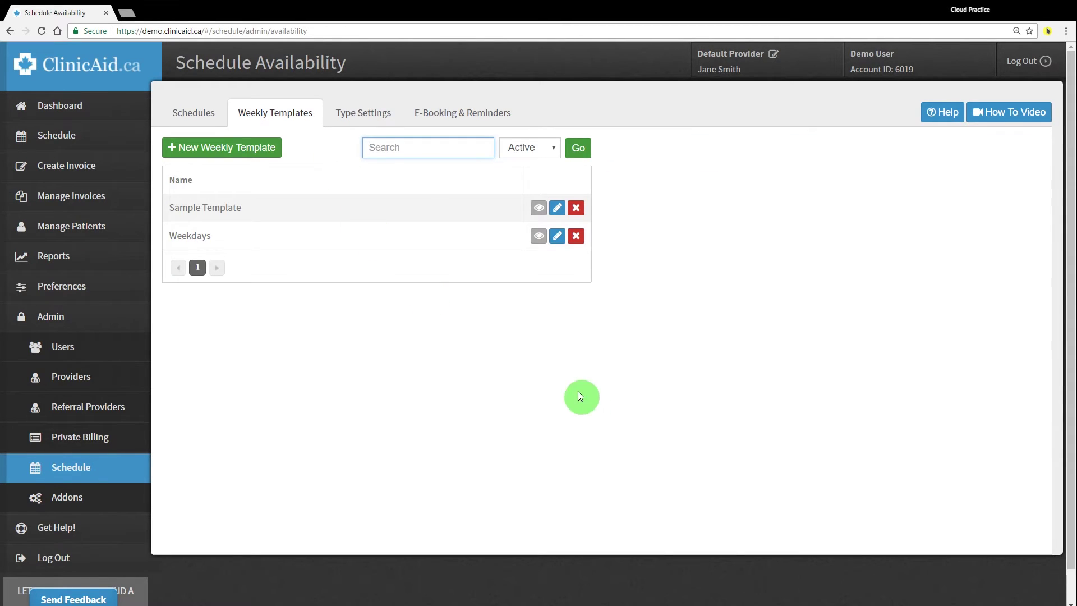
Open delete, edit and view for Sample Template, backing out of each unchanged
{"action": "left_click", "coordinate": [578, 210]}
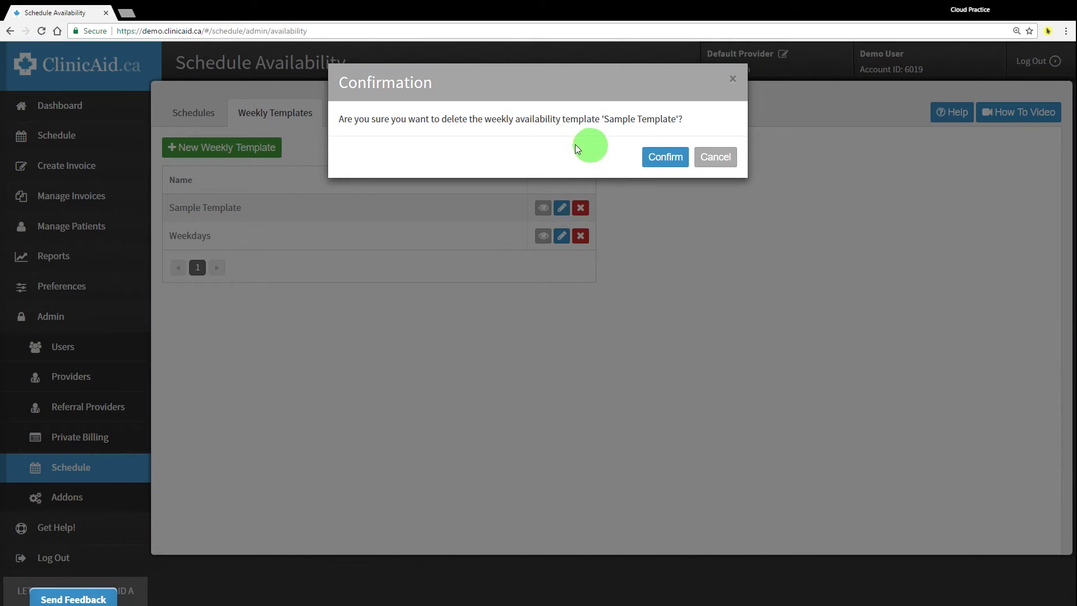
{"action": "left_click", "coordinate": [709, 158]}
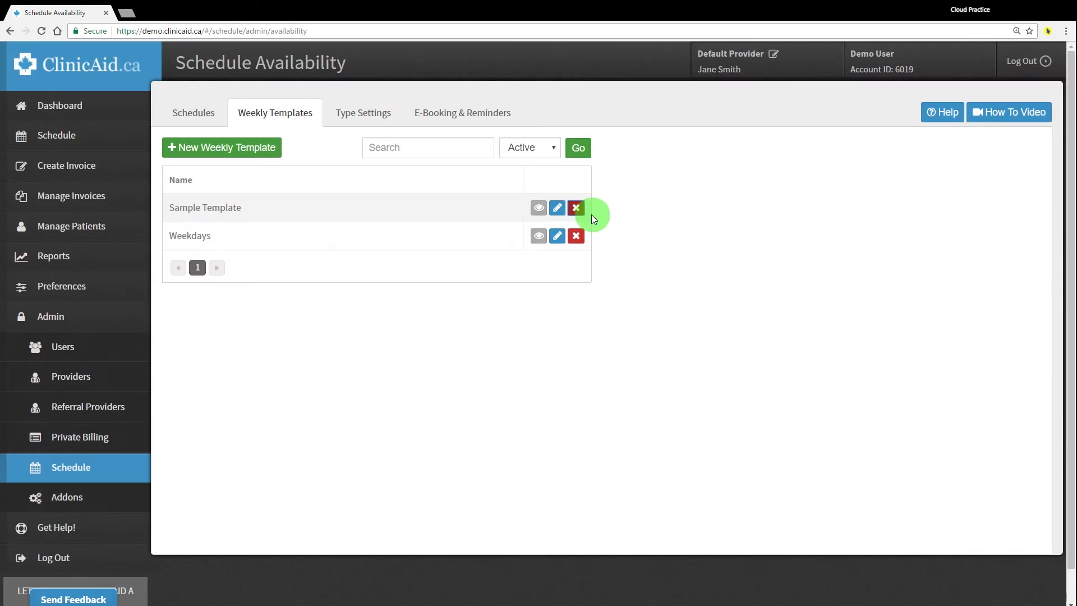
{"action": "left_click", "coordinate": [557, 209]}
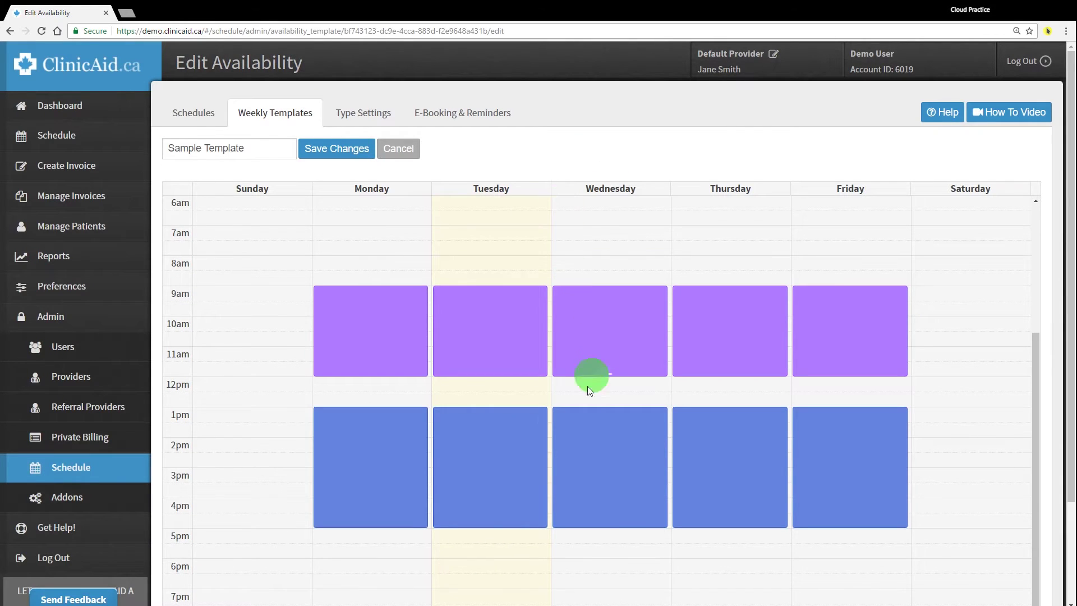
{"action": "left_click", "coordinate": [398, 149]}
{"action": "left_click", "coordinate": [539, 208]}
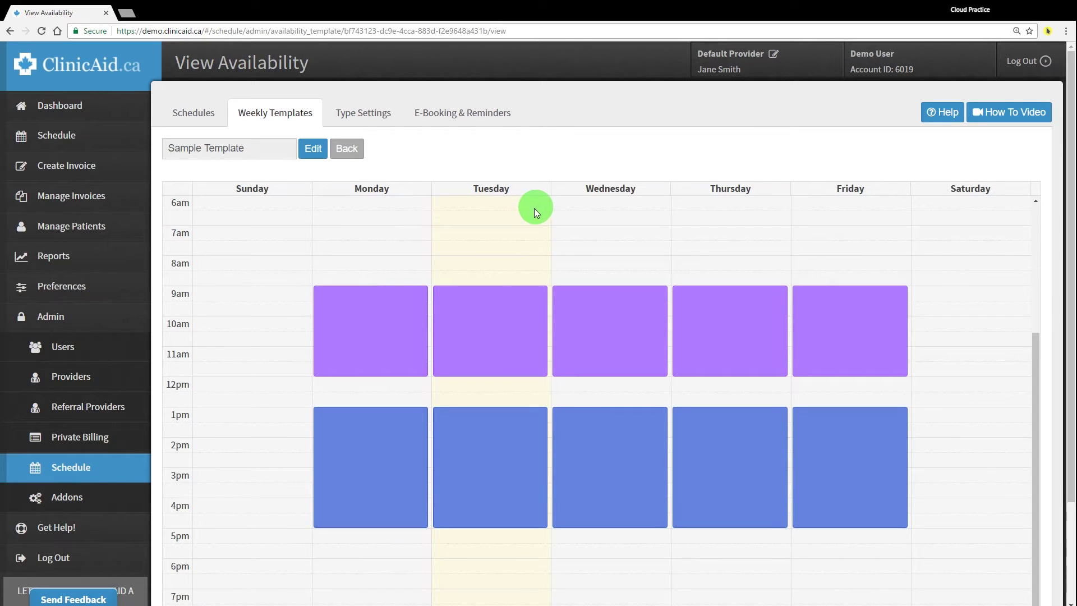
{"action": "left_click", "coordinate": [355, 149]}
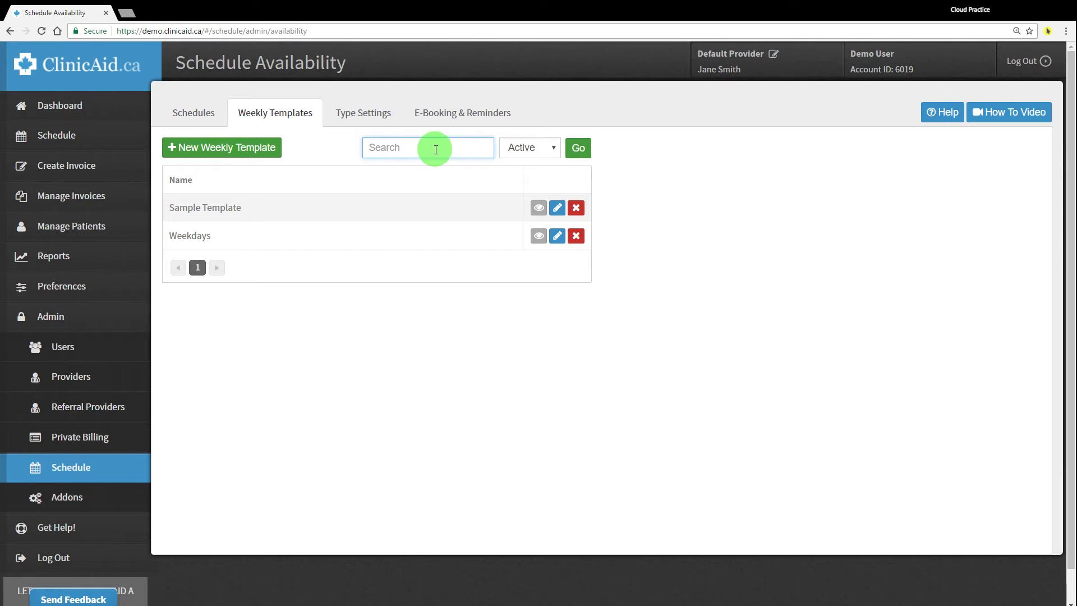
Filter the weekly templates by Inactive, then All, then back to Active
{"action": "left_click", "coordinate": [520, 147]}
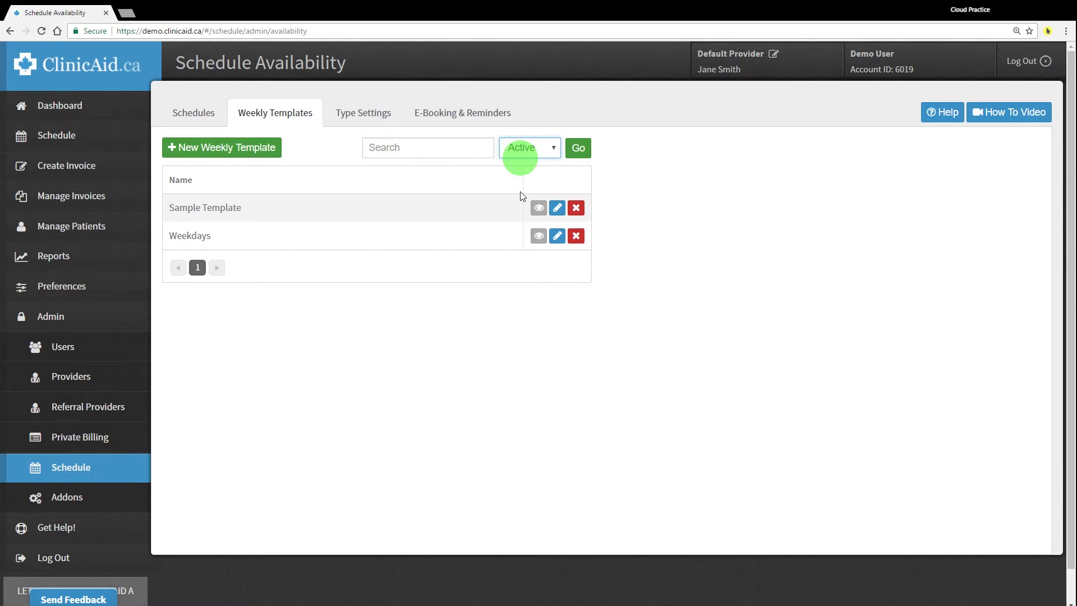
{"action": "left_click", "coordinate": [521, 167]}
{"action": "left_click", "coordinate": [574, 147]}
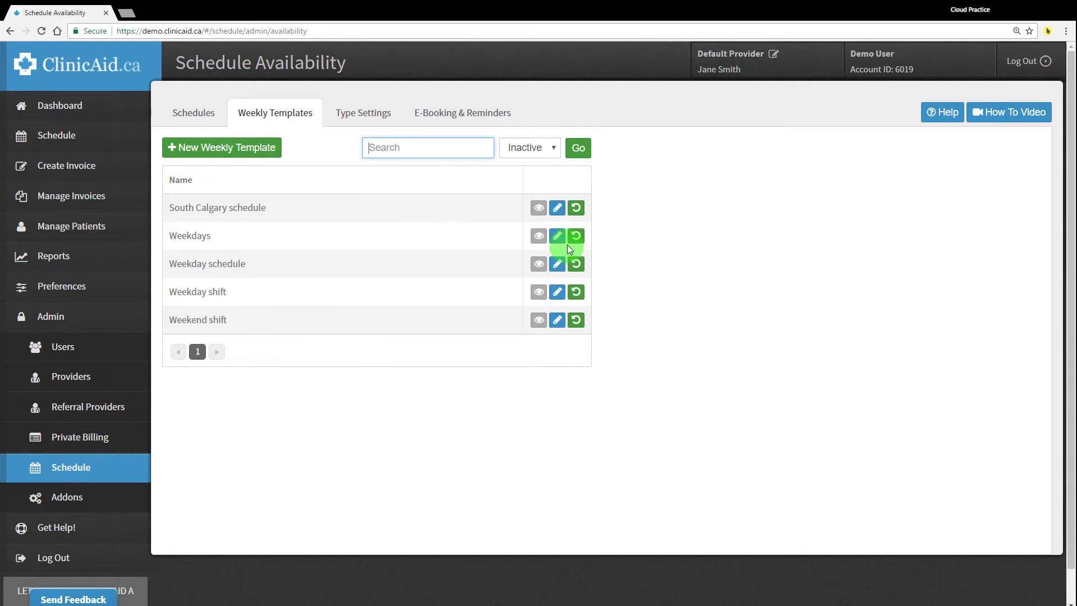
{"action": "left_click", "coordinate": [524, 149]}
{"action": "left_click", "coordinate": [523, 148]}
{"action": "left_click", "coordinate": [577, 149]}
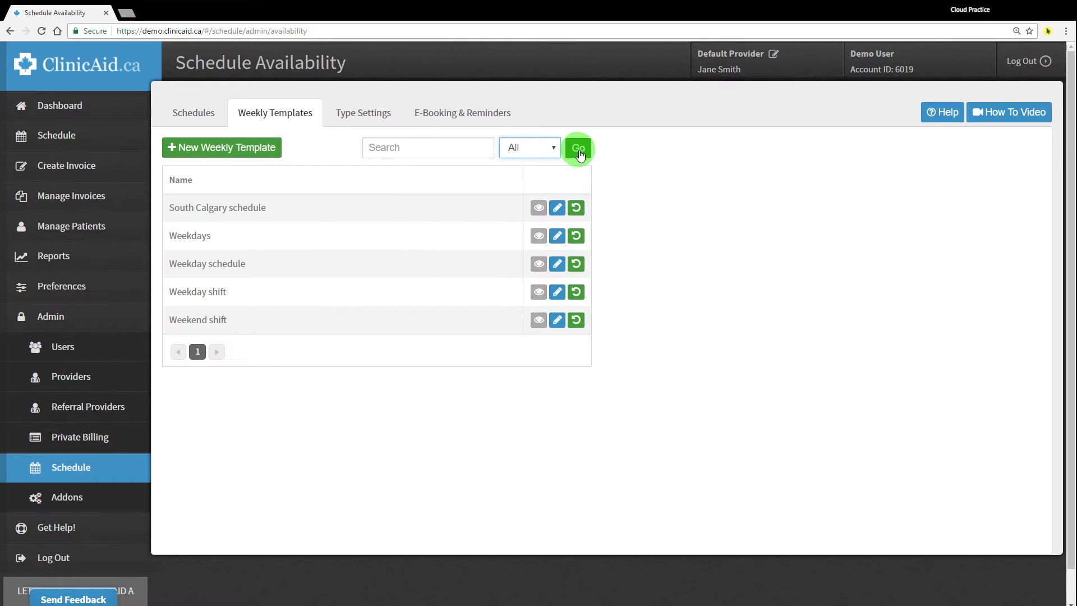
{"action": "left_click", "coordinate": [524, 148]}
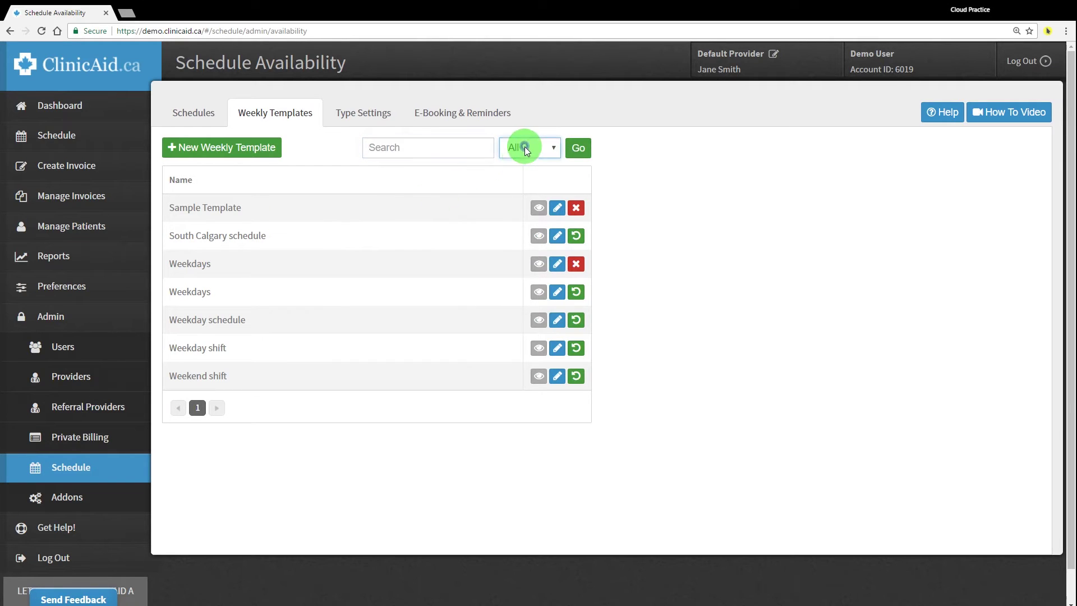
{"action": "left_click", "coordinate": [577, 147]}
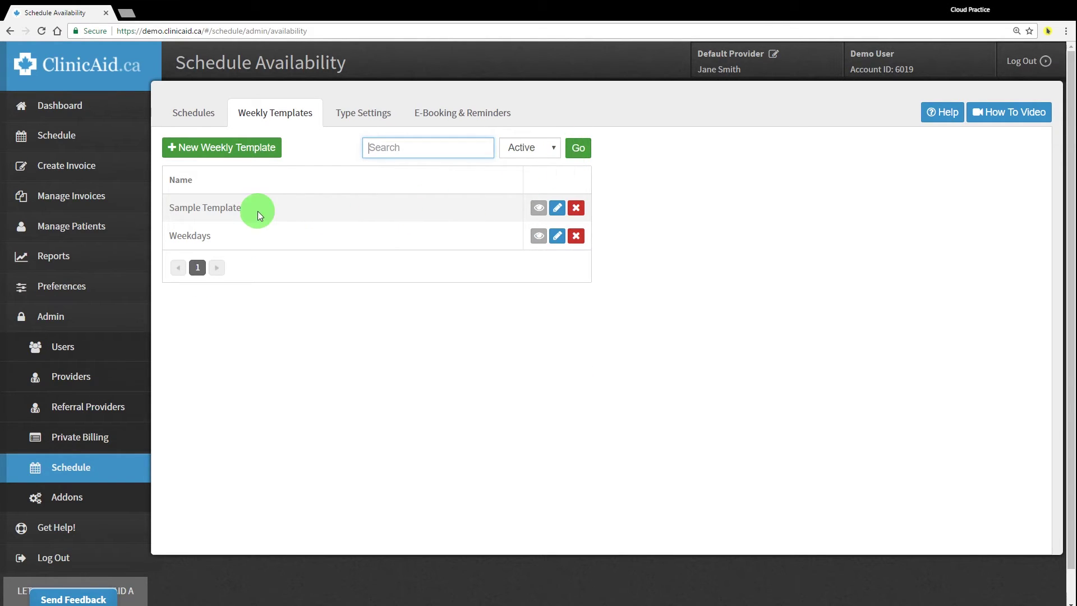
{"action": "left_click", "coordinate": [192, 114]}
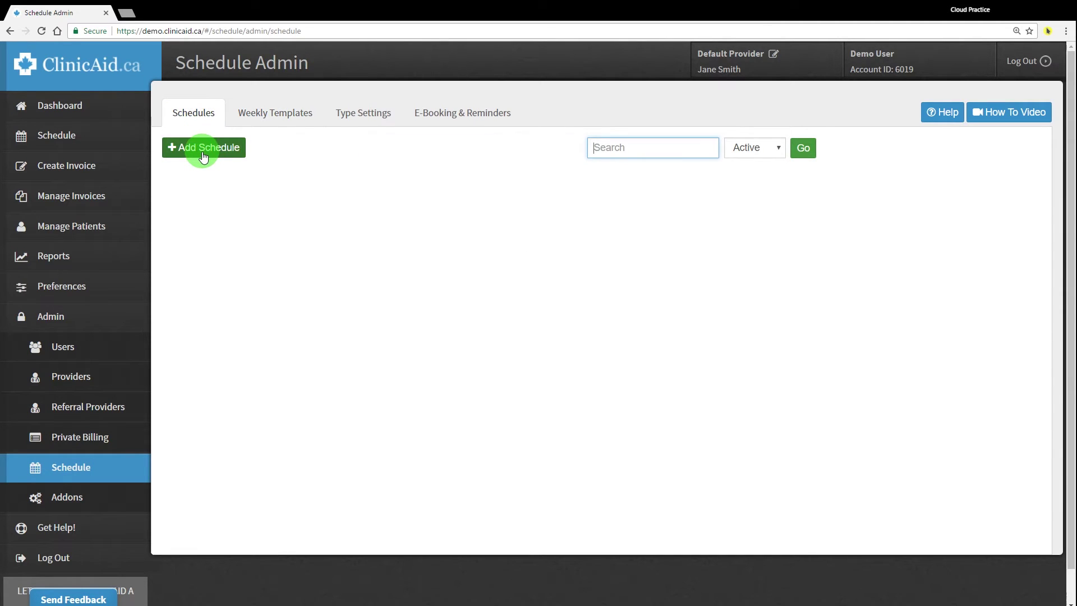
Start a new schedule, trying Resource before settling on the Provider schedule type
{"action": "left_click", "coordinate": [202, 155]}
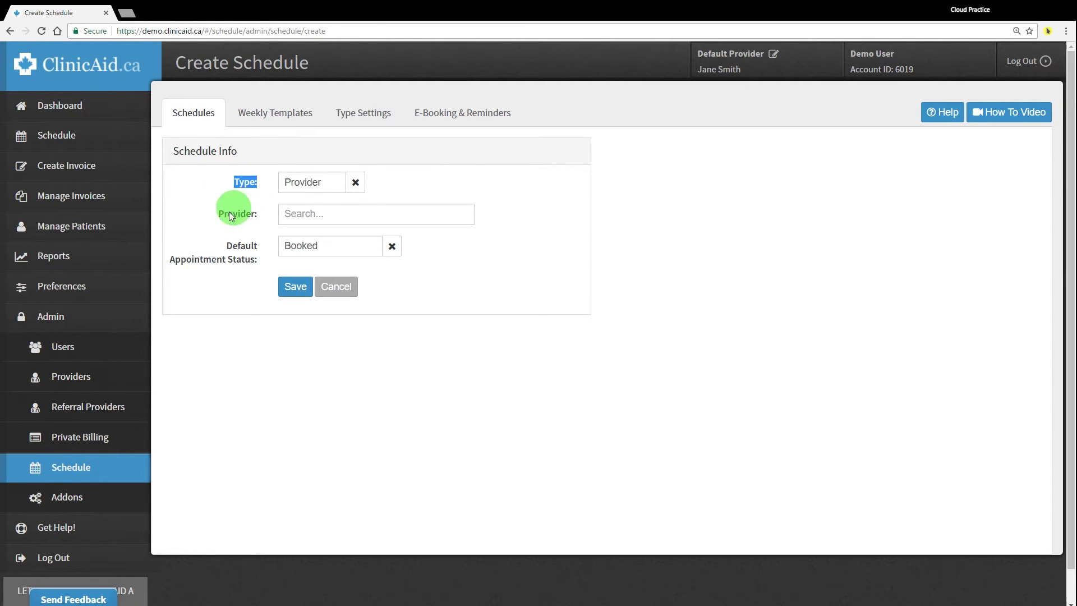
{"action": "left_click", "coordinate": [230, 250]}
{"action": "left_click_drag", "start_coordinate": [230, 249], "coordinate": [356, 240]}
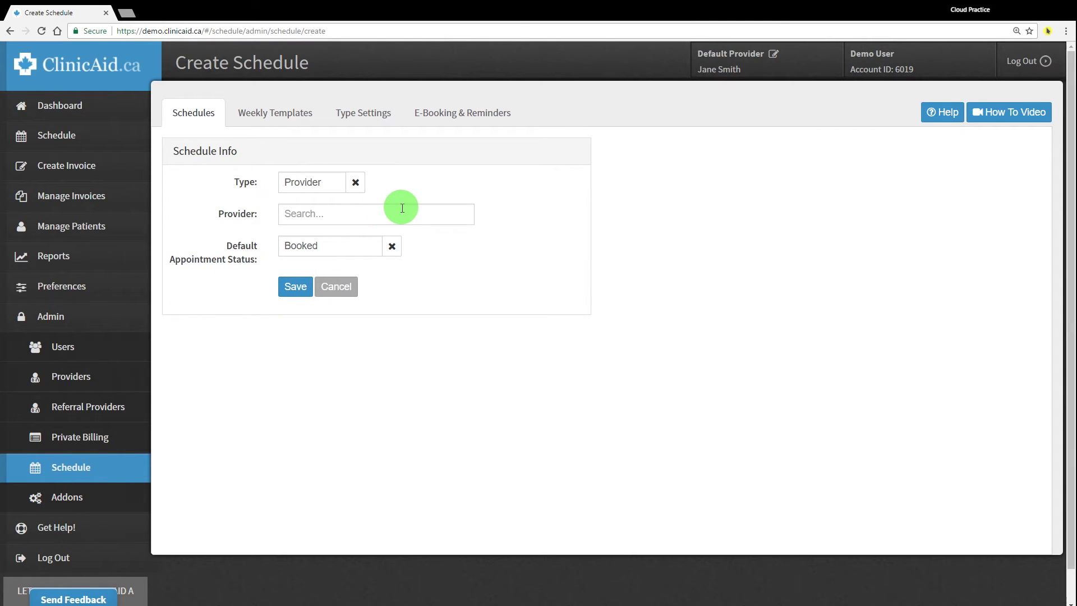
{"action": "left_click", "coordinate": [367, 213]}
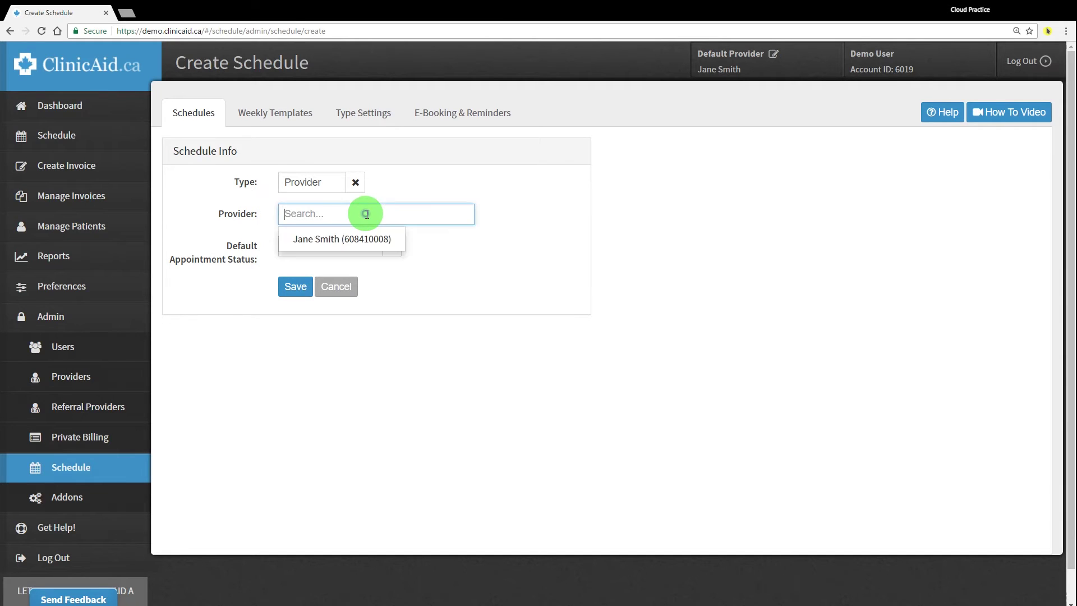
{"action": "left_click", "coordinate": [331, 239]}
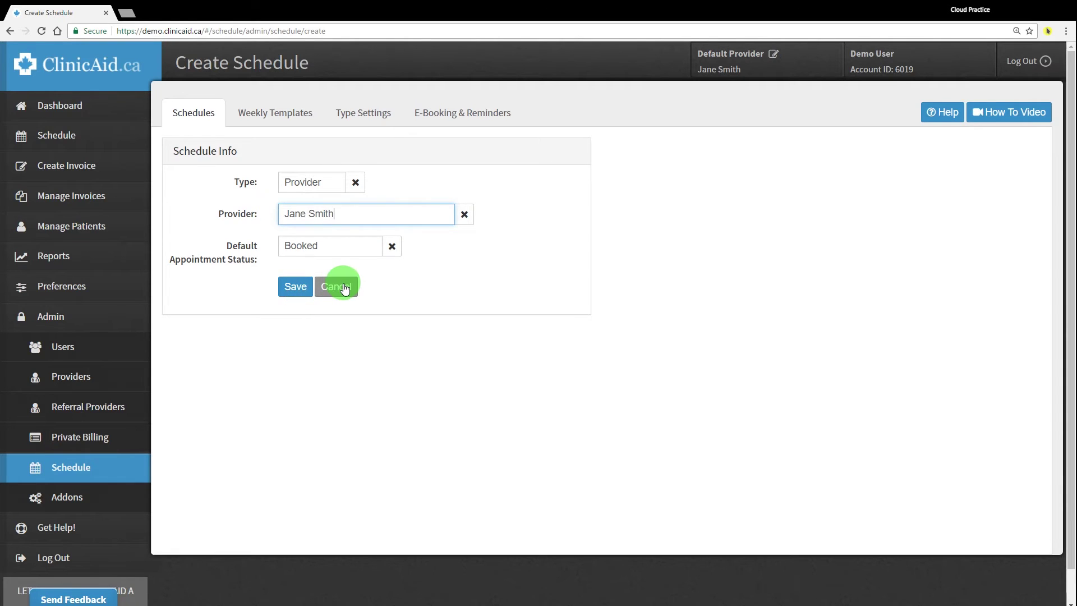
{"action": "left_click", "coordinate": [465, 214]}
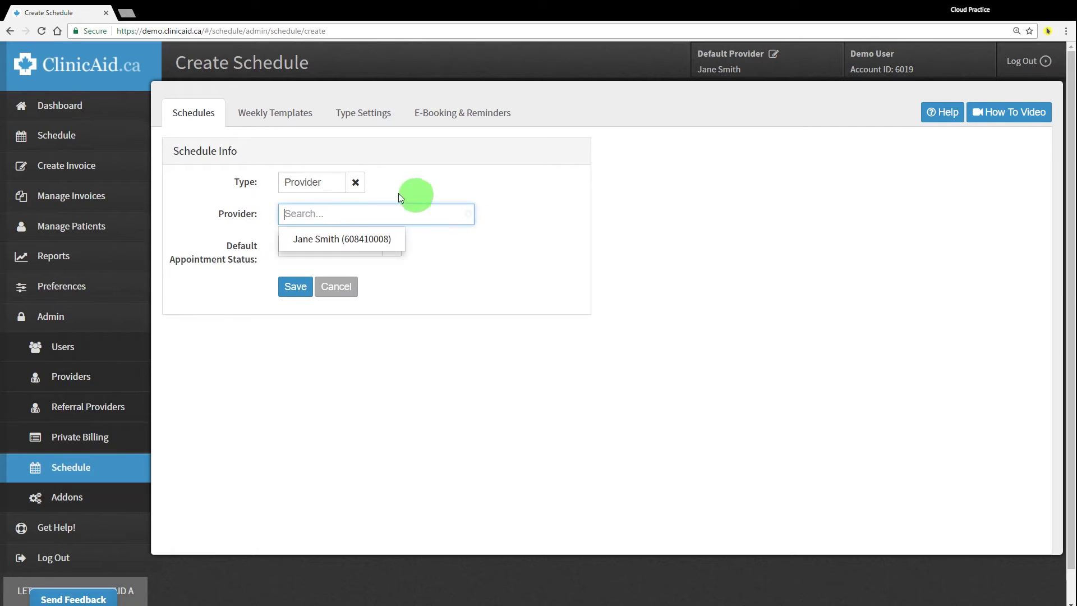
{"action": "left_click", "coordinate": [355, 182]}
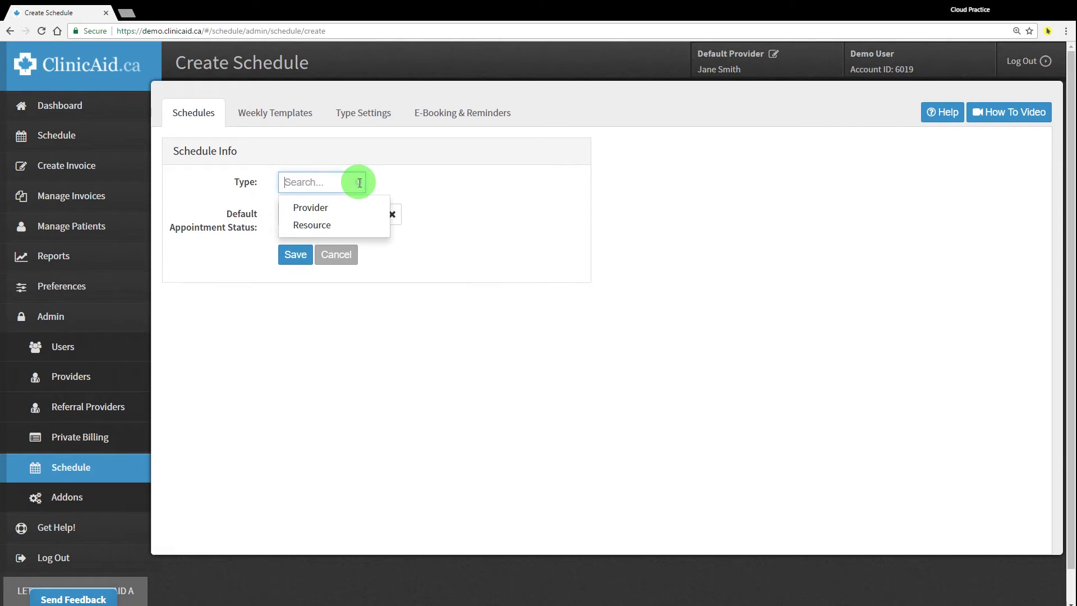
{"action": "left_click", "coordinate": [316, 225]}
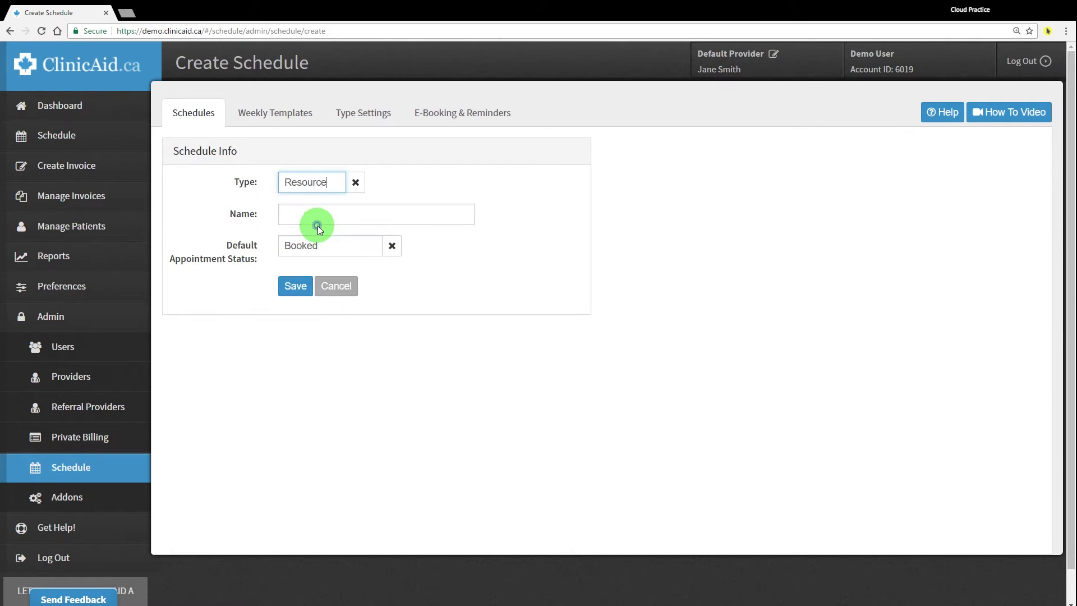
{"action": "left_click", "coordinate": [393, 251]}
{"action": "left_click", "coordinate": [355, 183]}
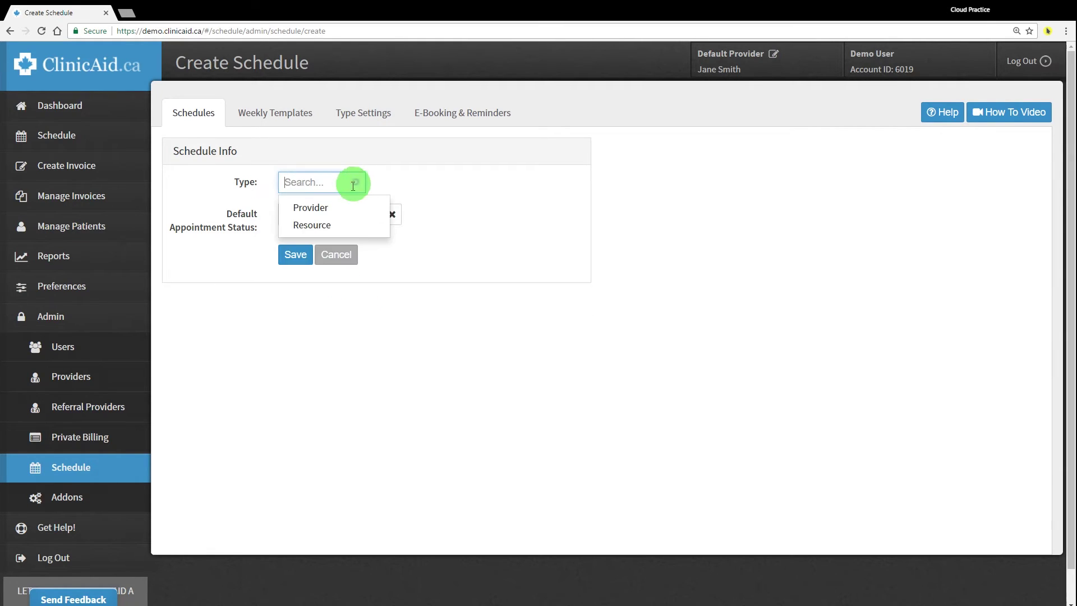
{"action": "left_click", "coordinate": [320, 206]}
Assign the provider, set the default appointment status to Booked, and save the schedule
{"action": "left_click", "coordinate": [325, 213]}
{"action": "left_click", "coordinate": [349, 238]}
{"action": "left_click", "coordinate": [298, 290]}
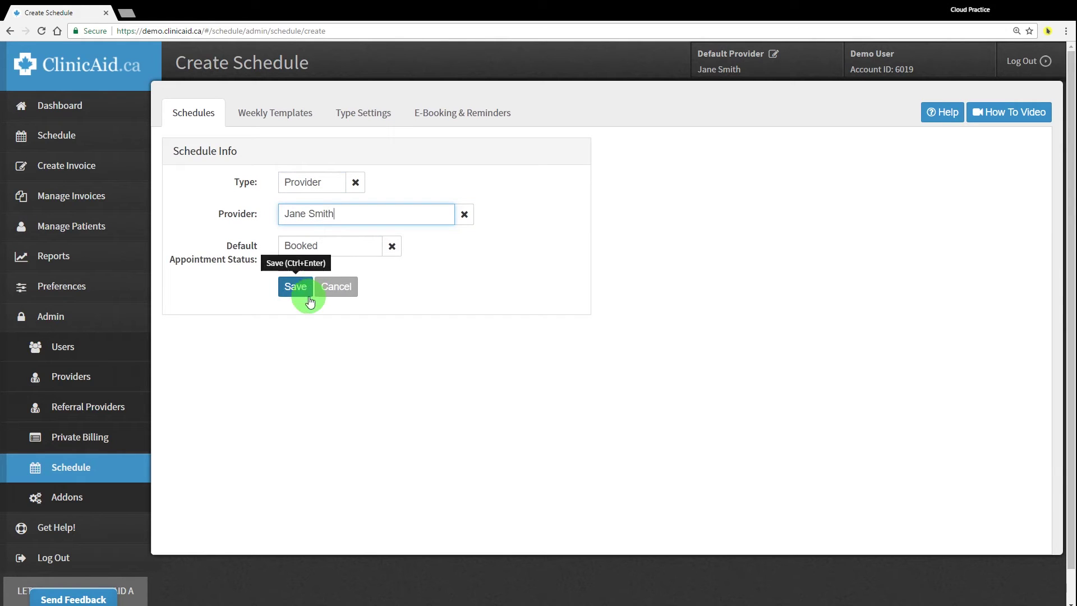
{"action": "left_click", "coordinate": [392, 246]}
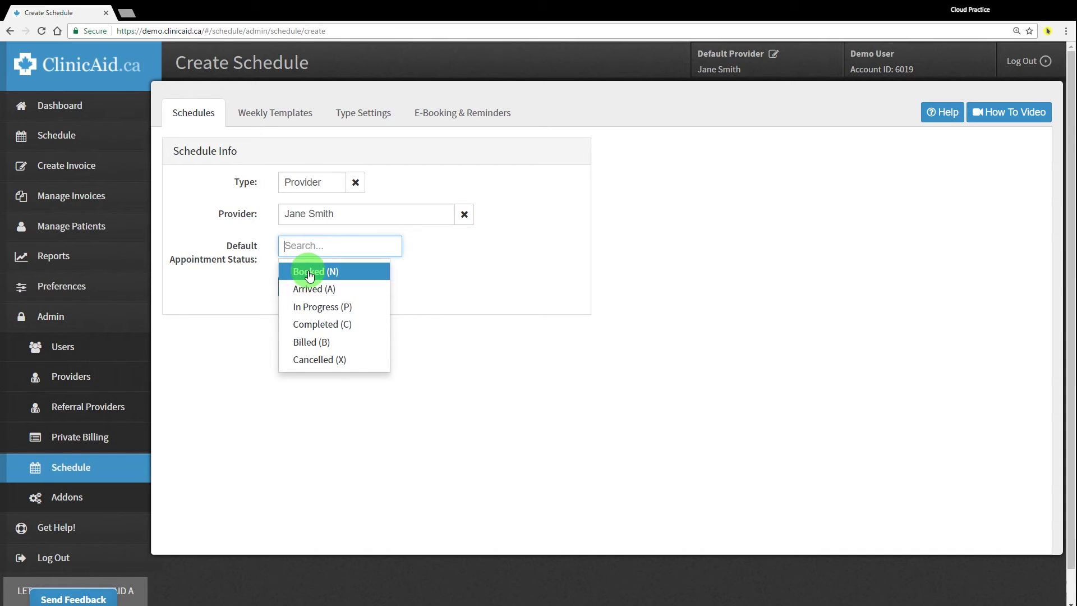
{"action": "left_click", "coordinate": [452, 267]}
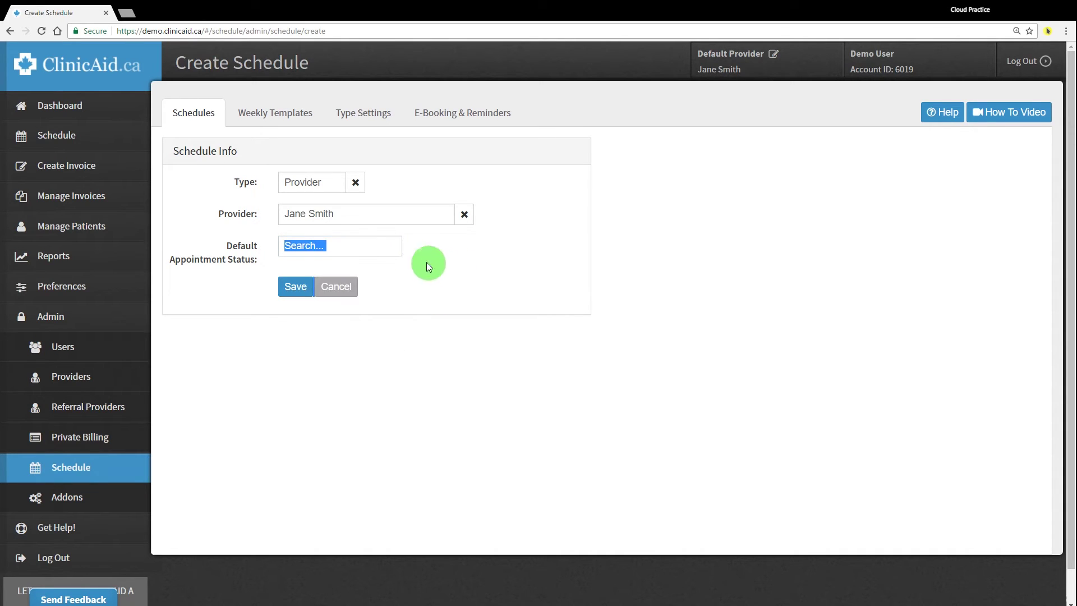
{"action": "left_click", "coordinate": [351, 248]}
{"action": "left_click", "coordinate": [319, 271]}
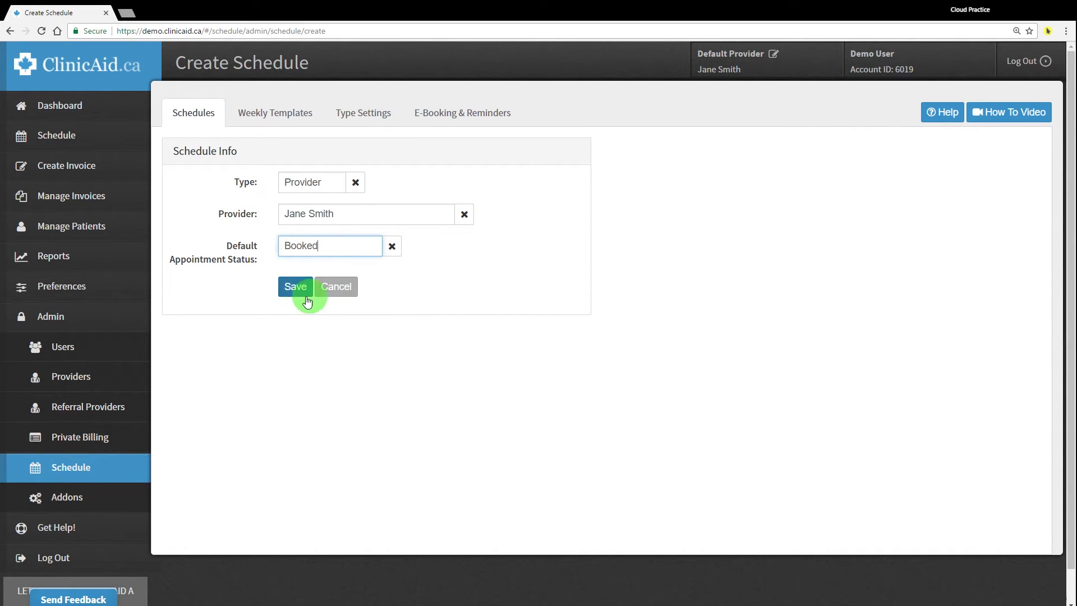
{"action": "left_click", "coordinate": [297, 287]}
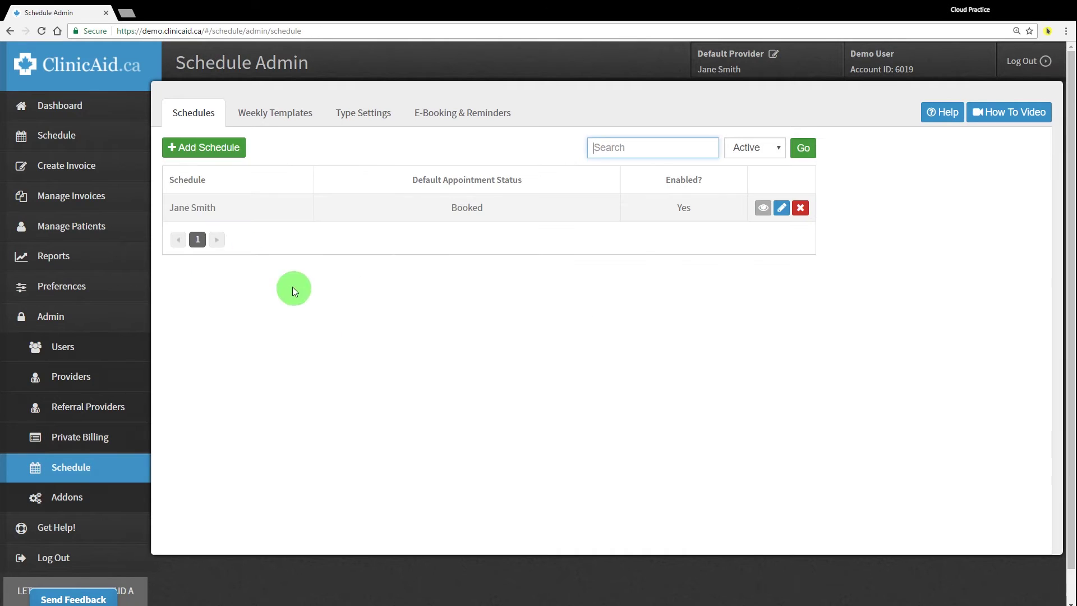
Open the new provider schedule's Edit Schedule page
{"action": "left_click_drag", "start_coordinate": [168, 207], "coordinate": [707, 202]}
{"action": "left_click", "coordinate": [633, 312]}
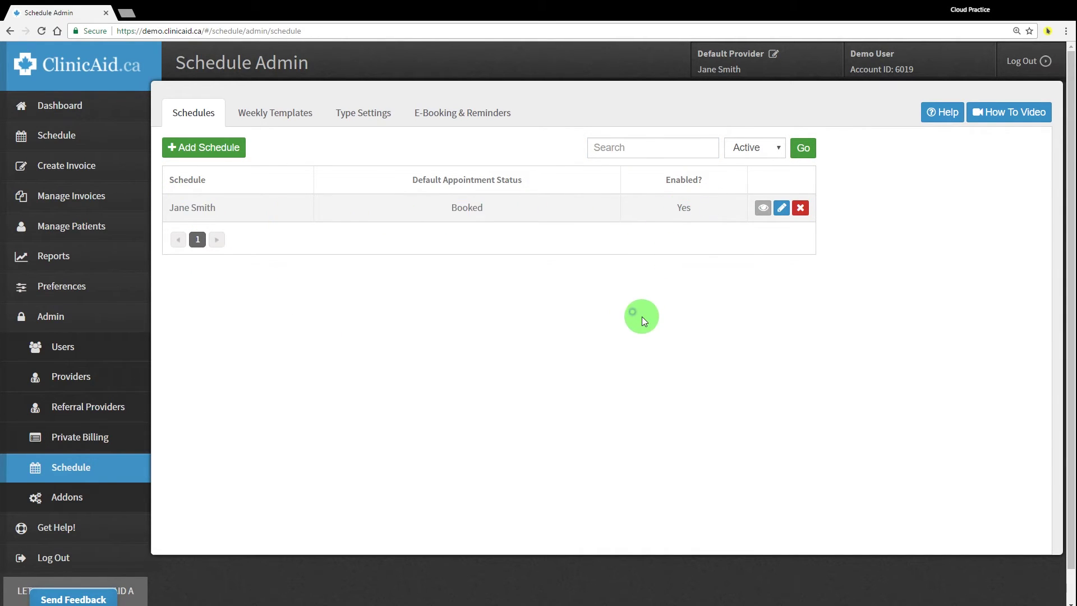
{"action": "left_click", "coordinate": [781, 208]}
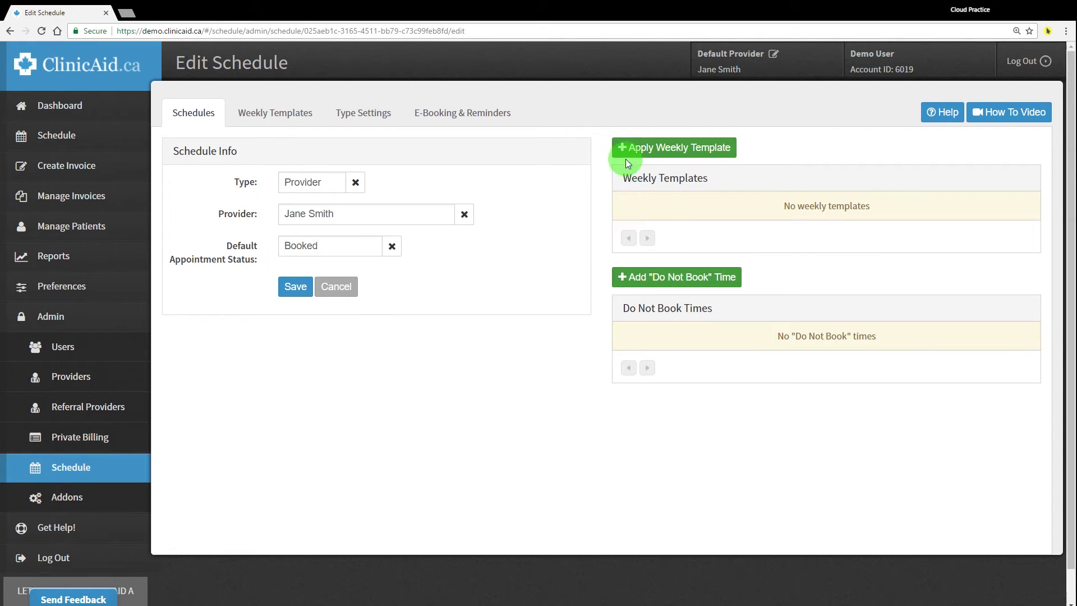
Apply the Weekdays template to the provider's schedule with start 2017-03-01 and end 2017-03-31
{"action": "left_click", "coordinate": [643, 148]}
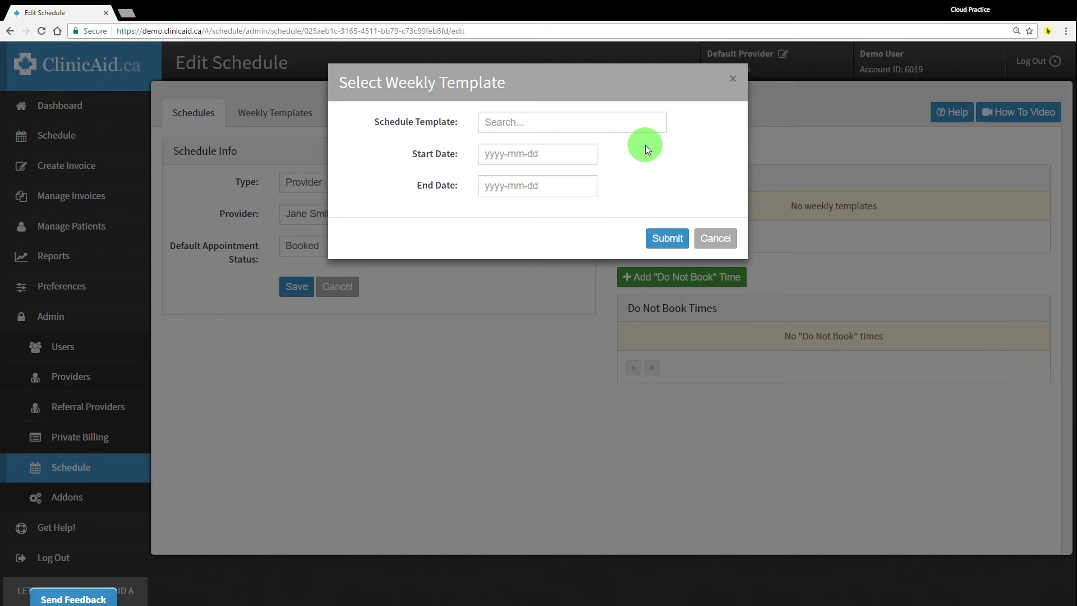
{"action": "left_click", "coordinate": [513, 122]}
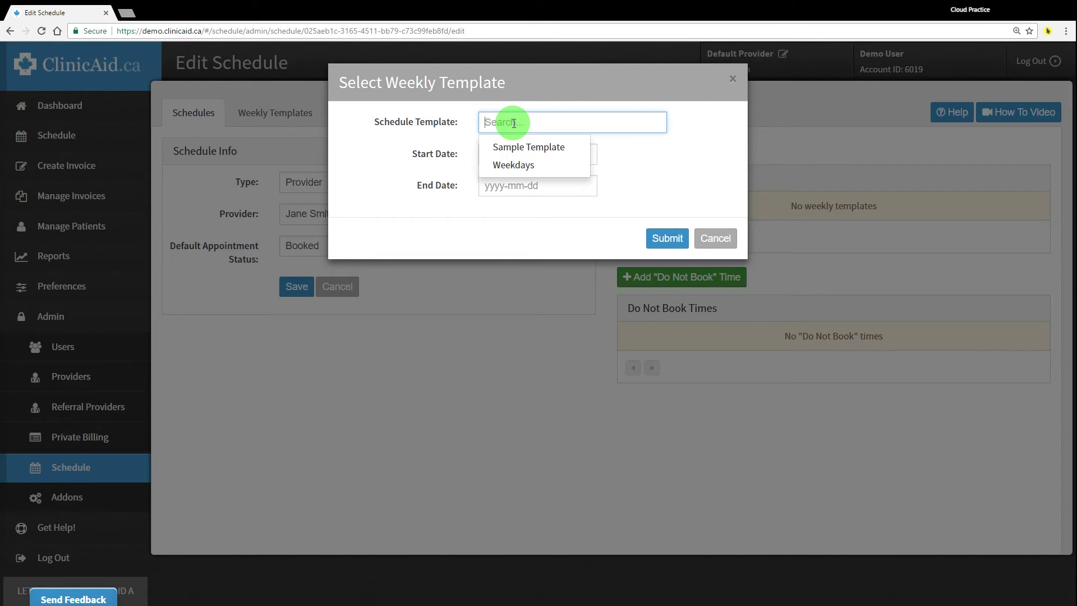
{"action": "left_click", "coordinate": [517, 166]}
{"action": "left_click", "coordinate": [501, 154]}
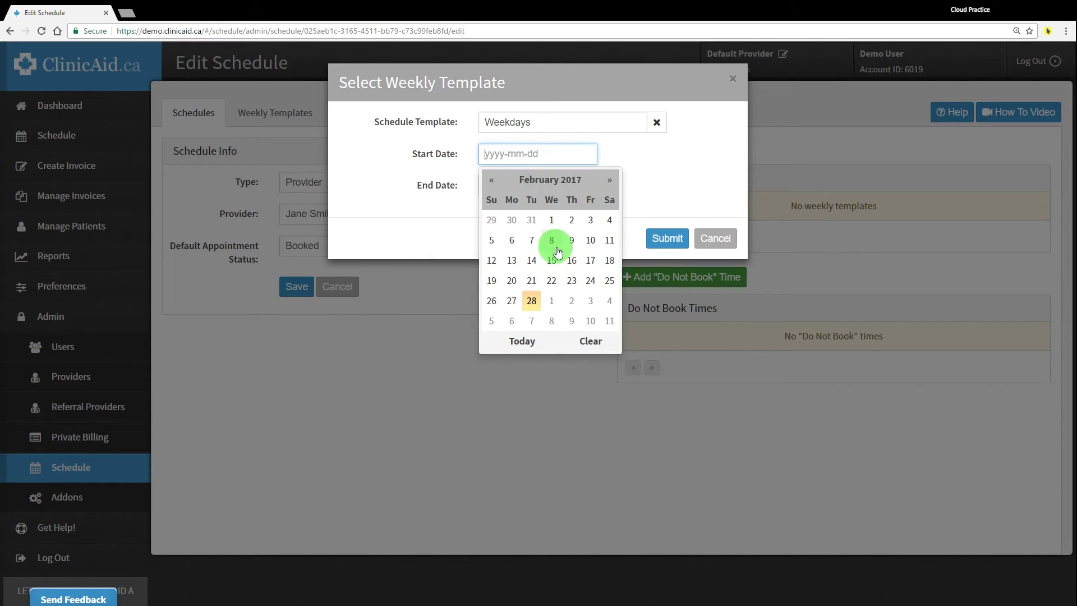
{"action": "left_click", "coordinate": [612, 182]}
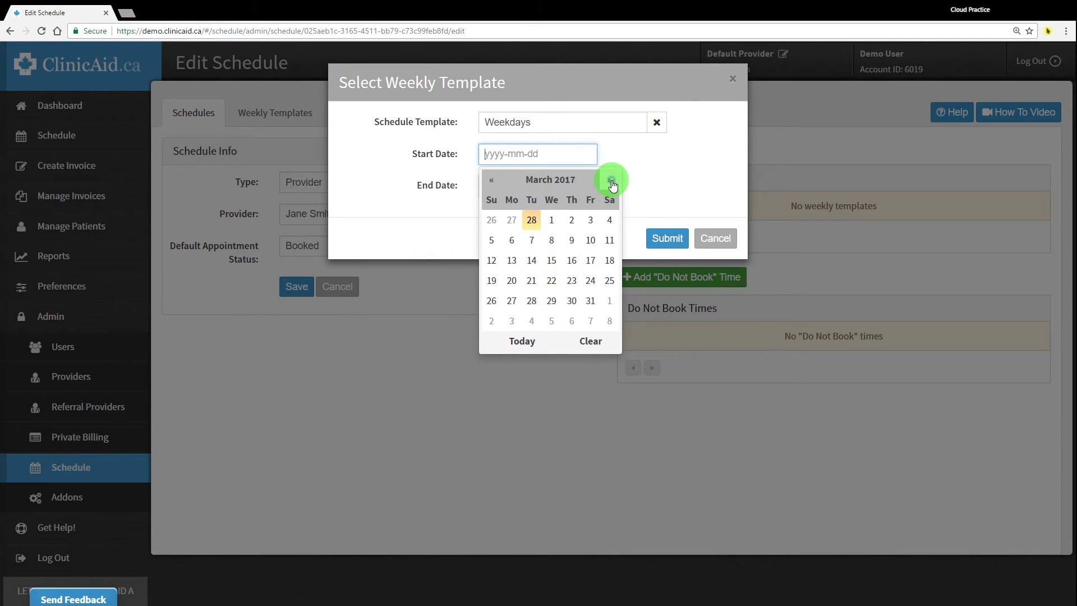
{"action": "left_click", "coordinate": [551, 221]}
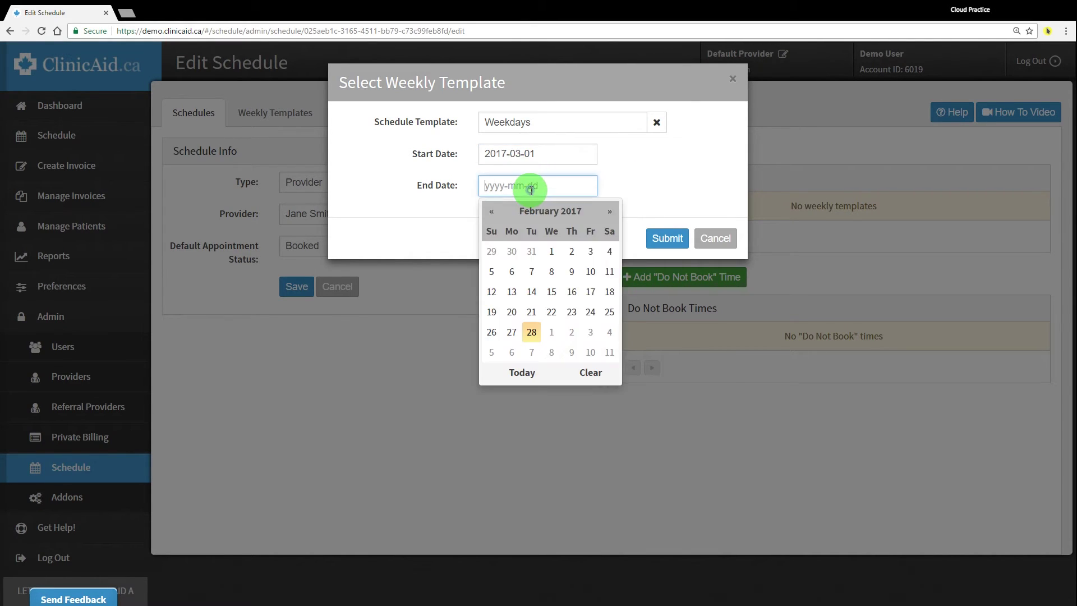
{"action": "left_click", "coordinate": [608, 212]}
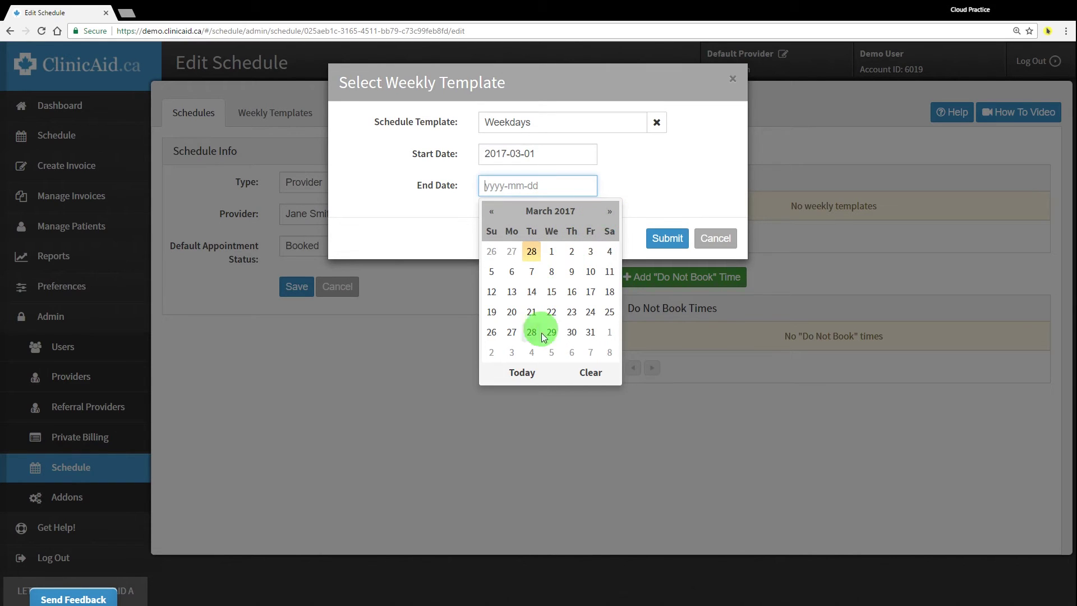
{"action": "left_click", "coordinate": [589, 332]}
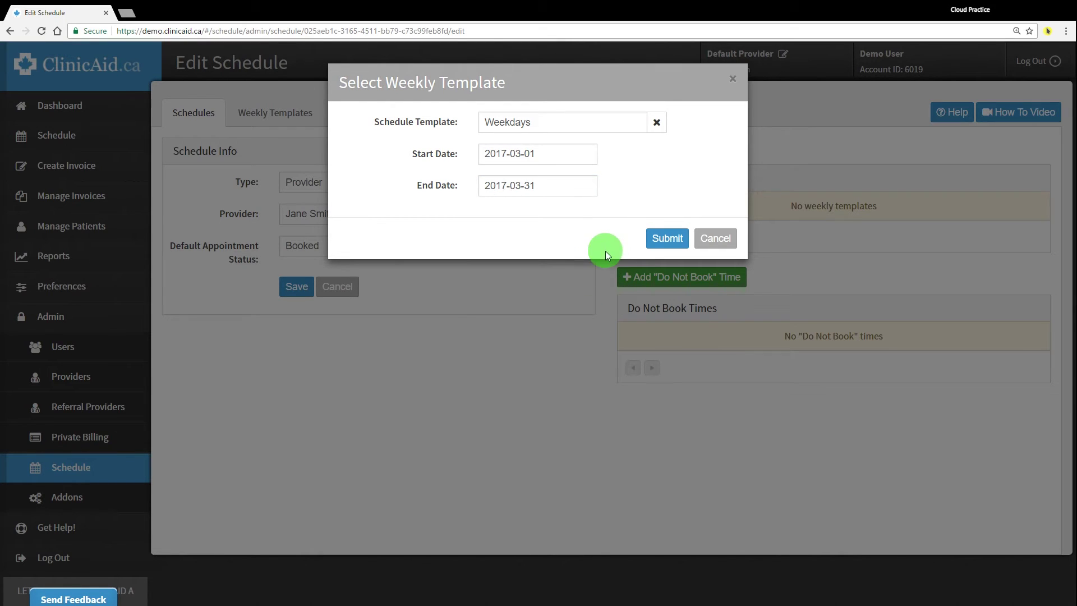
{"action": "left_click", "coordinate": [656, 241]}
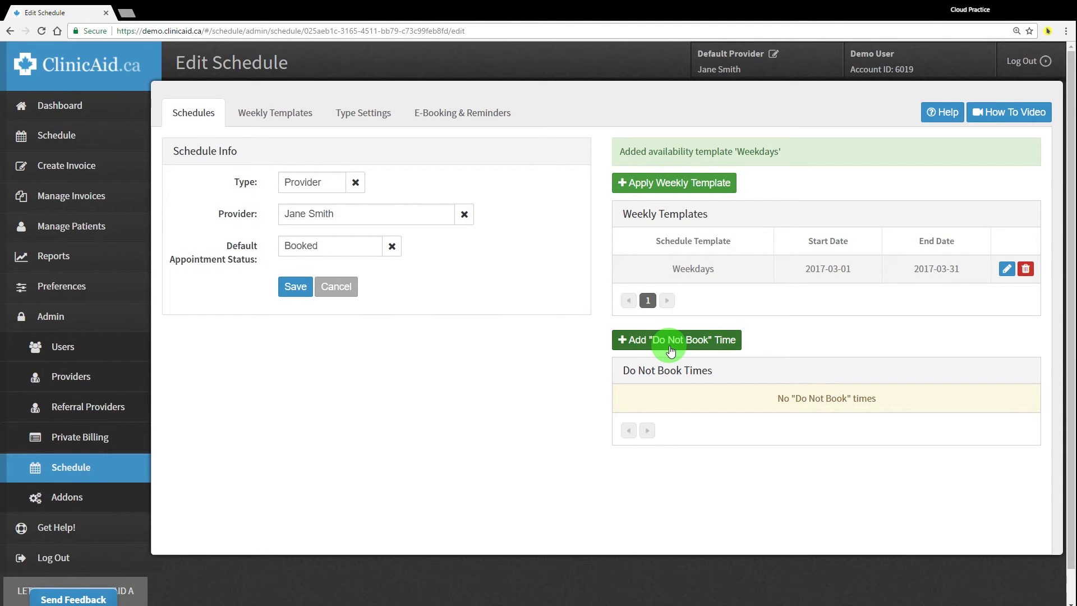
Save the schedule info and filter the schedule list to Inactive schedules
{"action": "left_click", "coordinate": [295, 287]}
{"action": "left_click", "coordinate": [192, 113]}
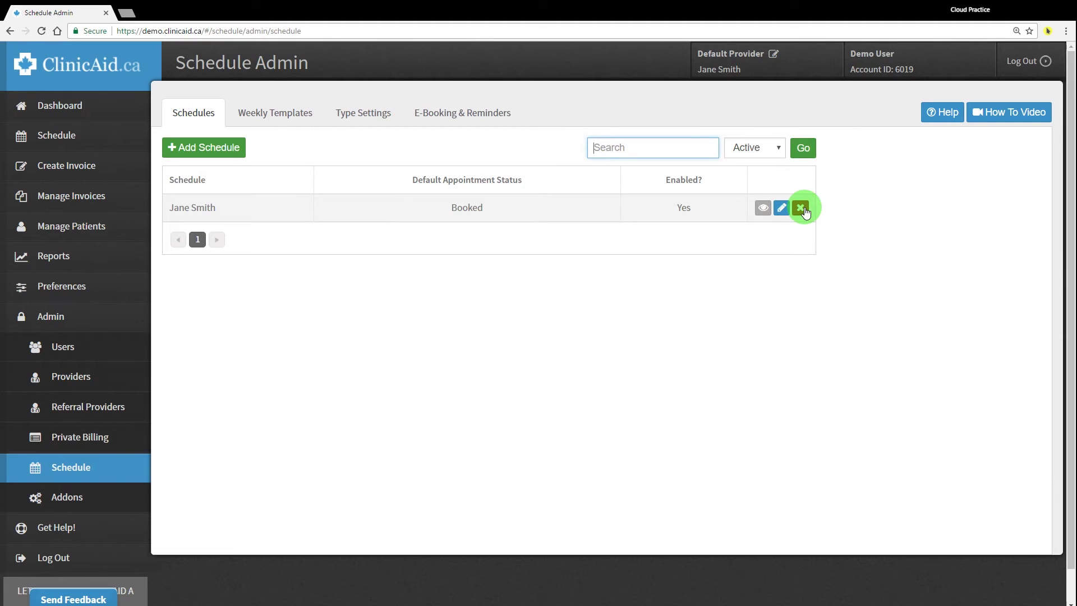
{"action": "left_click", "coordinate": [761, 151]}
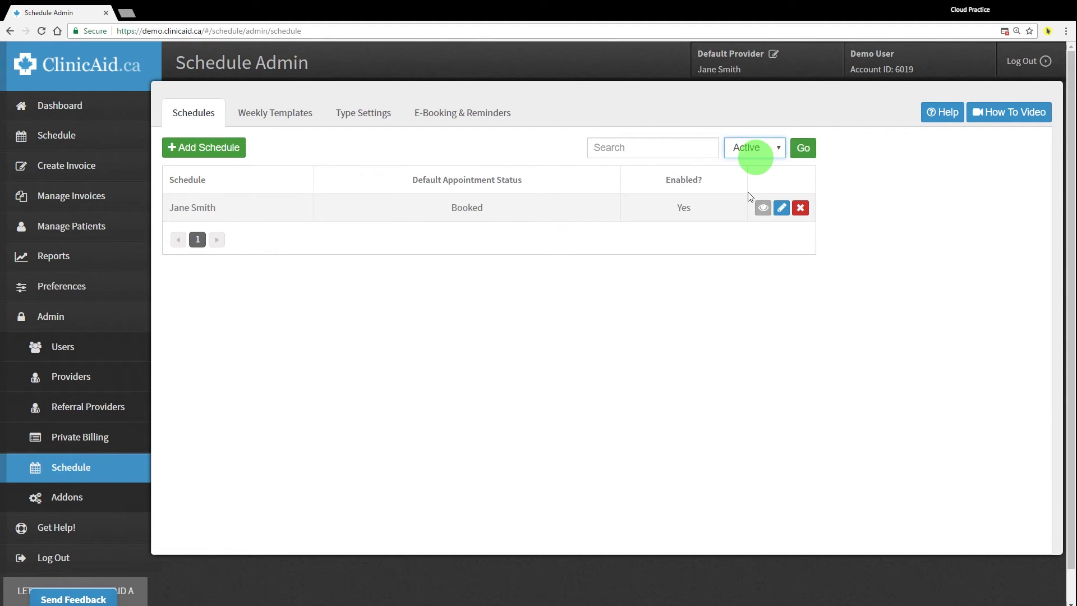
{"action": "left_click", "coordinate": [771, 158]}
{"action": "left_click", "coordinate": [802, 148]}
Show schedules of All statuses, then view the weekly calendar with March availability blocks
{"action": "left_click", "coordinate": [750, 147]}
{"action": "left_click", "coordinate": [784, 158]}
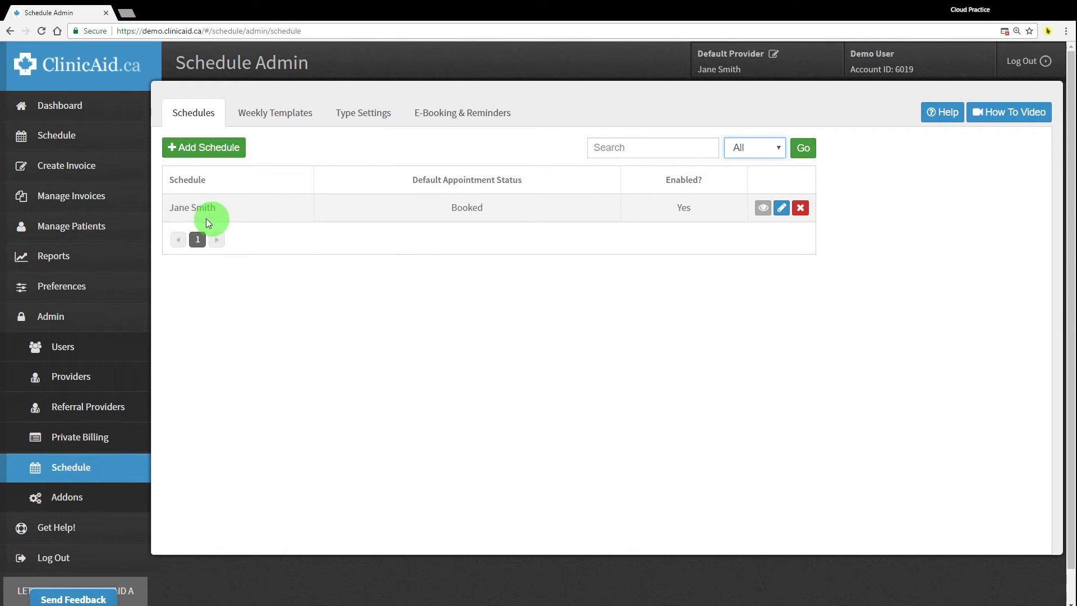
{"action": "left_click", "coordinate": [113, 140]}
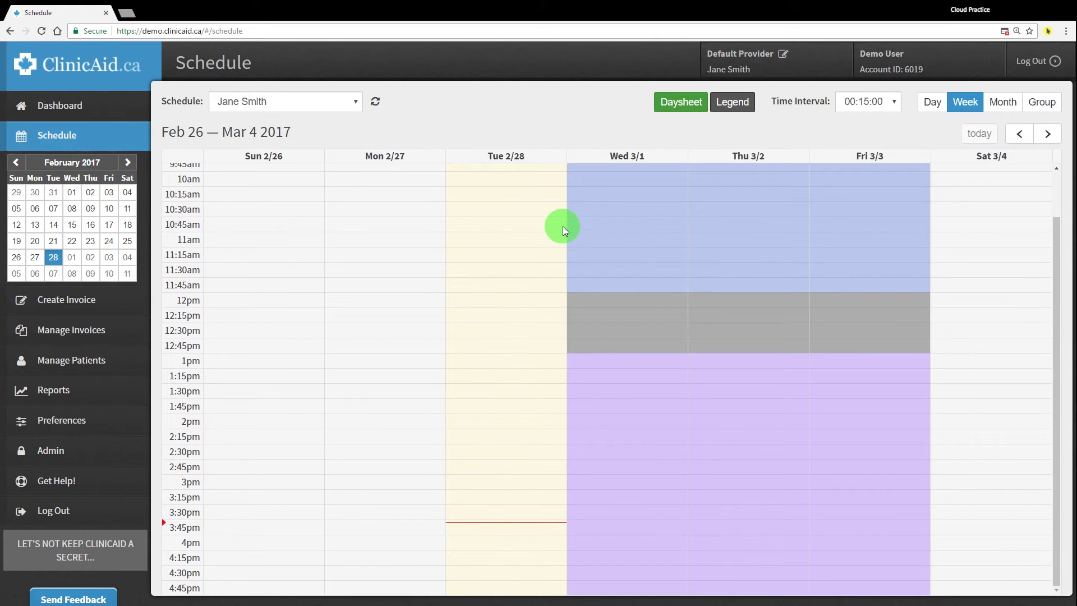
Go to the Schedules tab of Preferences > Settings
{"action": "scroll", "coordinate": [563, 226], "scroll_direction": "up", "scroll_amount": 1}
{"action": "scroll", "coordinate": [563, 226], "scroll_direction": "down", "scroll_amount": 1}
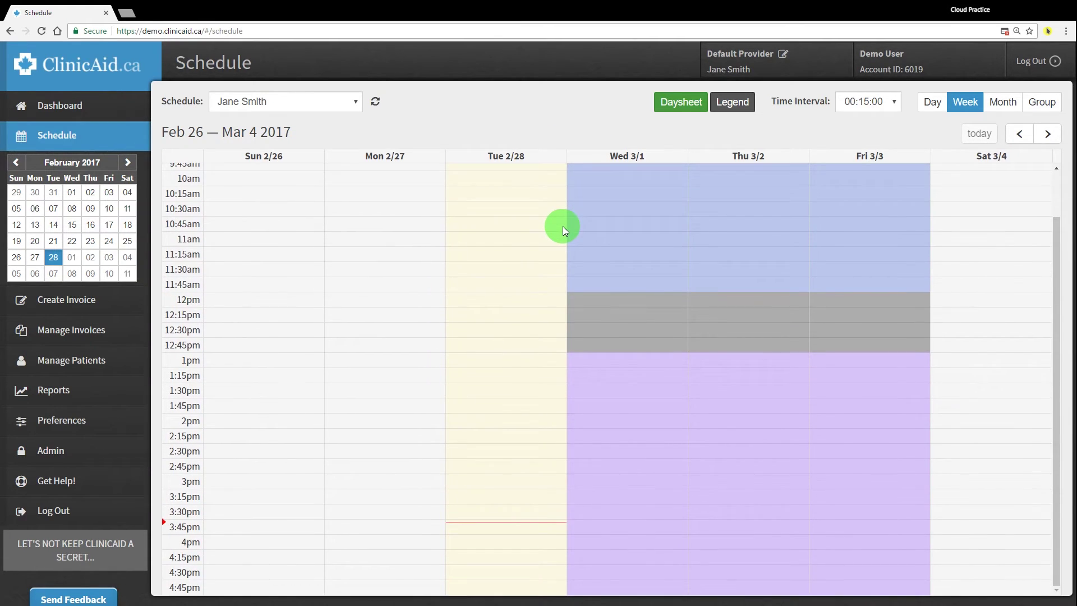
{"action": "scroll", "coordinate": [563, 226], "scroll_direction": "up", "scroll_amount": 1}
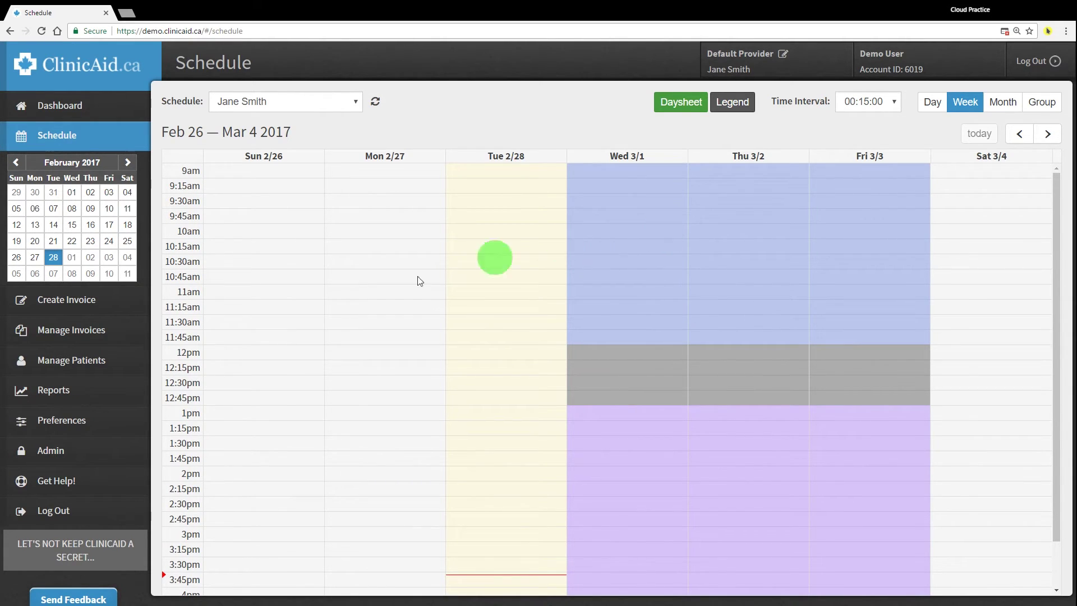
{"action": "left_click", "coordinate": [105, 426]}
{"action": "scroll", "coordinate": [106, 426], "scroll_direction": "down", "scroll_amount": 2}
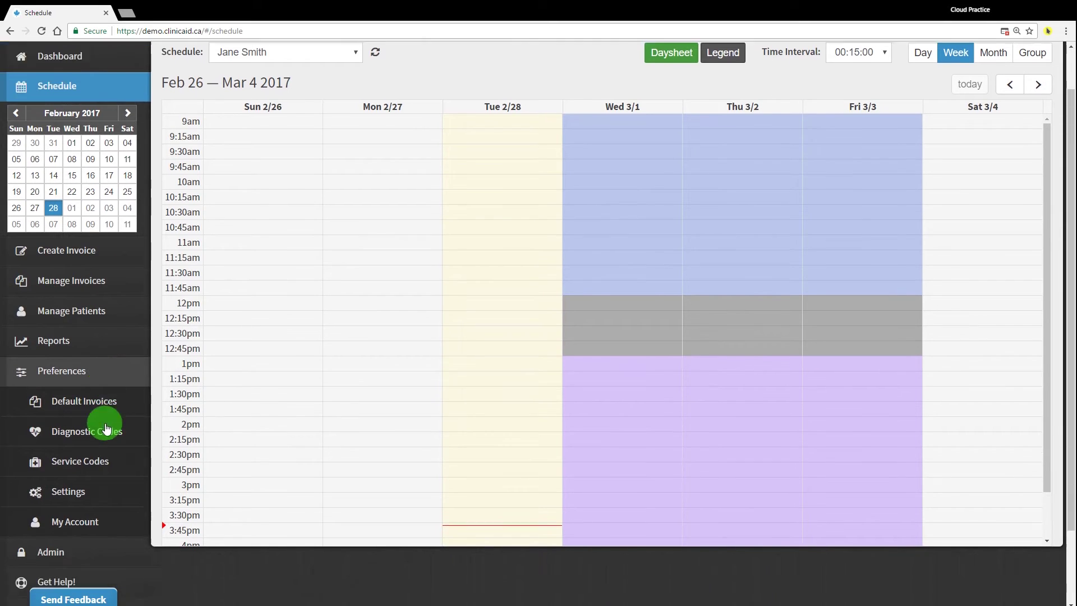
{"action": "left_click", "coordinate": [109, 433]}
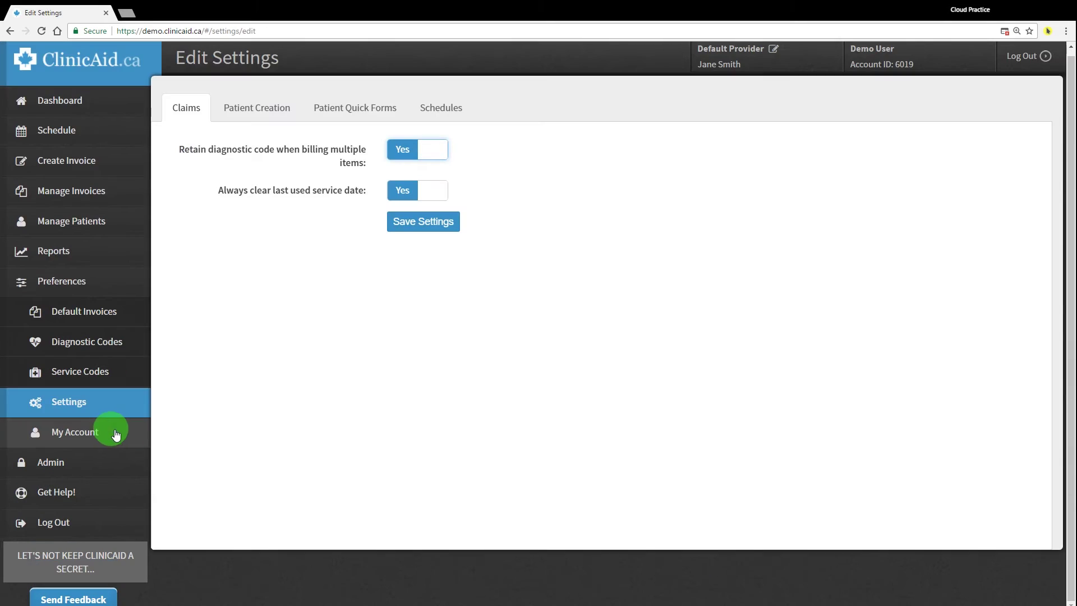
{"action": "left_click", "coordinate": [438, 109]}
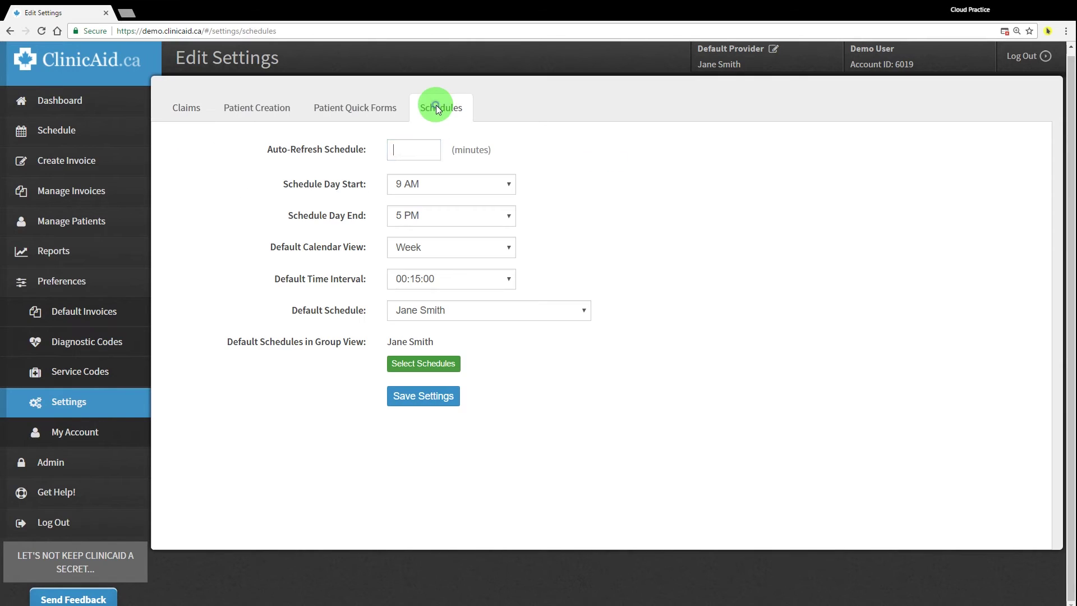
Set Schedule Day End to 7 PM, save the settings, and return to the calendar
{"action": "left_click", "coordinate": [436, 151]}
{"action": "left_click", "coordinate": [435, 214]}
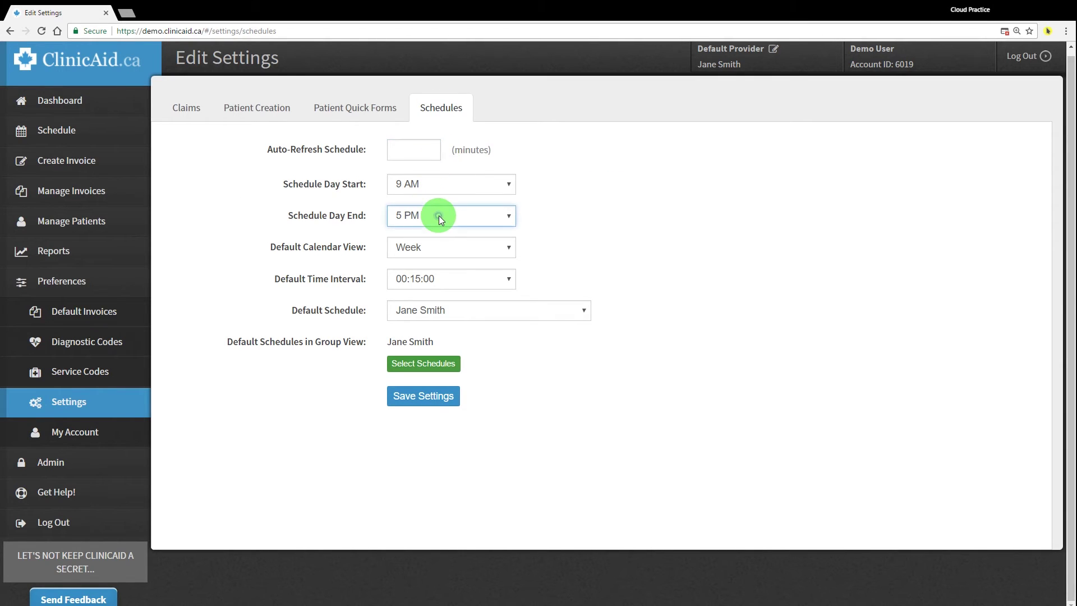
{"action": "left_click", "coordinate": [413, 423]}
{"action": "left_click", "coordinate": [414, 395]}
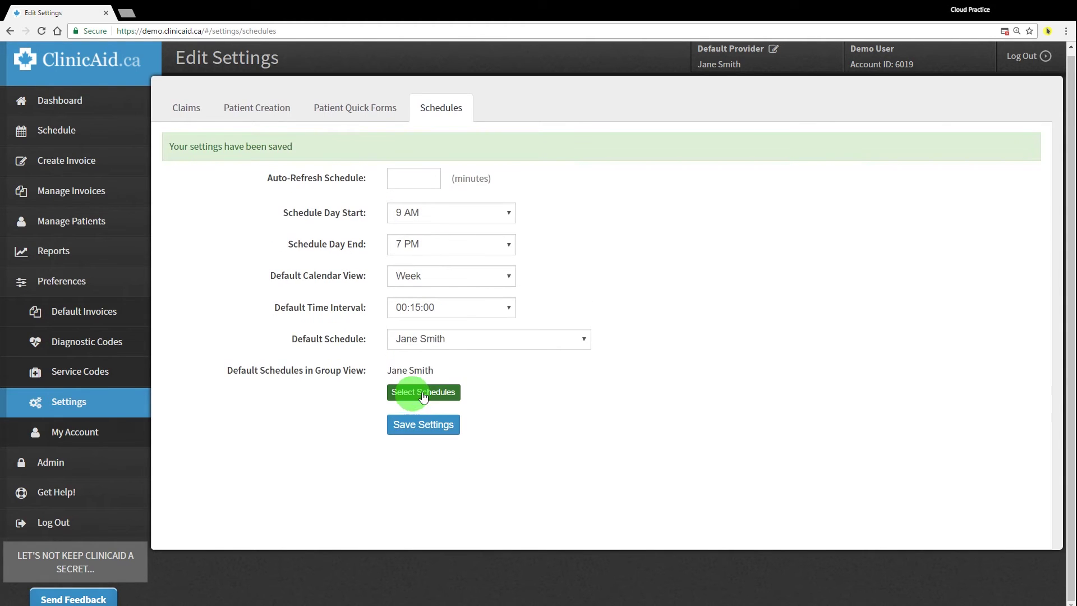
{"action": "left_click", "coordinate": [116, 128]}
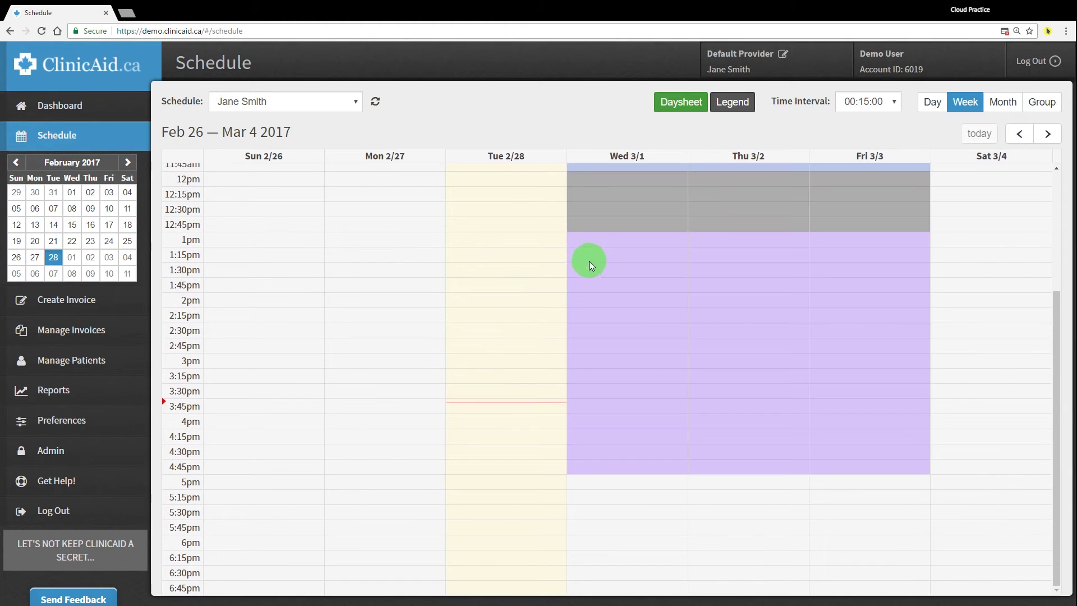
{"action": "scroll", "coordinate": [589, 260], "scroll_direction": "up", "scroll_amount": 3}
Start a Wed 3/1 9:30 AM appointment with reason 'headache' and note '-severe headache'
{"action": "left_click", "coordinate": [607, 206]}
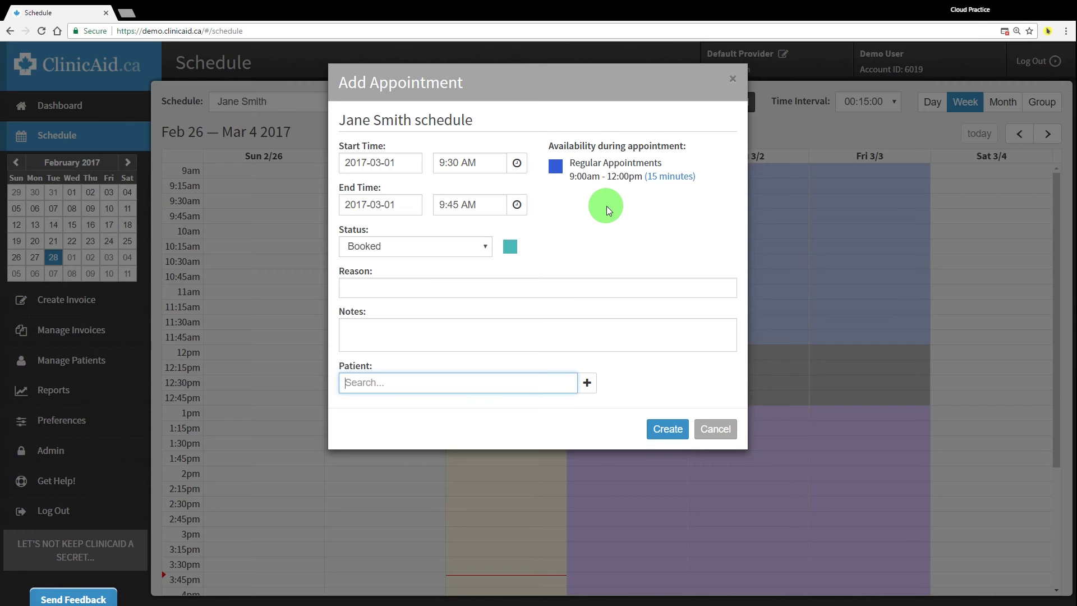
{"action": "left_click", "coordinate": [416, 290]}
{"action": "type", "text": "headache"}
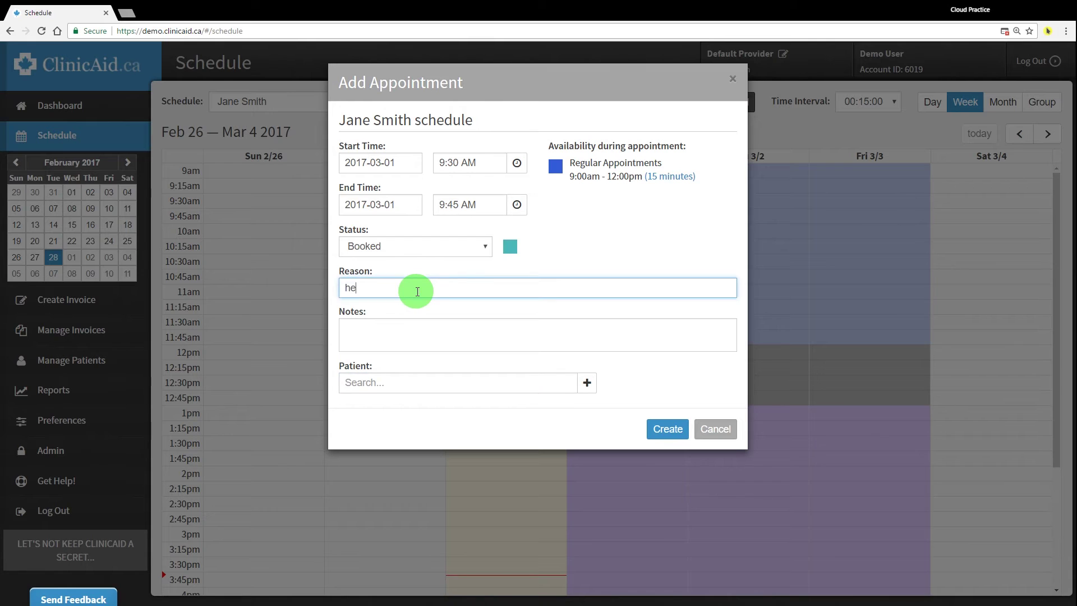
{"action": "left_click", "coordinate": [410, 336]}
{"action": "type", "text": "-sever"}
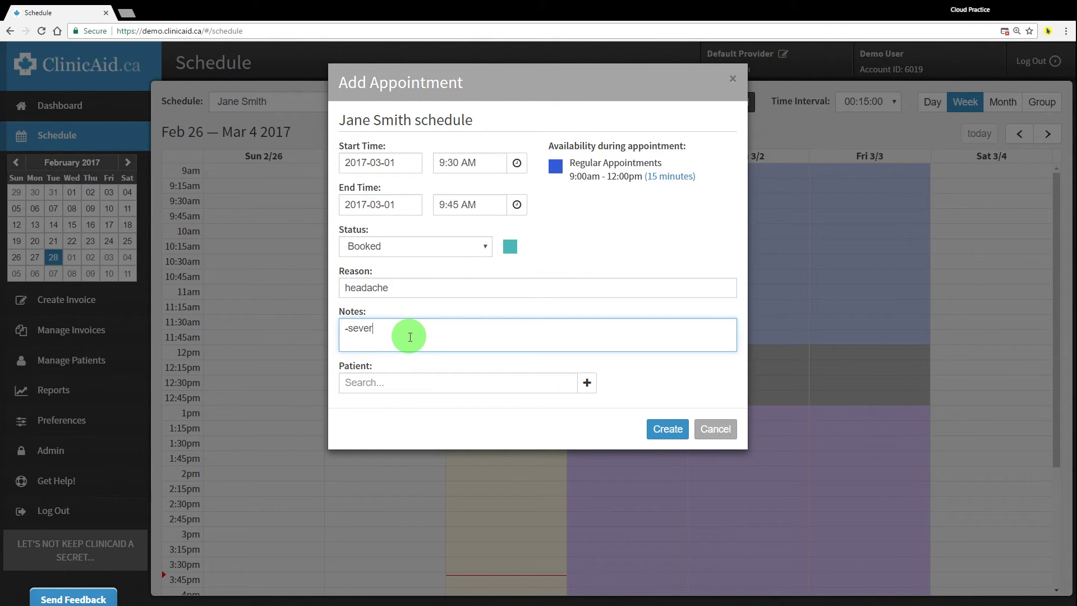
{"action": "type", "text": "e headache"}
Leave the appointment status as Booked and begin searching for the patient
{"action": "left_click", "coordinate": [471, 244]}
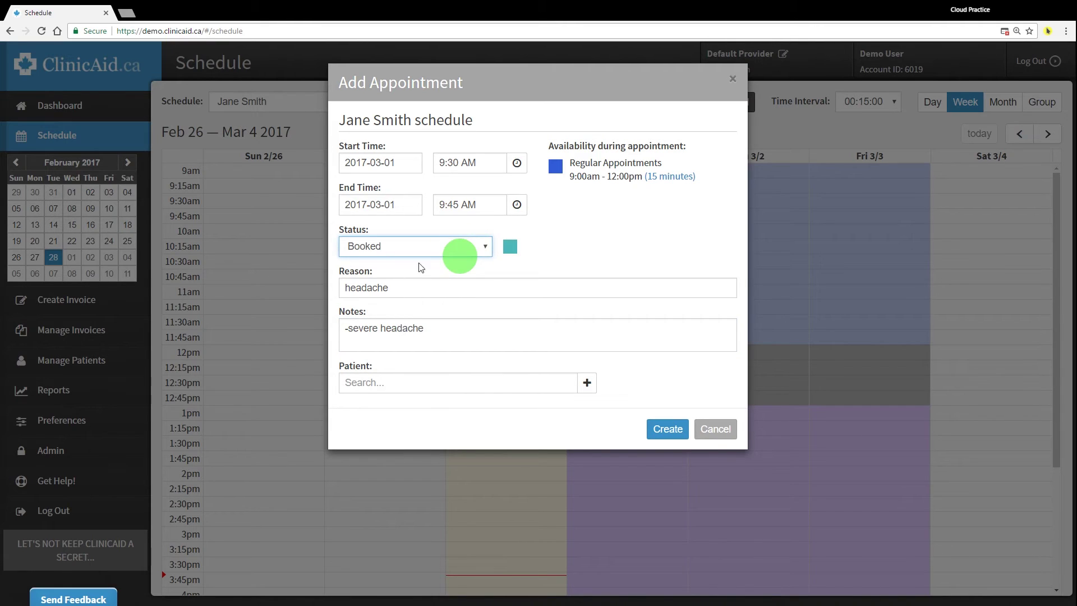
{"action": "left_click", "coordinate": [569, 248]}
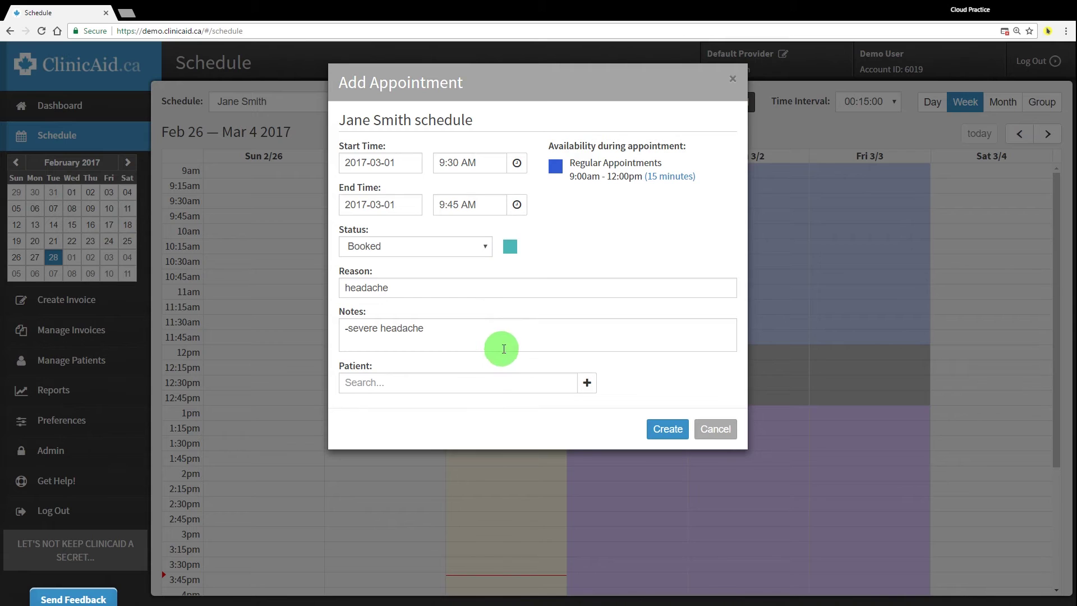
{"action": "left_click", "coordinate": [531, 385]}
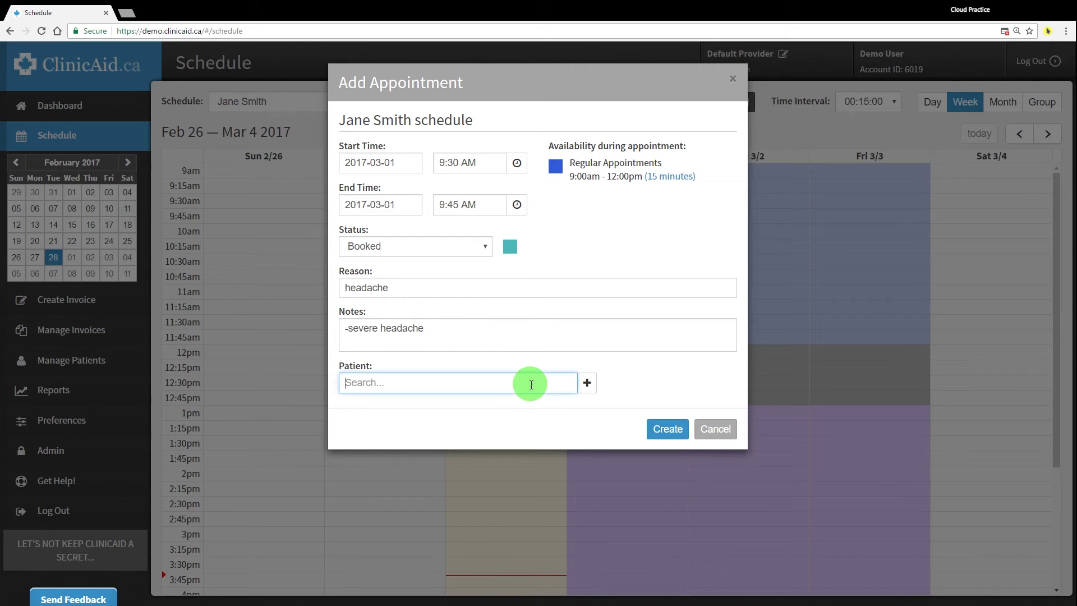
{"action": "type", "text": "pig"}
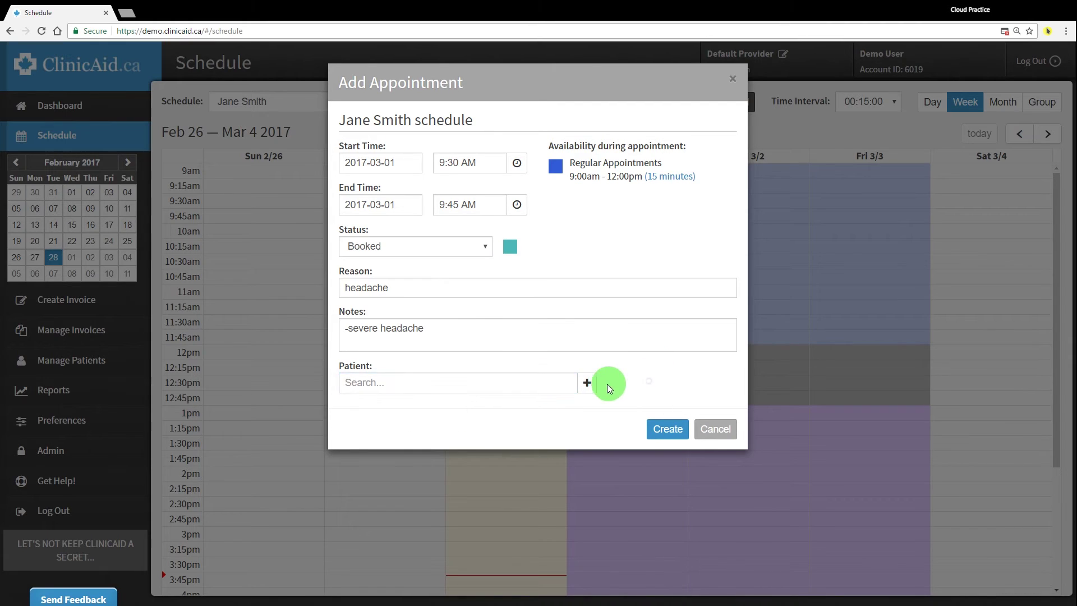
Look at the new-patient form, close it, and pick the matching patient from the search
{"action": "left_click", "coordinate": [587, 384]}
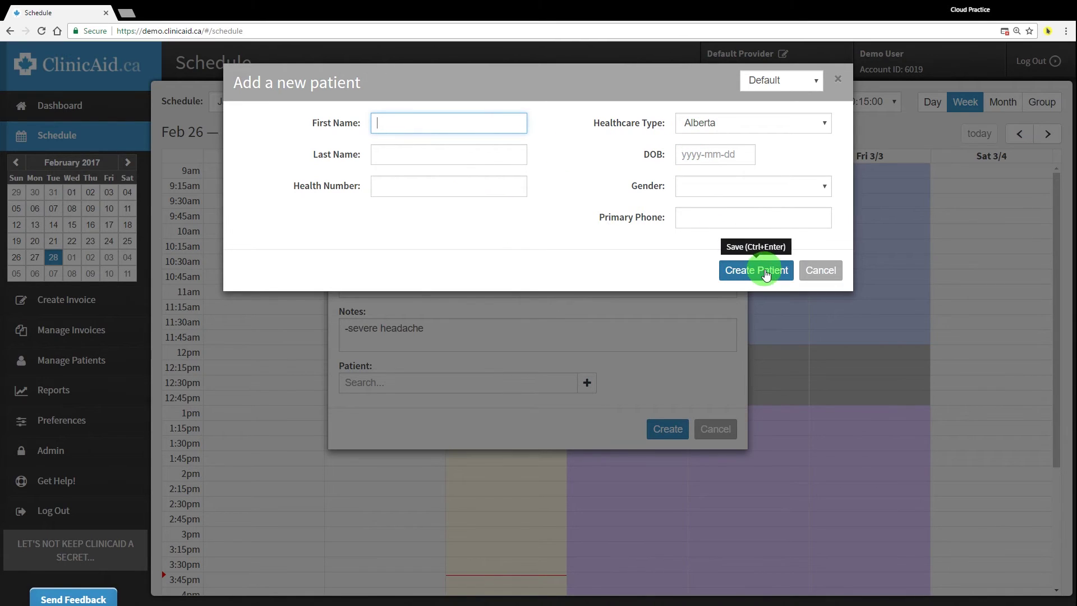
{"action": "left_click", "coordinate": [822, 273]}
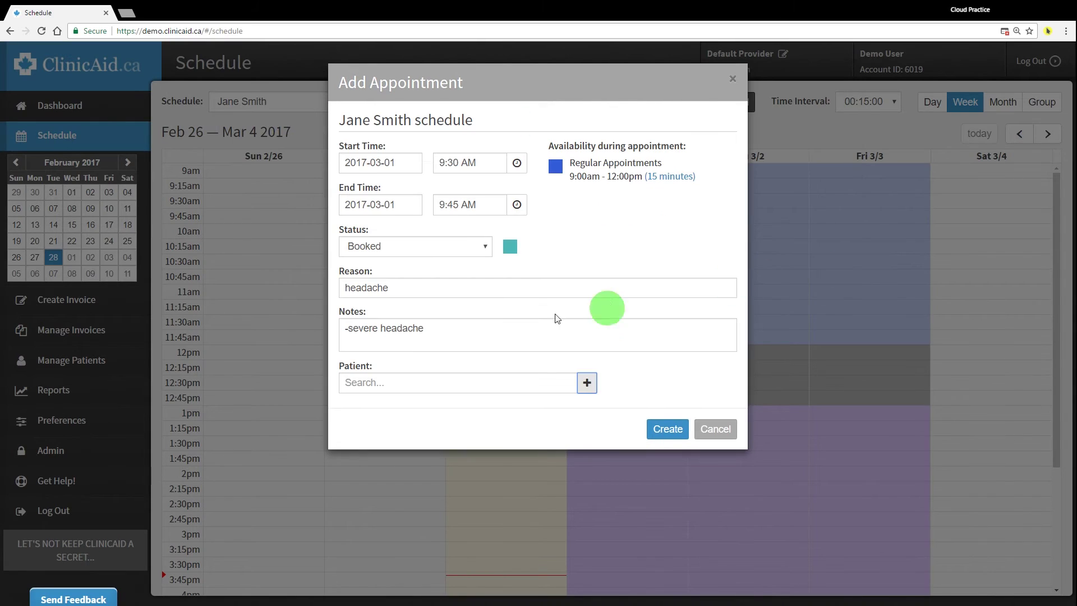
{"action": "left_click", "coordinate": [469, 386]}
{"action": "type", "text": "pi"}
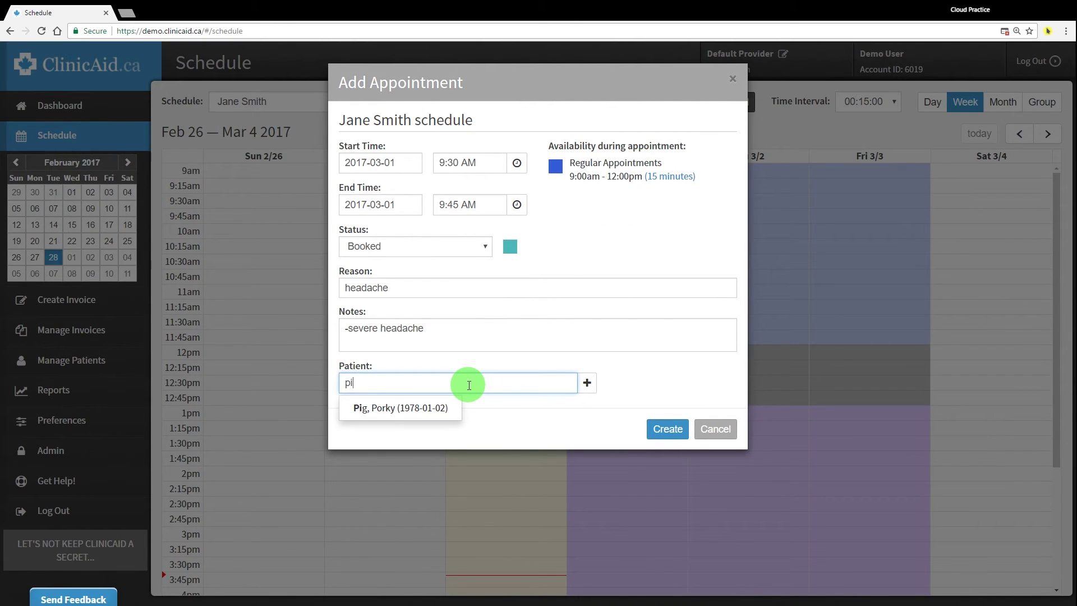
{"action": "left_click", "coordinate": [432, 409]}
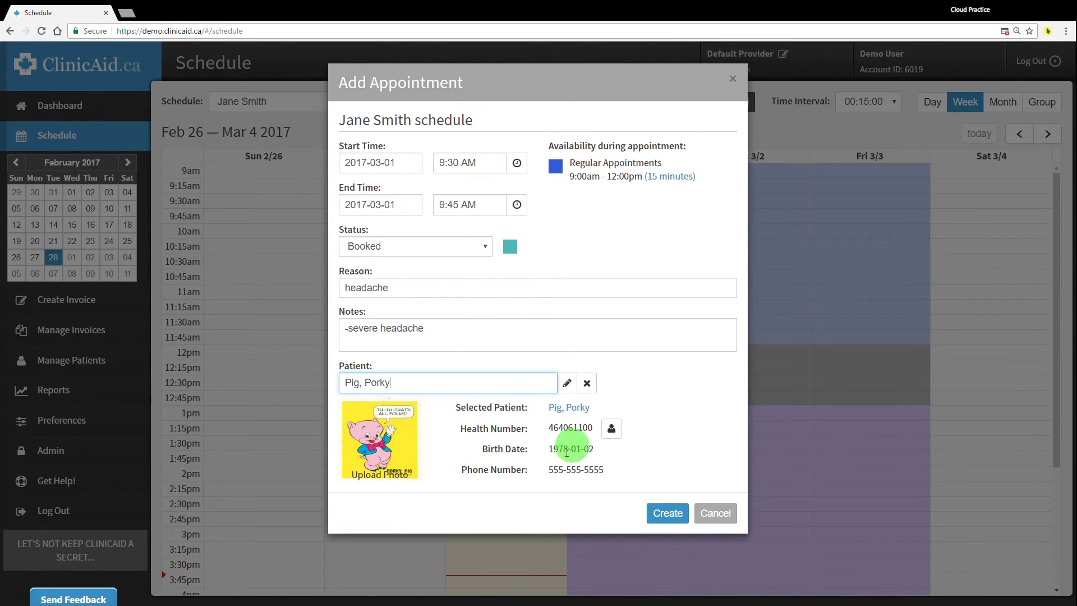
Review the chosen patient's details, cancel, then clear and re-select the same patient
{"action": "left_click", "coordinate": [566, 384]}
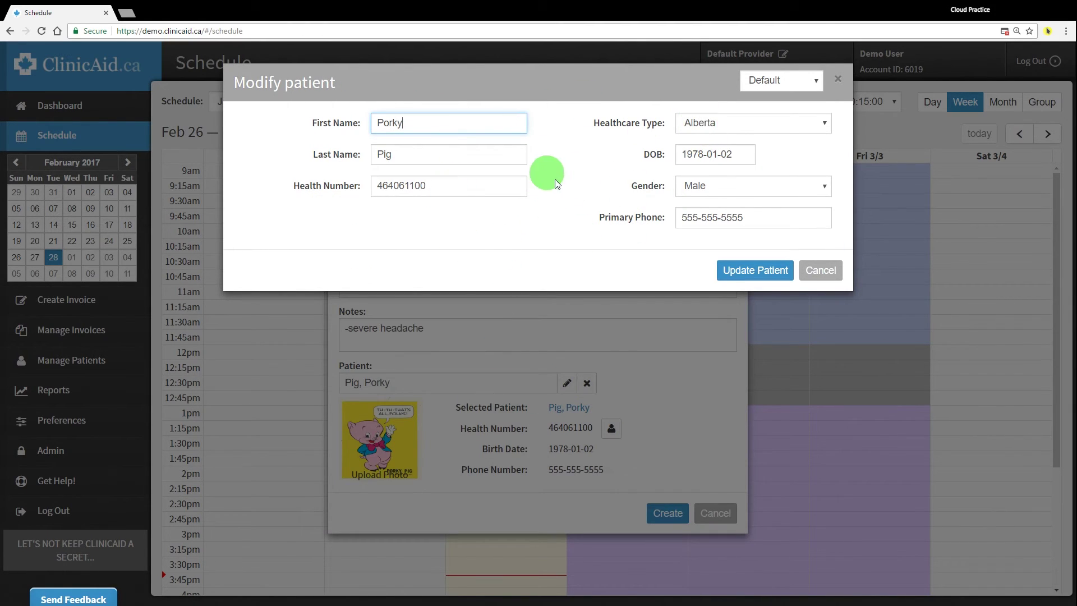
{"action": "left_click", "coordinate": [818, 270]}
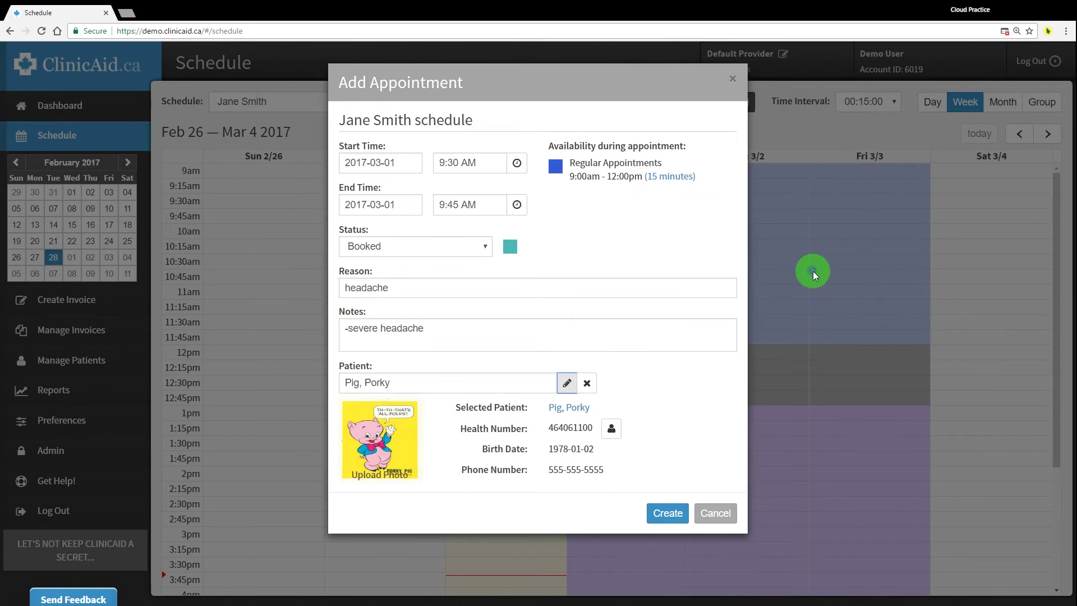
{"action": "left_click", "coordinate": [587, 383]}
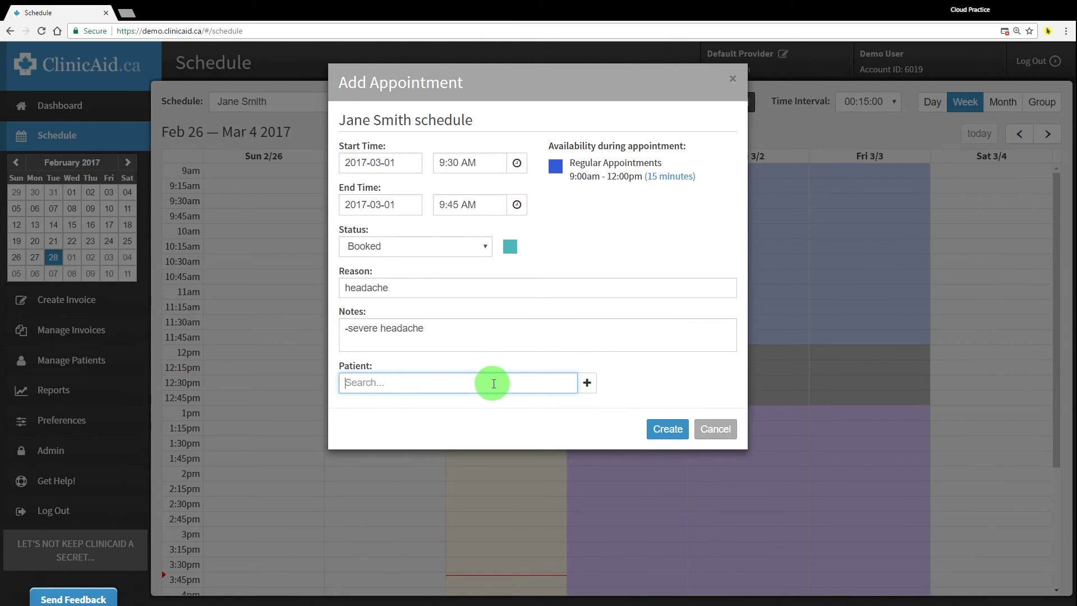
{"action": "type", "text": "pi"}
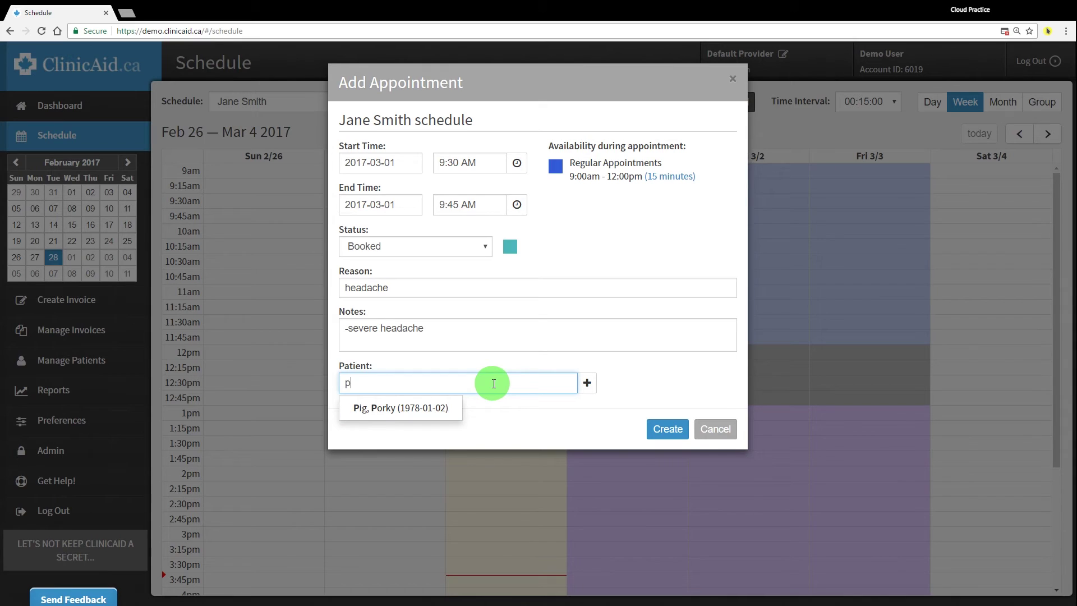
{"action": "left_click", "coordinate": [425, 406]}
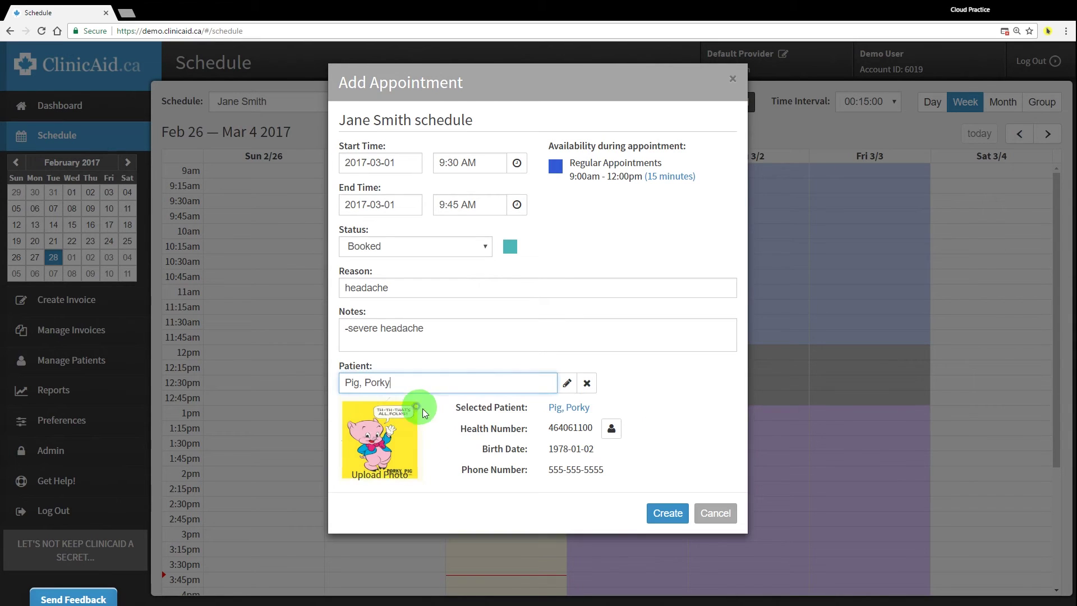
Create the 9:30–9:45 headache appointment on 3/1 and open it with Modify & Bill
{"action": "left_click", "coordinate": [667, 512]}
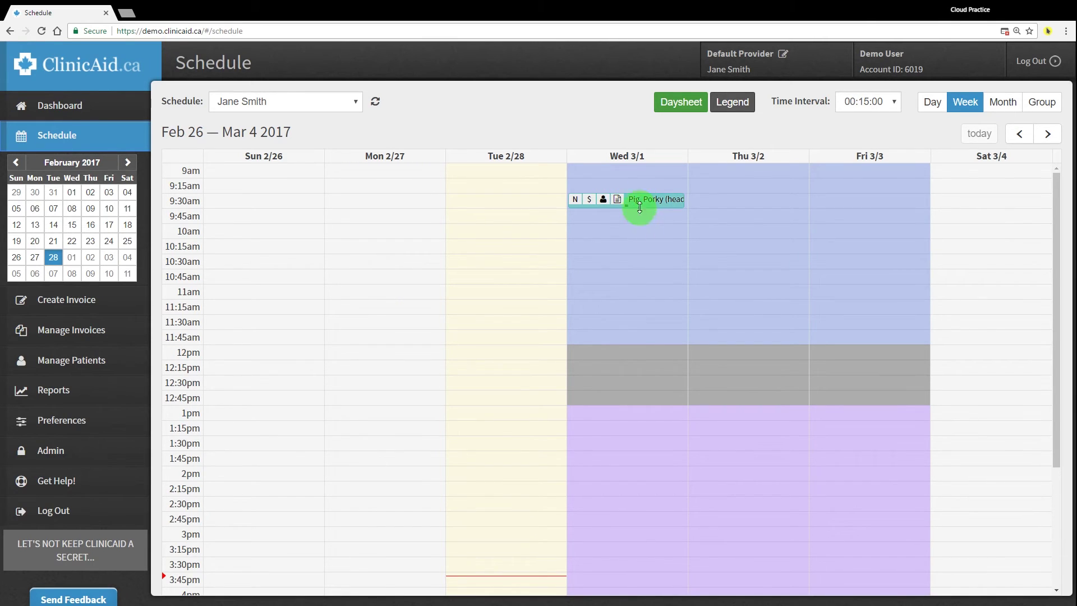
{"action": "mouse_move", "coordinate": [627, 208]}
{"action": "left_mouse_down"}
{"action": "mouse_move", "coordinate": [624, 252]}
{"action": "mouse_move", "coordinate": [631, 212]}
{"action": "left_mouse_up"}
{"action": "mouse_move", "coordinate": [632, 212]}
{"action": "left_mouse_down"}
{"action": "mouse_move", "coordinate": [629, 203]}
{"action": "mouse_move", "coordinate": [620, 300]}
{"action": "mouse_move", "coordinate": [629, 207]}
{"action": "left_mouse_up"}
{"action": "left_click", "coordinate": [643, 199]}
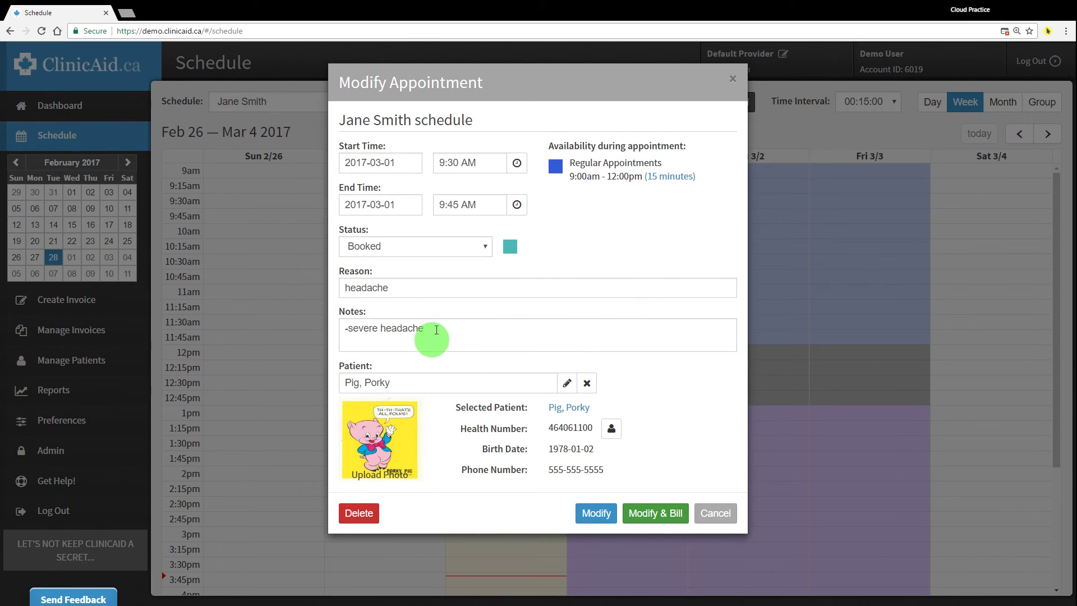
{"action": "left_click", "coordinate": [648, 514]}
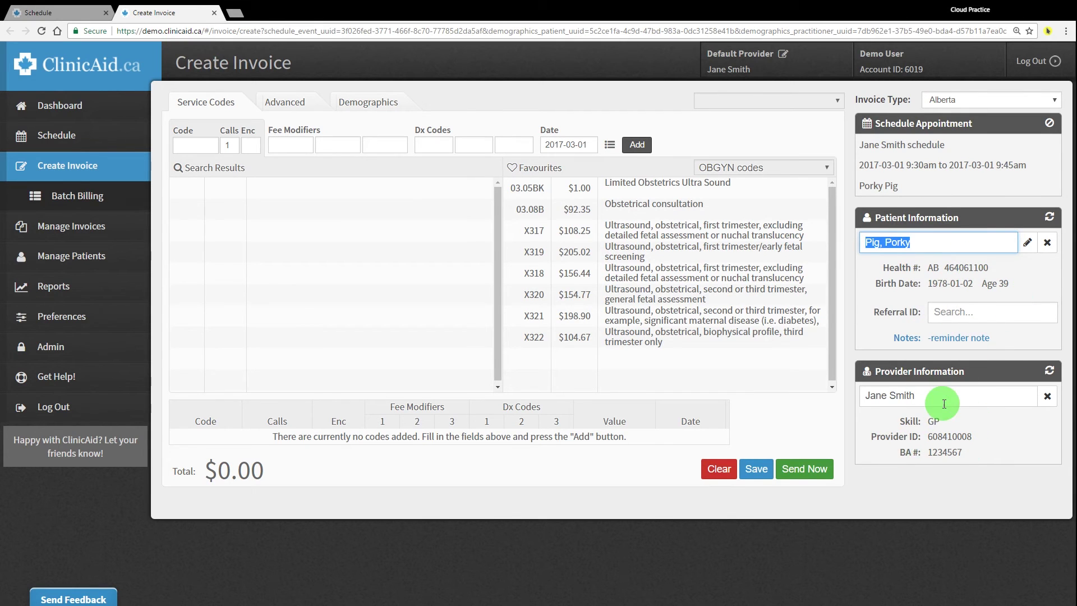
Start a second Wed 3/1 9:30 appointment with reason 'cold' and note '-sniffles'
{"action": "left_click", "coordinate": [213, 12]}
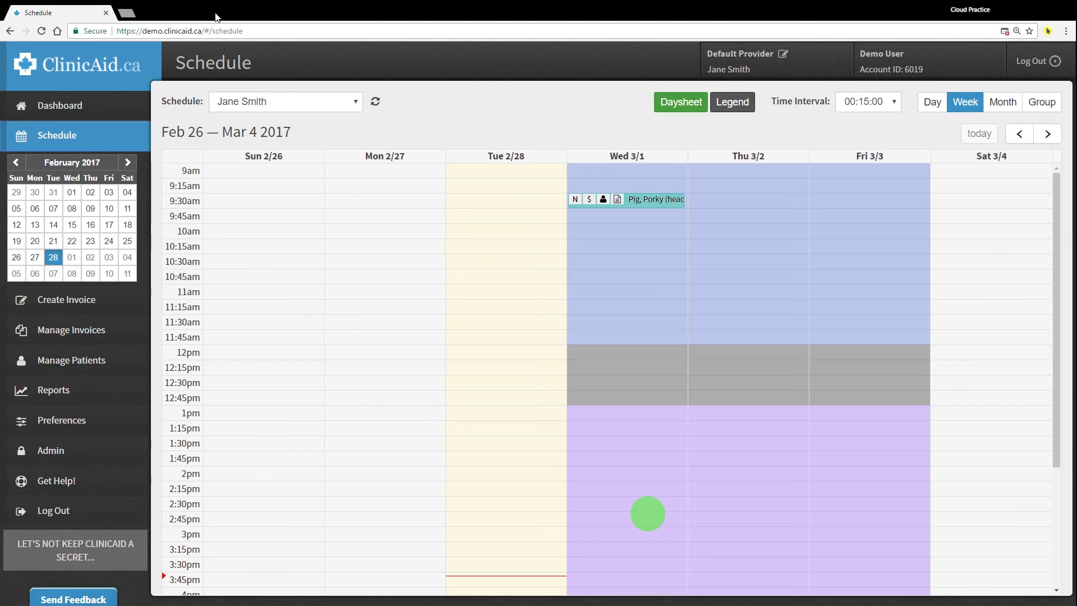
{"action": "left_click", "coordinate": [685, 202]}
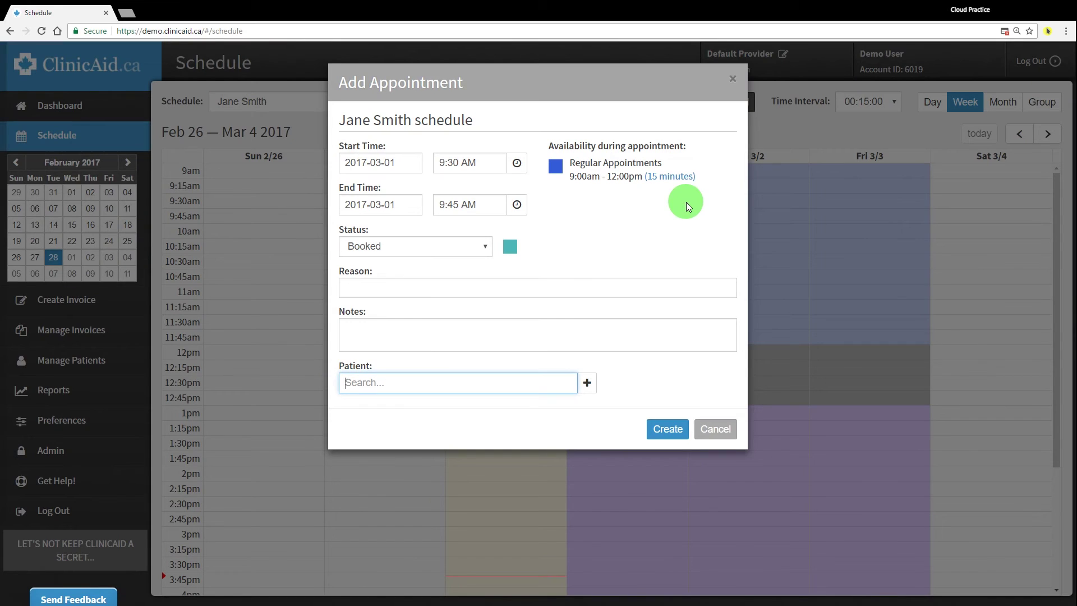
{"action": "left_click", "coordinate": [411, 288]}
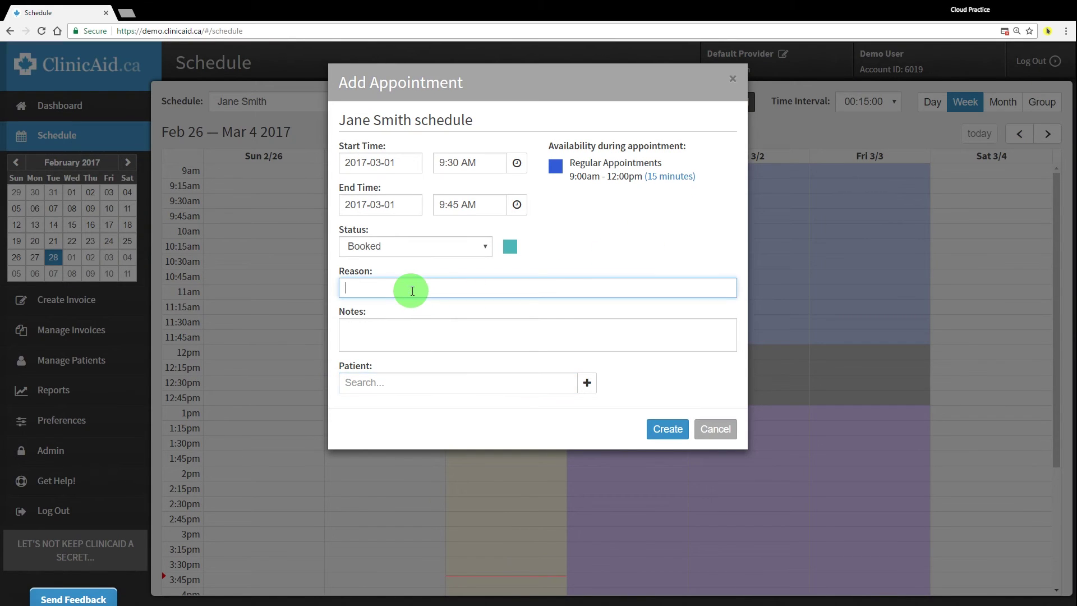
{"action": "type", "text": "cold"}
{"action": "left_click", "coordinate": [396, 349]}
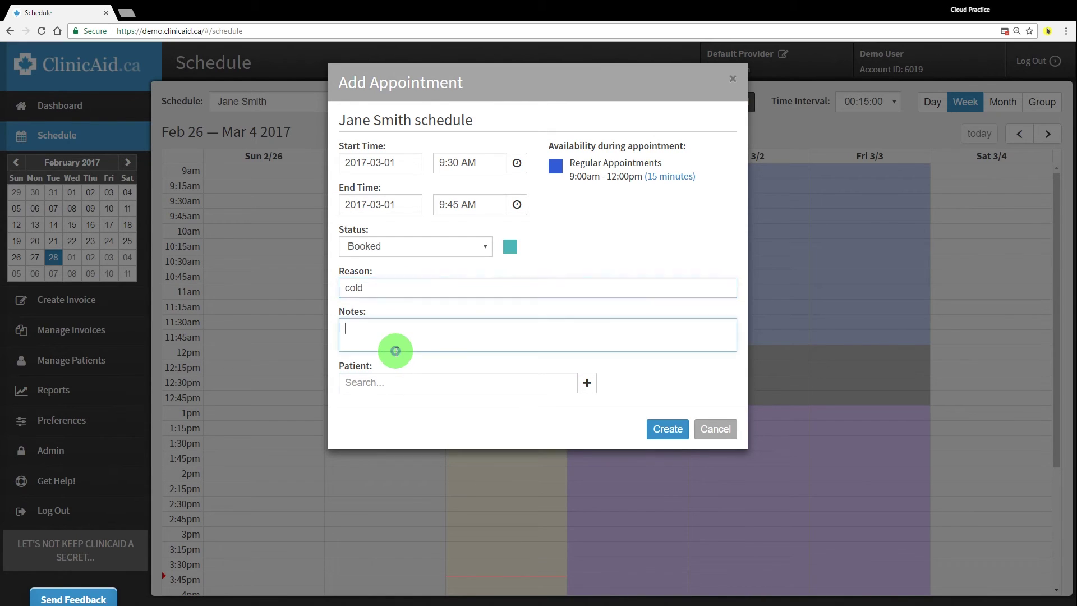
{"action": "type", "text": "-sniffles"}
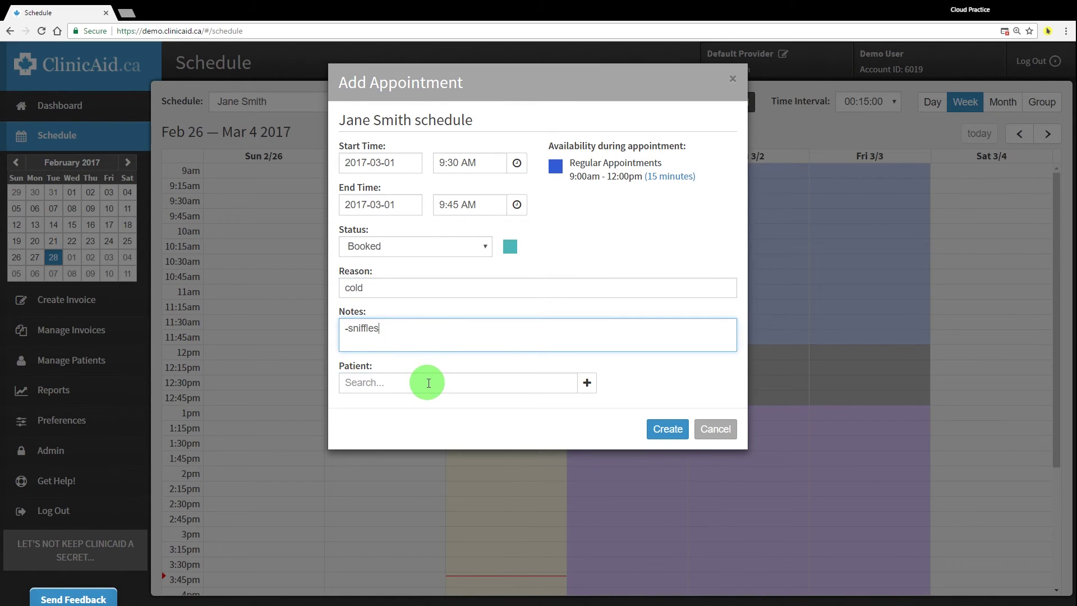
Choose the patient from the search suggestions and create the cold appointment
{"action": "left_click", "coordinate": [426, 382]}
{"action": "type", "text": "daff"}
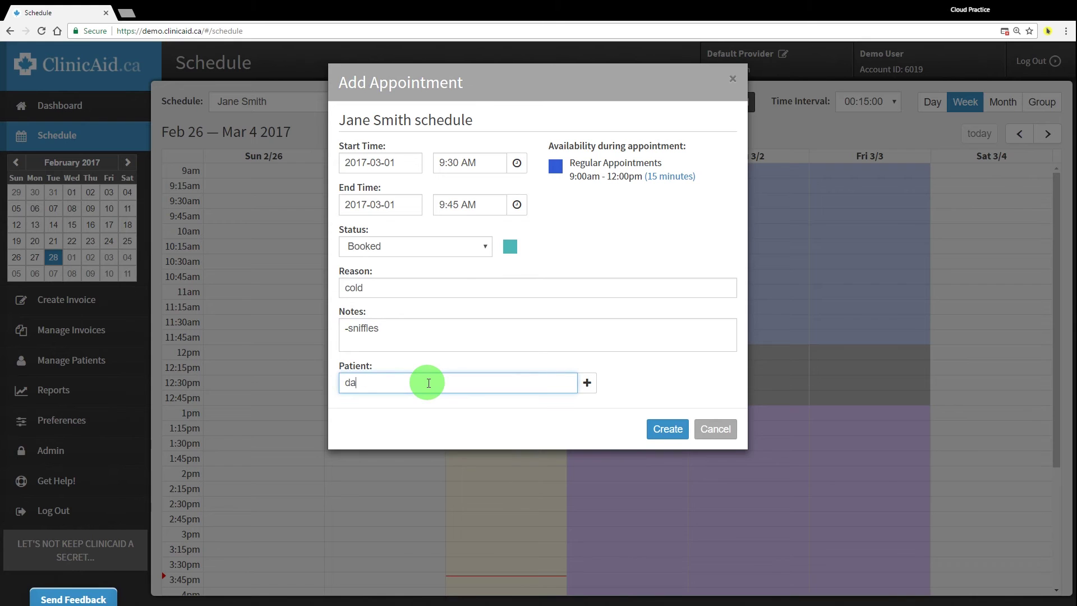
{"action": "left_click", "coordinate": [413, 408]}
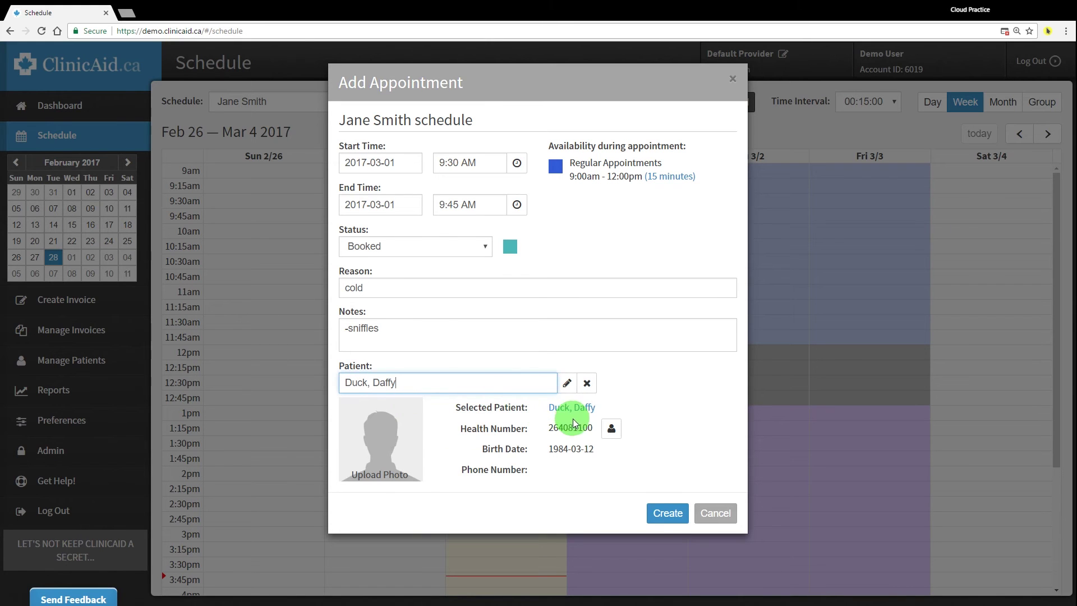
{"action": "left_click", "coordinate": [662, 519]}
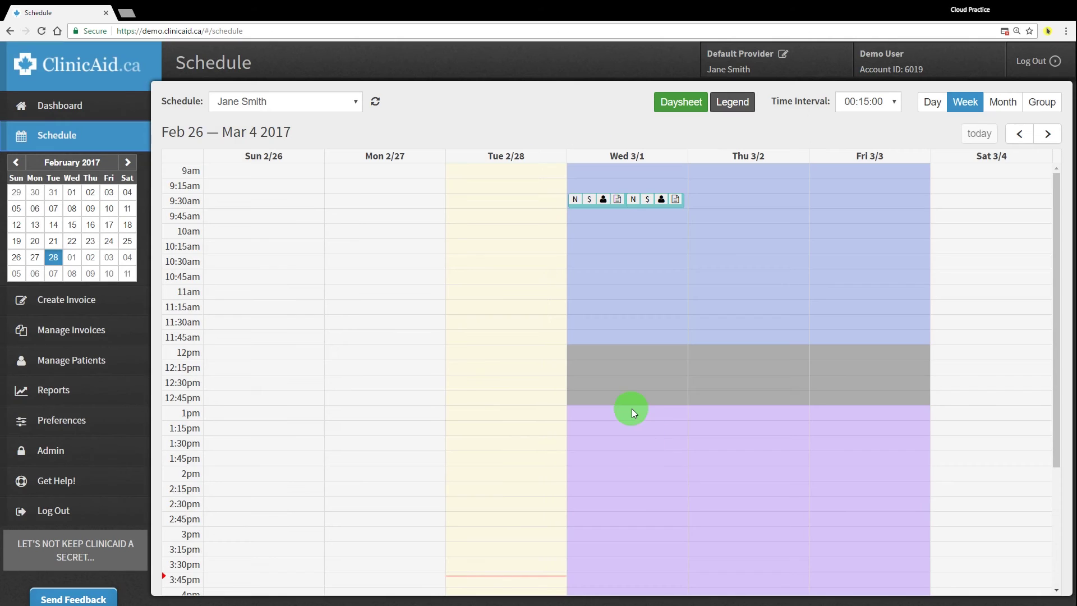
Advance the cold appointment's status through P to a red C
{"action": "left_click", "coordinate": [576, 202]}
{"action": "left_click", "coordinate": [575, 201]}
{"action": "left_click", "coordinate": [573, 200]}
Check the appointment's invoice, patient record and chart note, then show the single-day view
{"action": "left_click", "coordinate": [589, 200]}
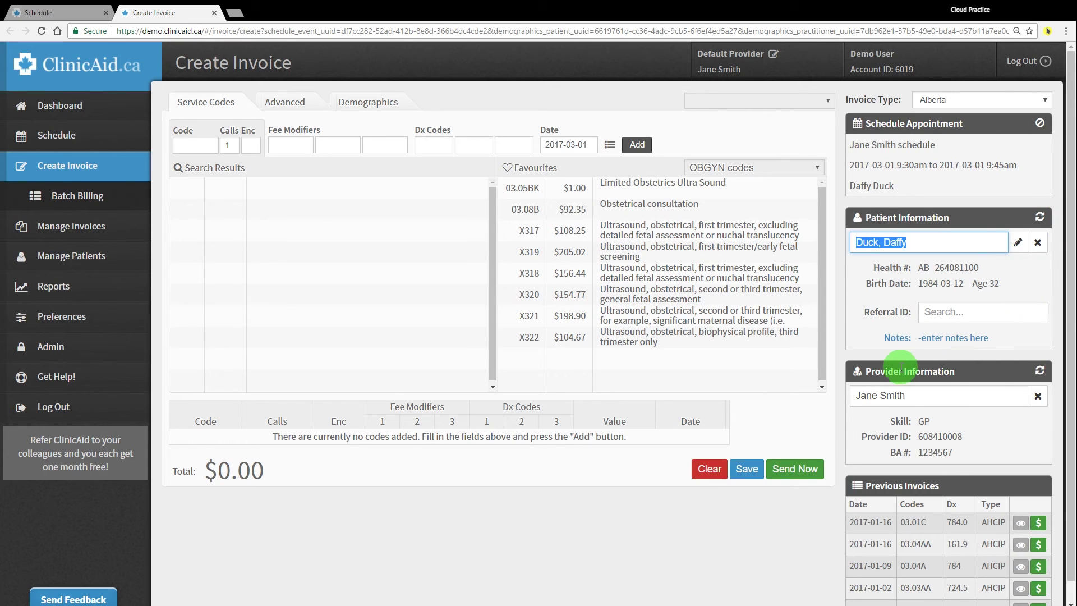
{"action": "left_click", "coordinate": [213, 12]}
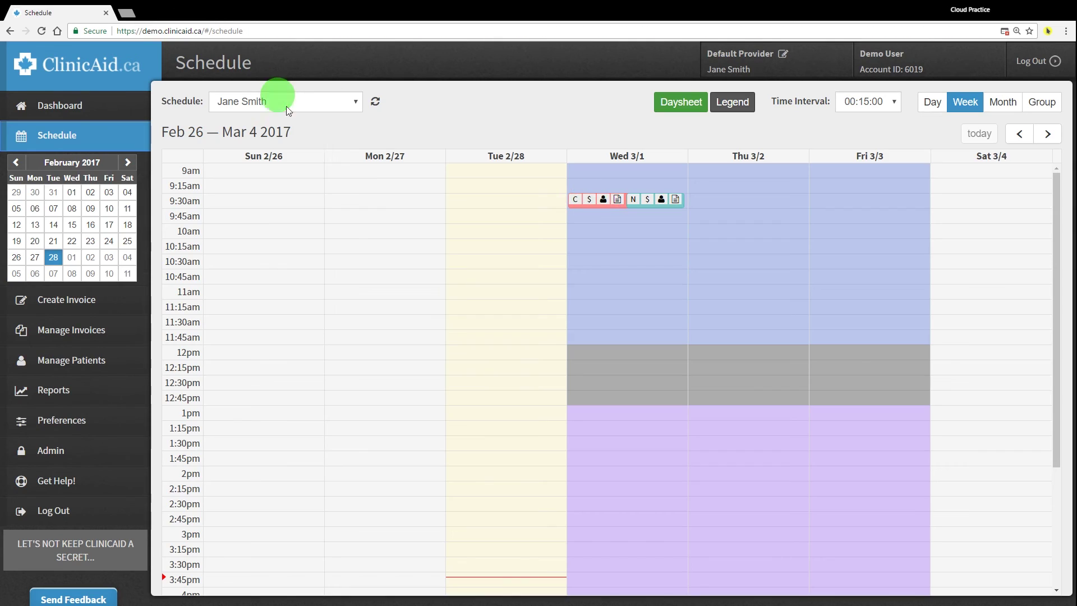
{"action": "left_click", "coordinate": [603, 199]}
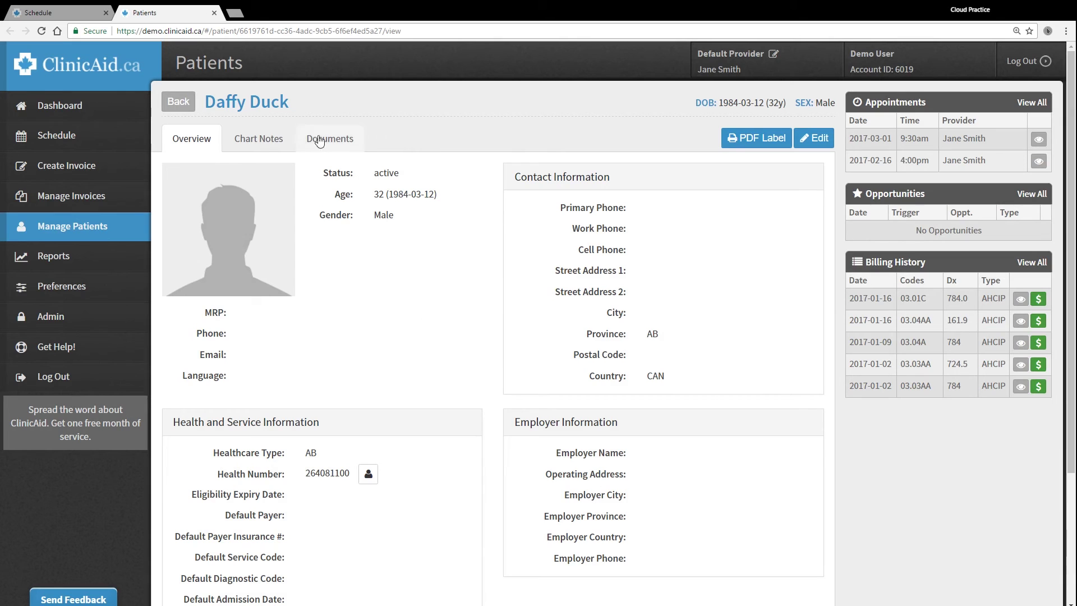
{"action": "left_click", "coordinate": [213, 12]}
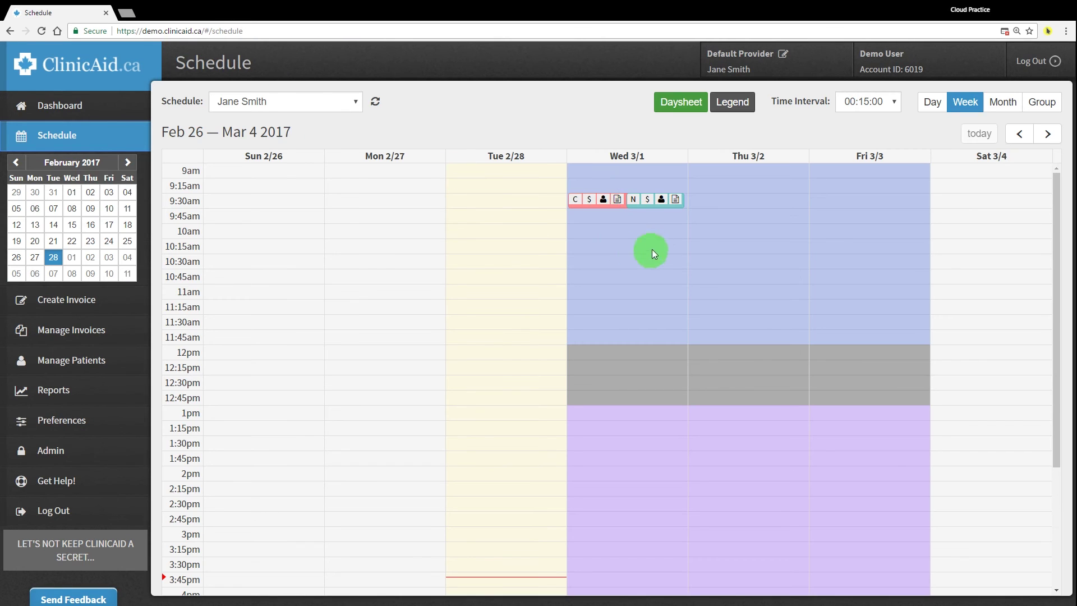
{"action": "left_click", "coordinate": [617, 200]}
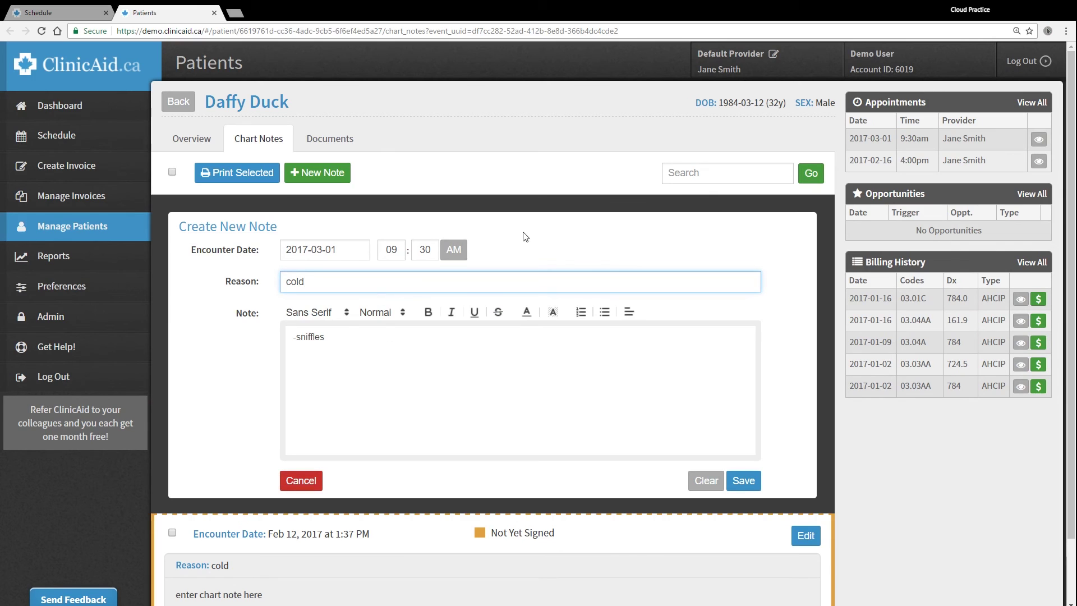
{"action": "left_click", "coordinate": [214, 14]}
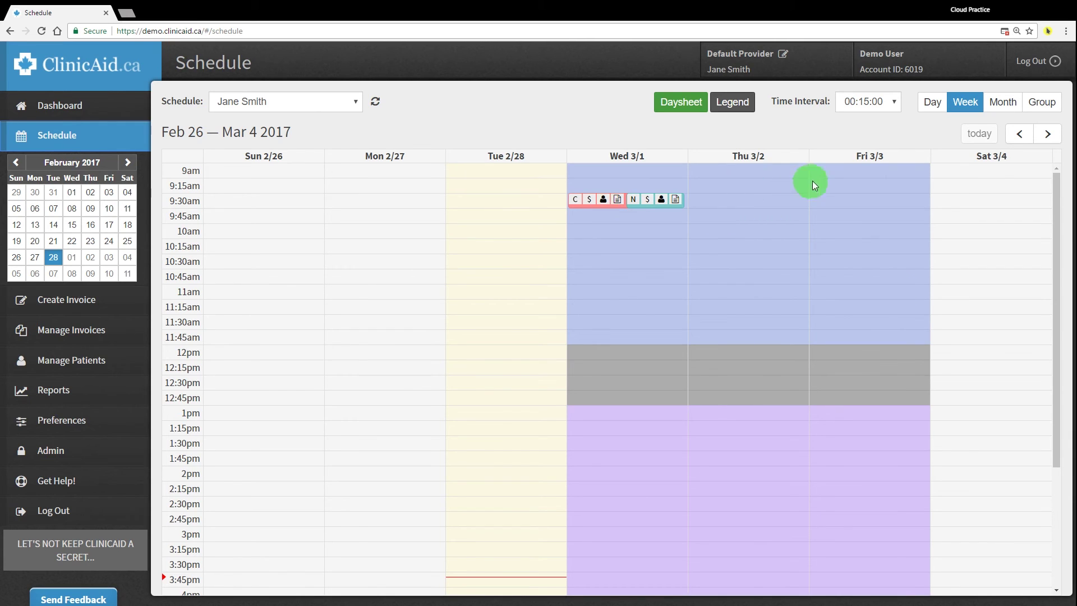
{"action": "left_click", "coordinate": [933, 102]}
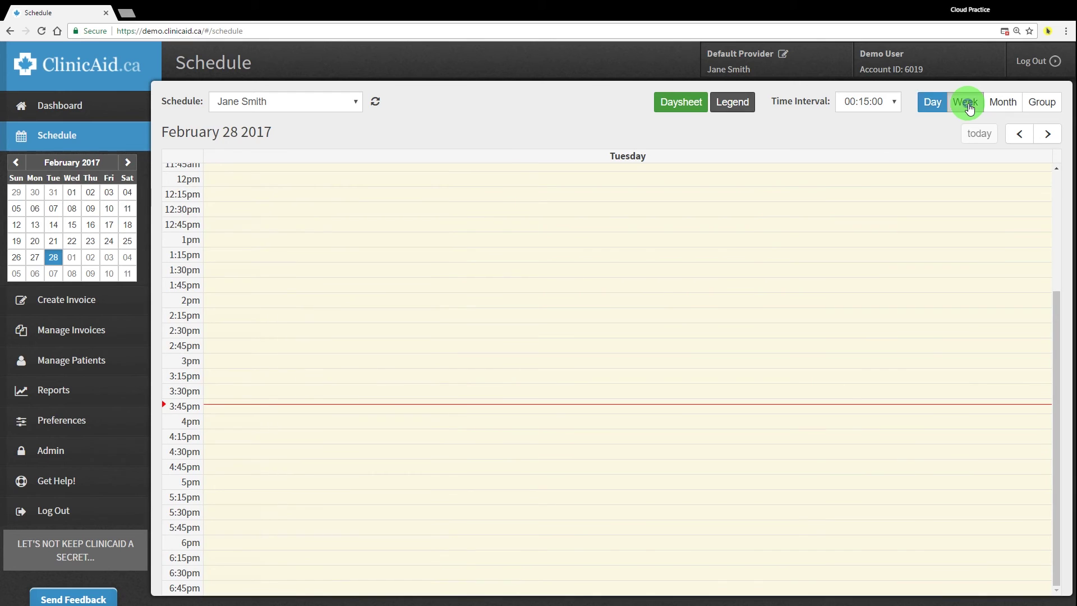
Cycle through Week, Month, Group and Day views, ending on the March 2017 month calendar
{"action": "left_click", "coordinate": [966, 103]}
{"action": "left_click", "coordinate": [1003, 103]}
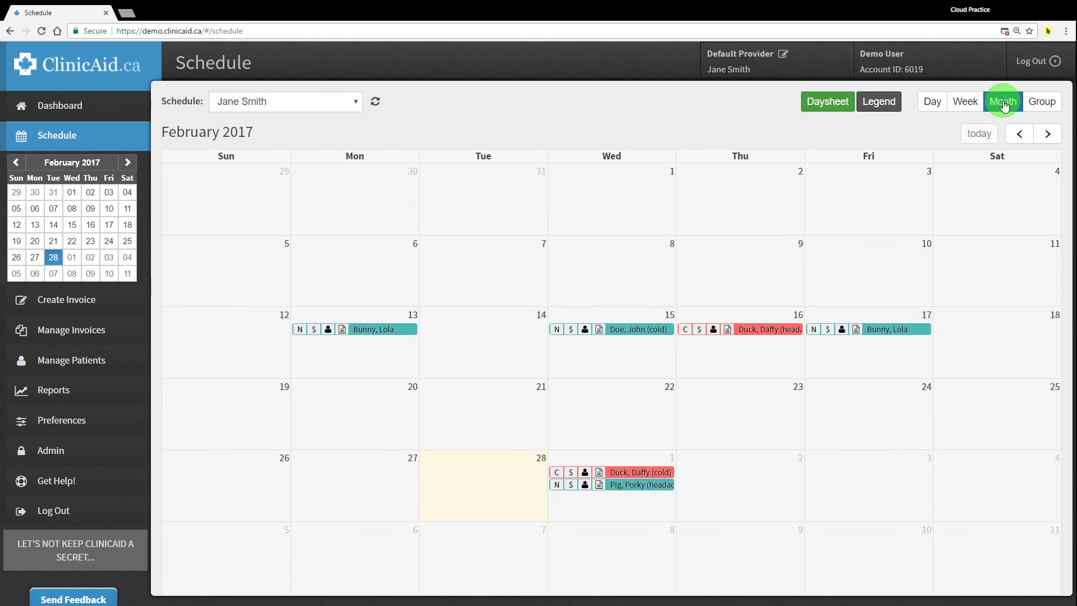
{"action": "left_click", "coordinate": [1042, 104]}
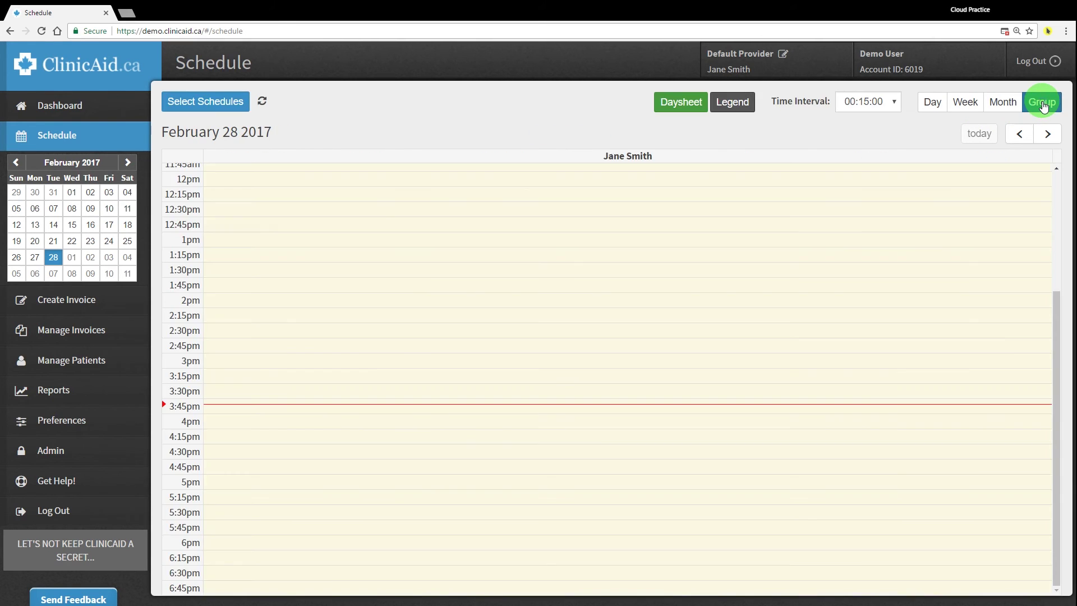
{"action": "left_click", "coordinate": [942, 106]}
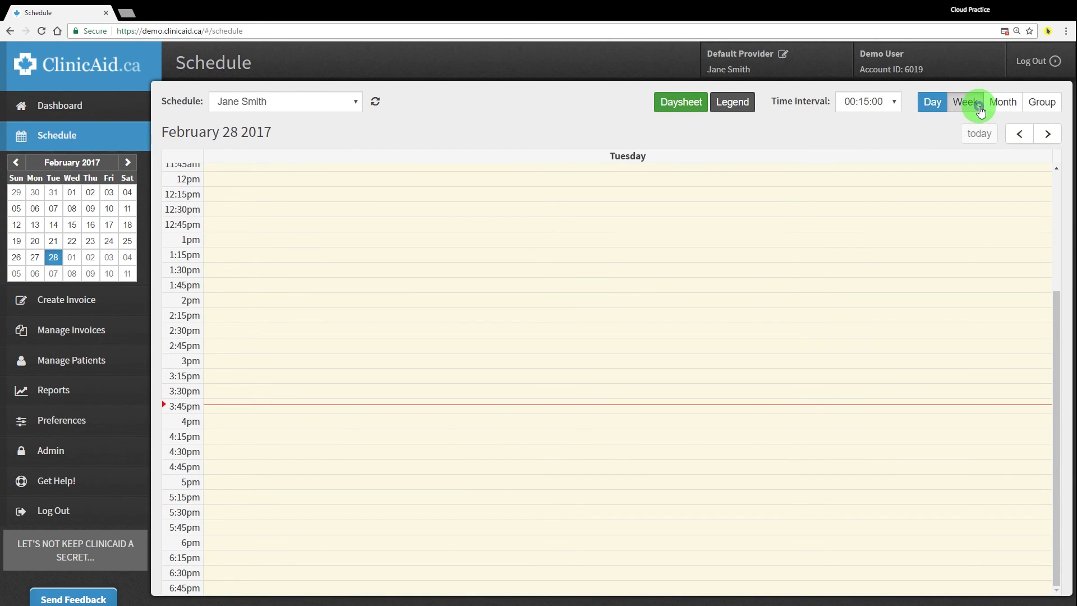
{"action": "left_click", "coordinate": [976, 105]}
{"action": "left_click", "coordinate": [1002, 102]}
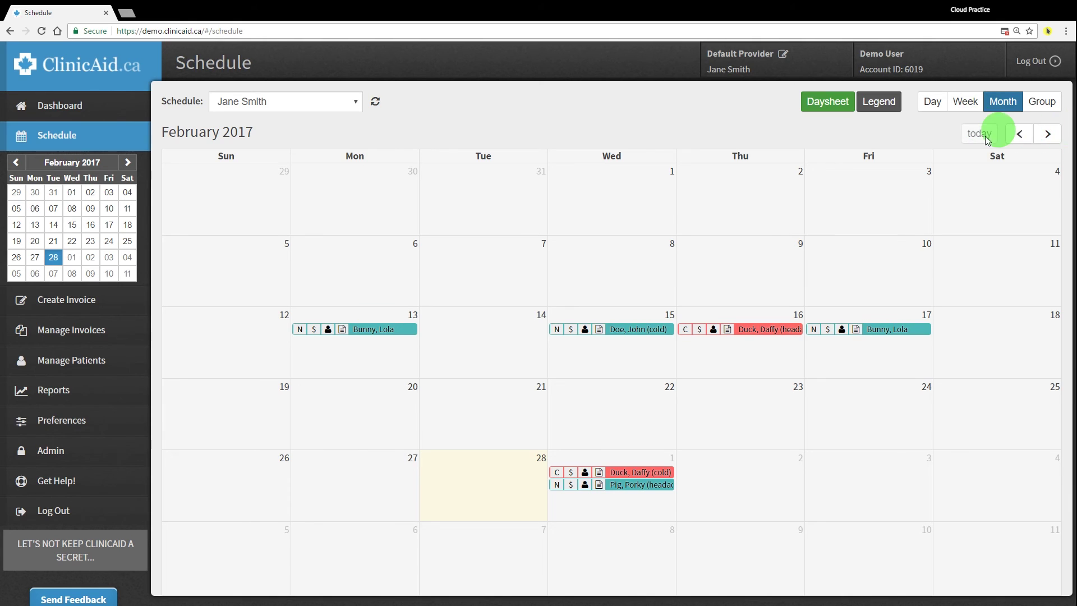
{"action": "left_click", "coordinate": [1046, 138]}
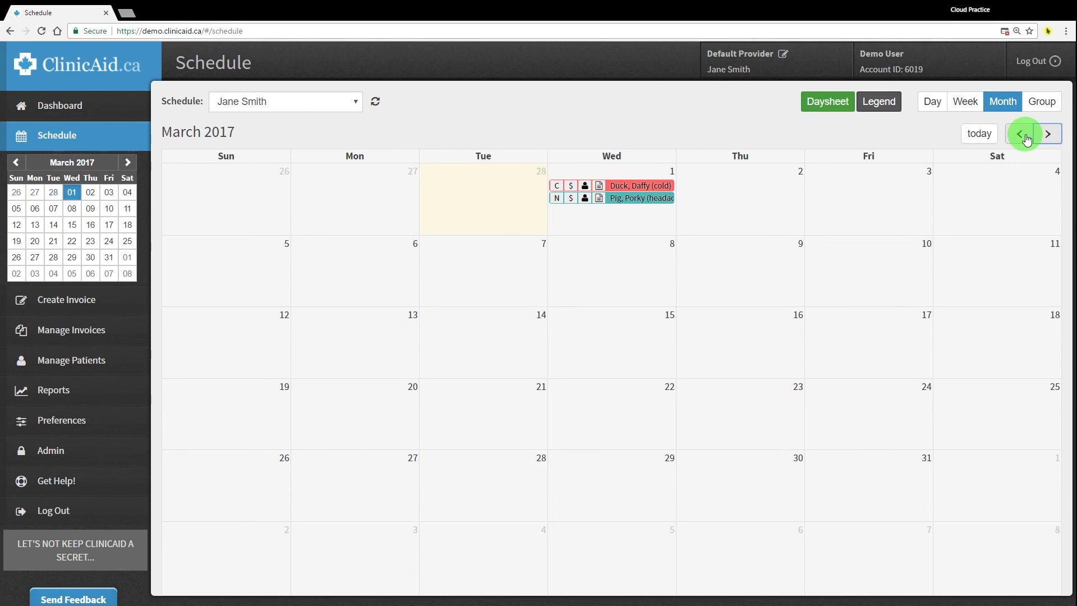
Switch to week view, step forward from Mar 5–11 week by week, then jump back
{"action": "left_click", "coordinate": [1024, 135]}
{"action": "left_click", "coordinate": [965, 101]}
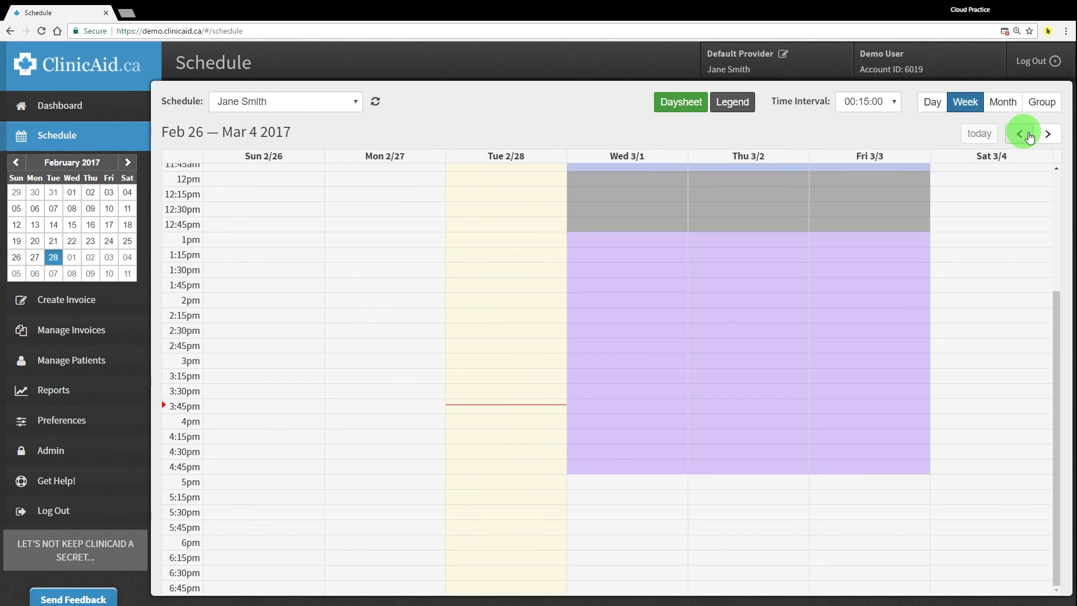
{"action": "left_click", "coordinate": [1045, 134]}
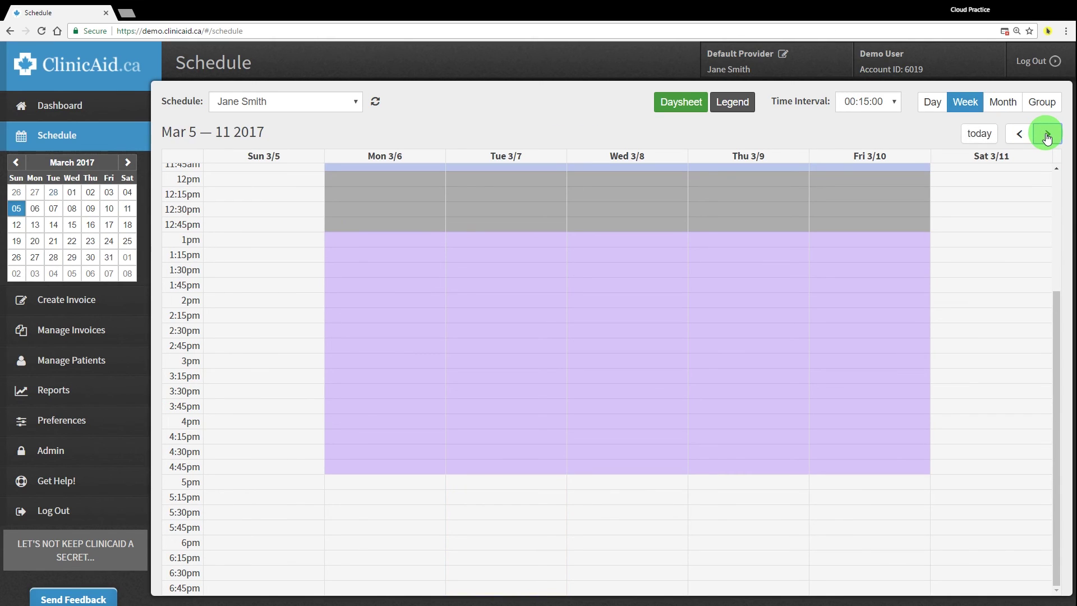
{"action": "left_click", "coordinate": [1047, 137]}
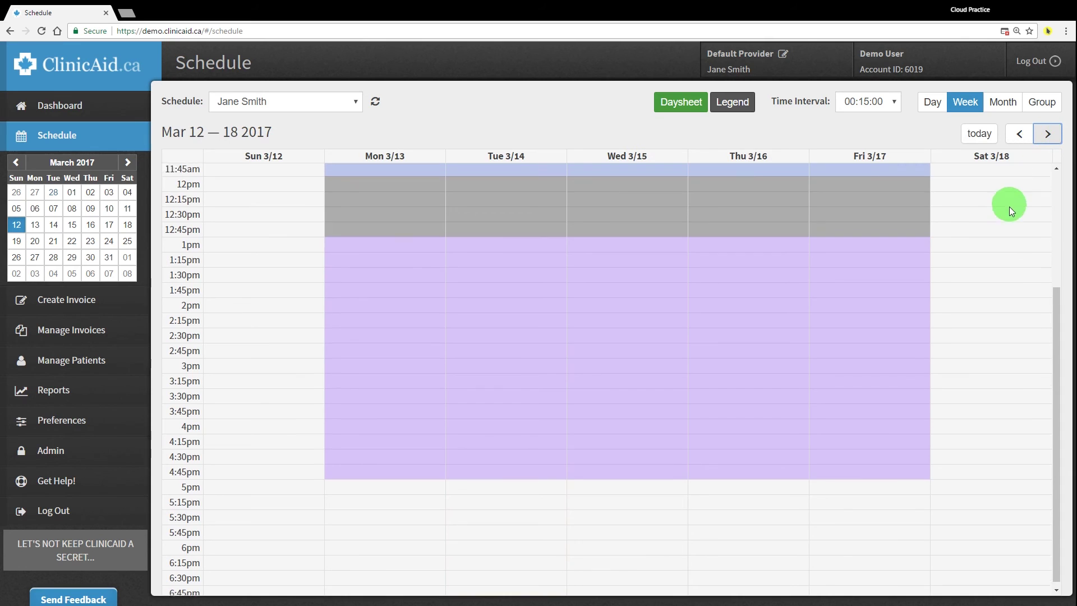
{"action": "left_click", "coordinate": [1046, 137]}
{"action": "left_click", "coordinate": [977, 135]}
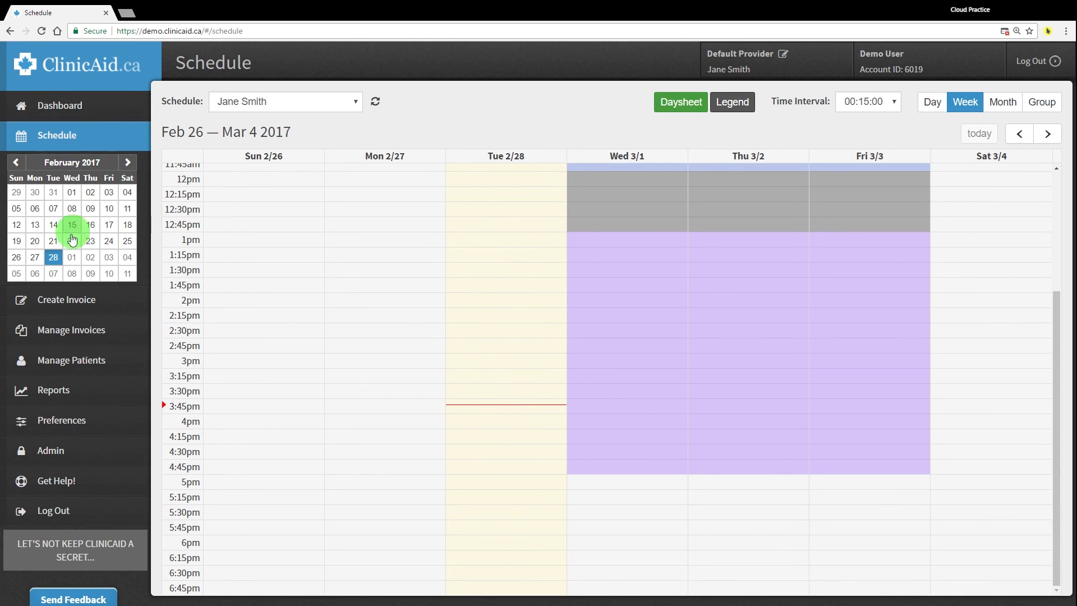
Jump to the weeks of March 31 and April 5 via the mini calendar, then return to today's week
{"action": "left_click", "coordinate": [72, 257]}
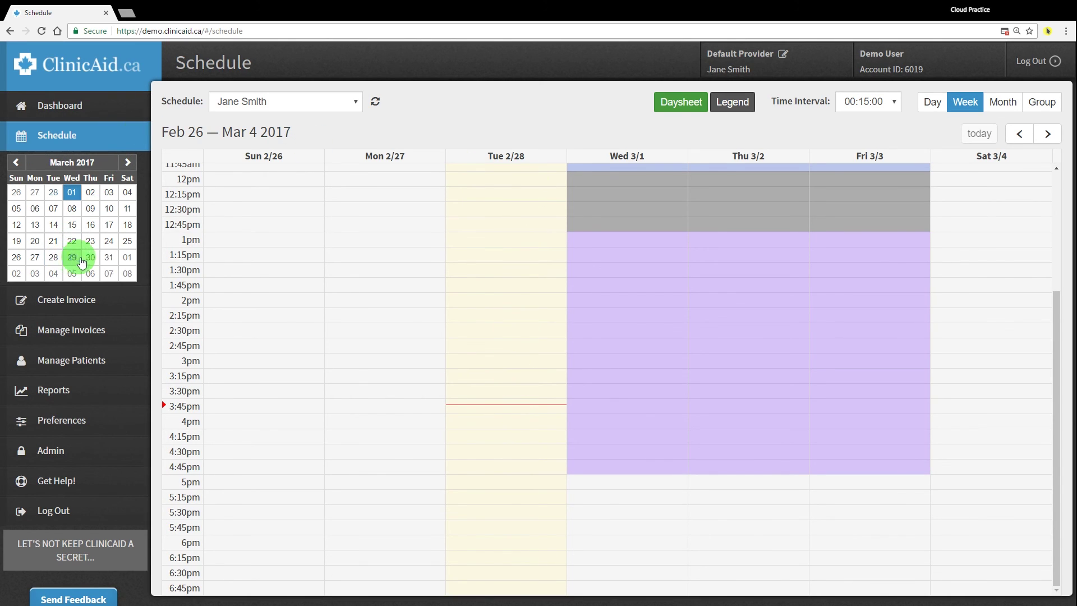
{"action": "left_click", "coordinate": [110, 258]}
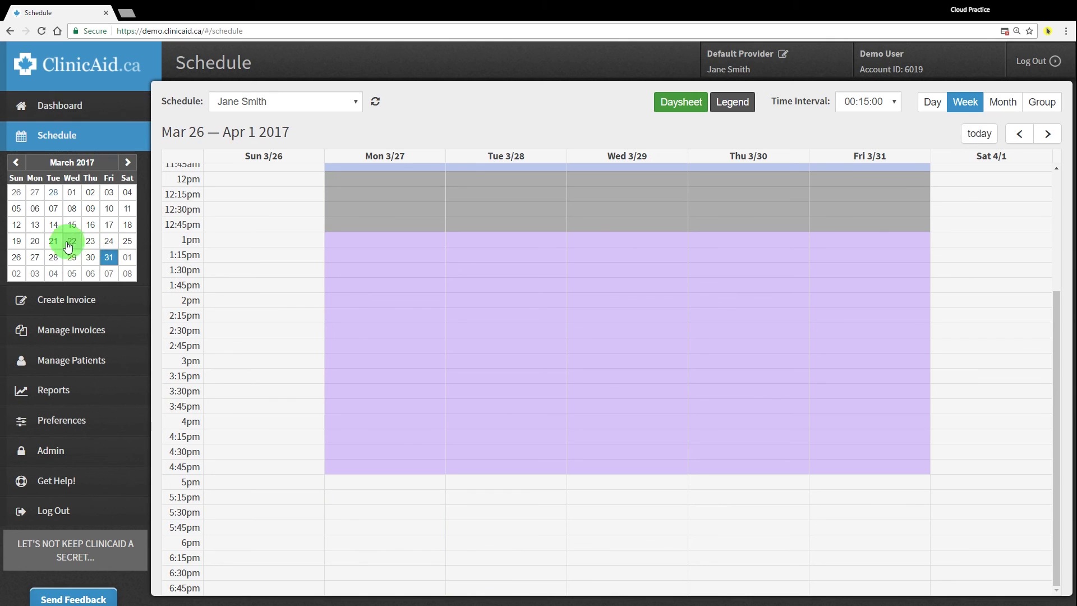
{"action": "left_click", "coordinate": [72, 273]}
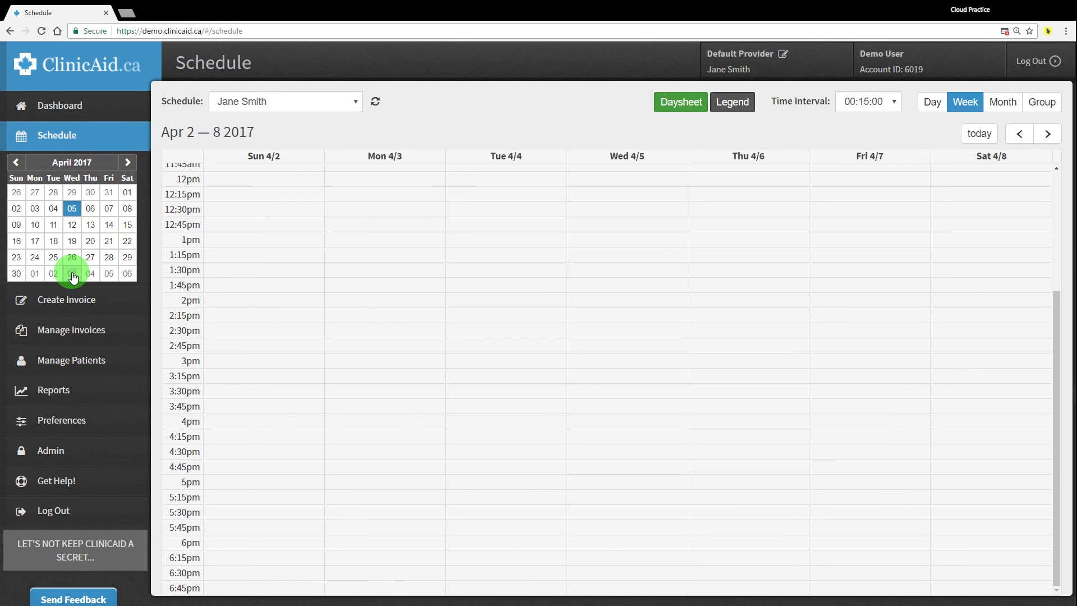
{"action": "left_click", "coordinate": [976, 137]}
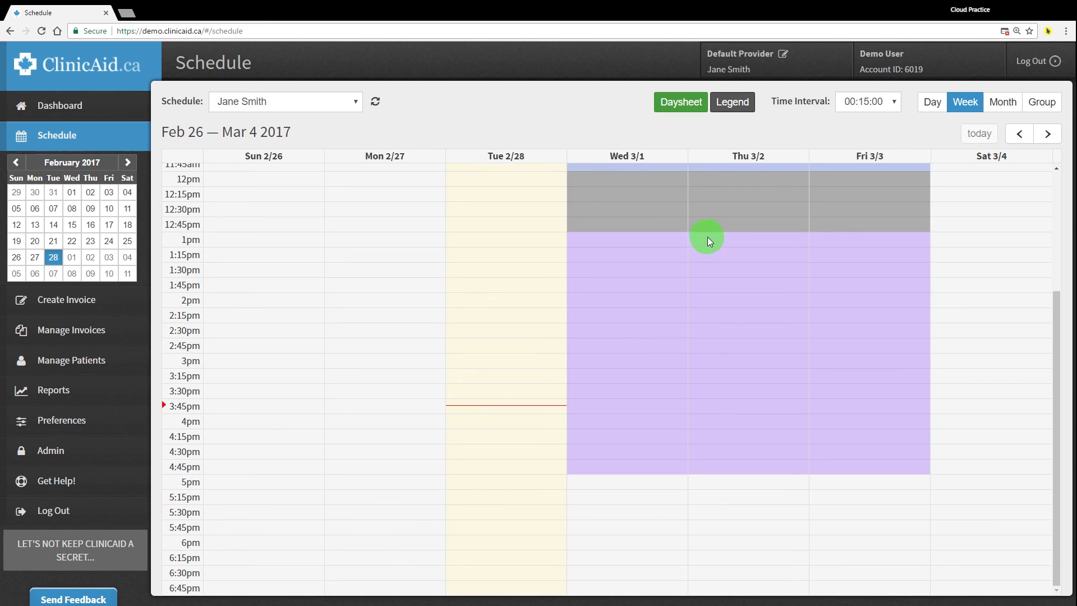
{"action": "scroll", "coordinate": [677, 262], "scroll_direction": "up", "scroll_amount": 3}
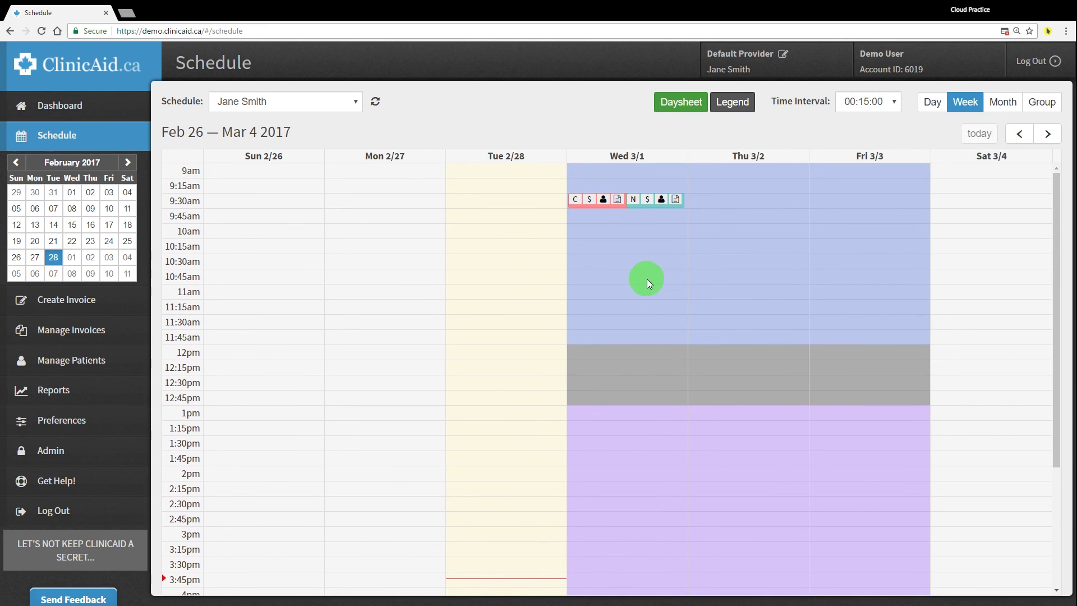
{"action": "left_click", "coordinate": [868, 106]}
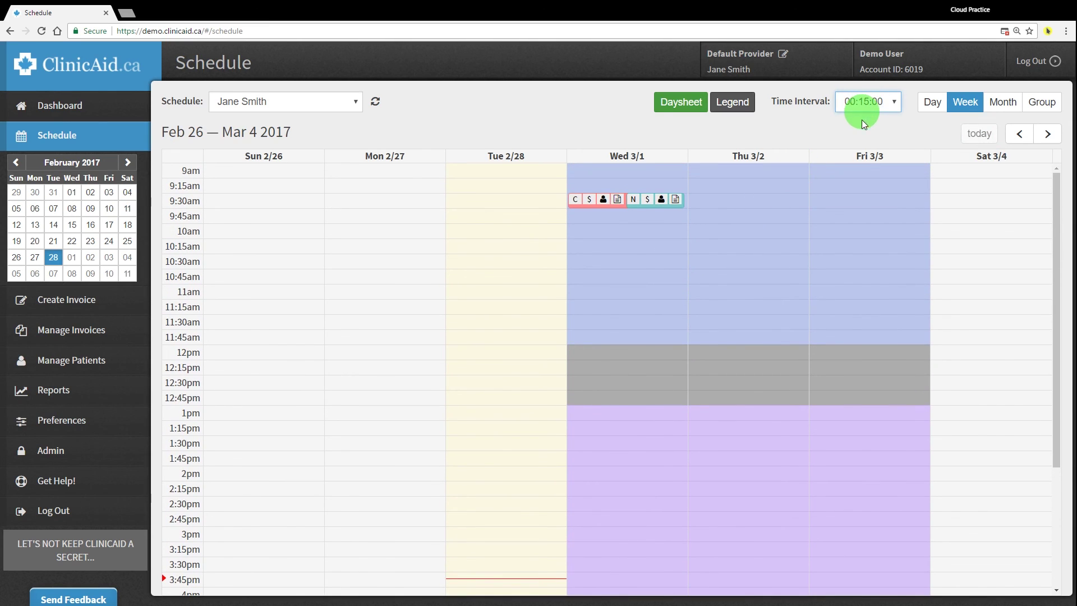
{"action": "left_click", "coordinate": [688, 103]}
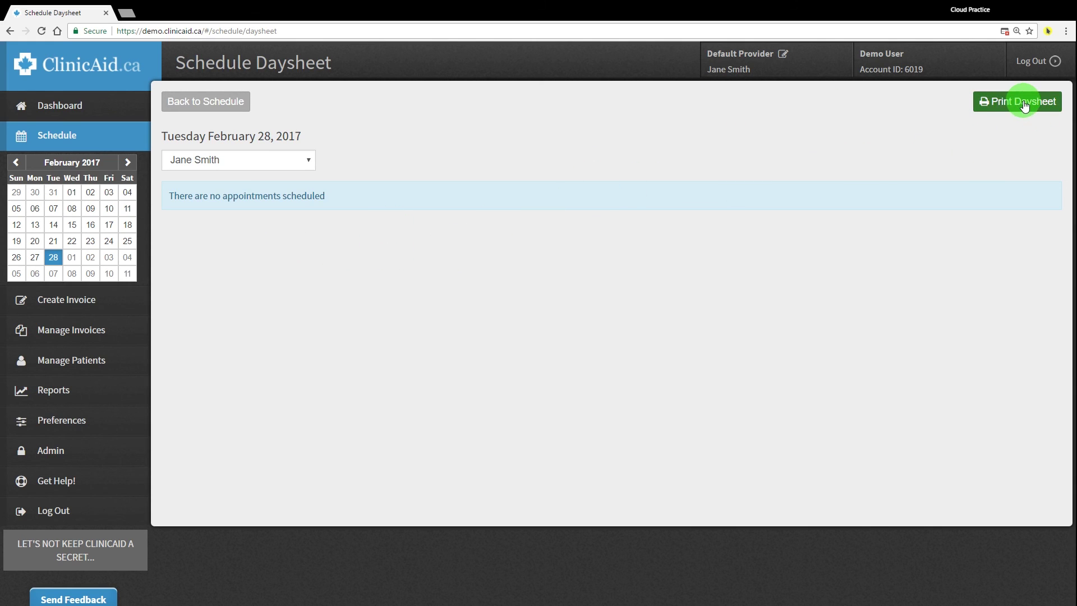
{"action": "left_click", "coordinate": [206, 104]}
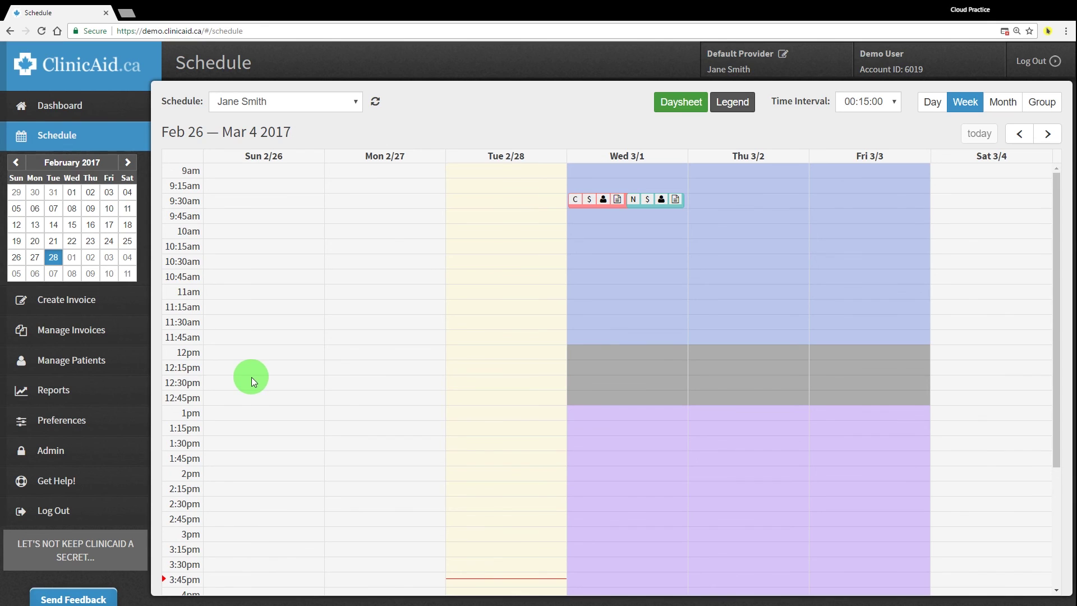
Disable the Scheduling addon under Admin > Addons and save the setting
{"action": "left_click", "coordinate": [97, 451]}
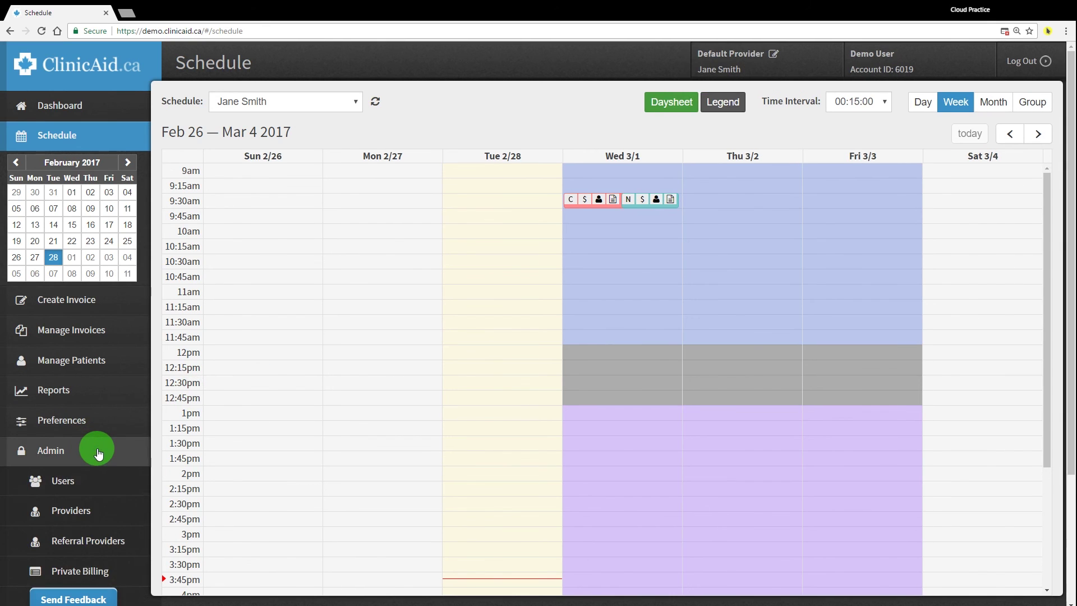
{"action": "scroll", "coordinate": [98, 454], "scroll_direction": "down", "scroll_amount": 3}
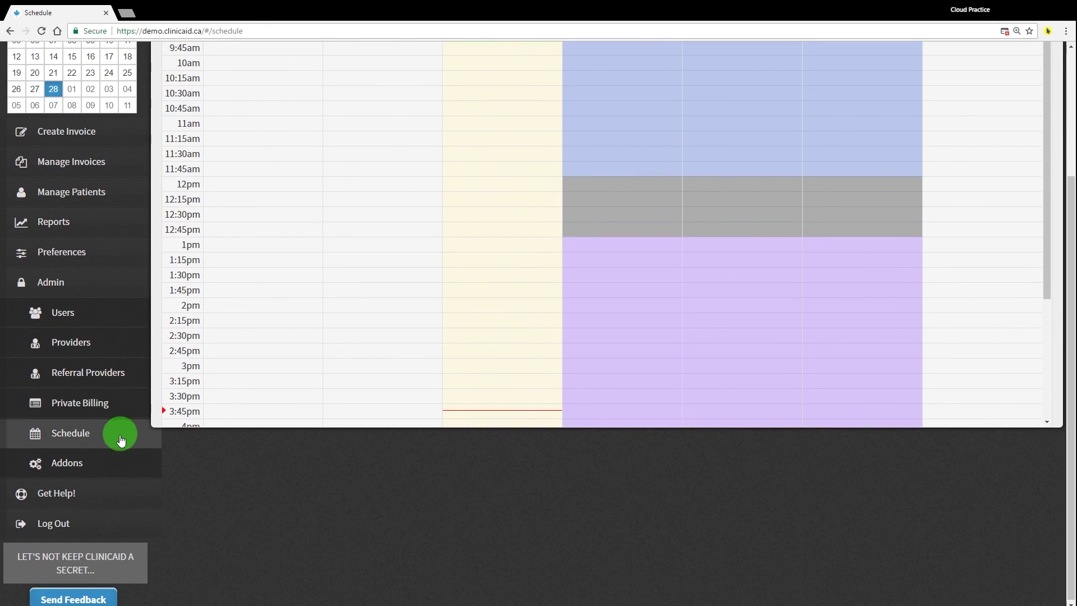
{"action": "left_click", "coordinate": [118, 464]}
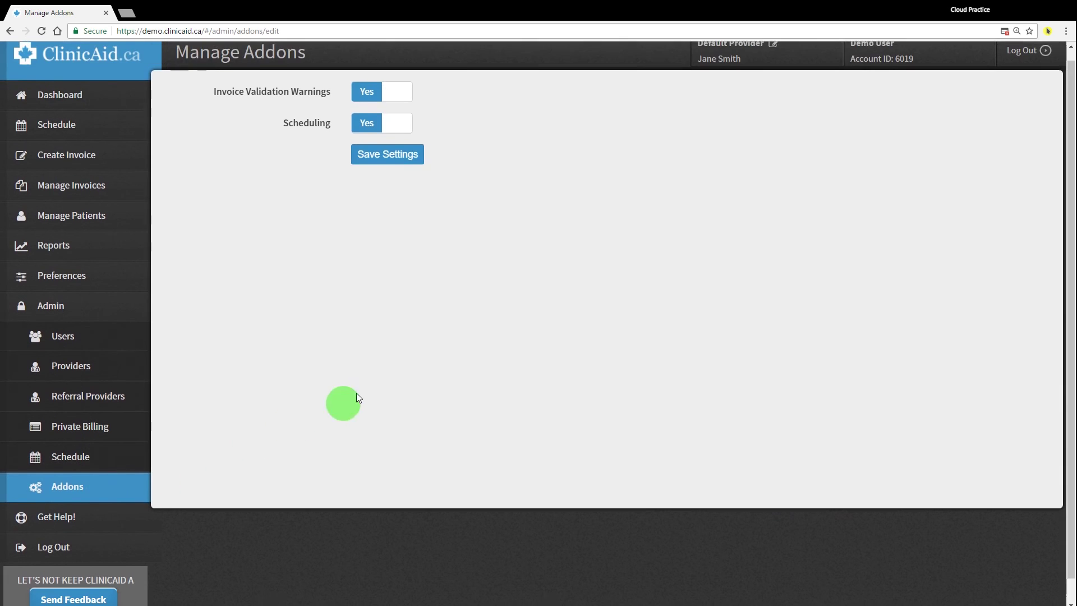
{"action": "left_click", "coordinate": [382, 134]}
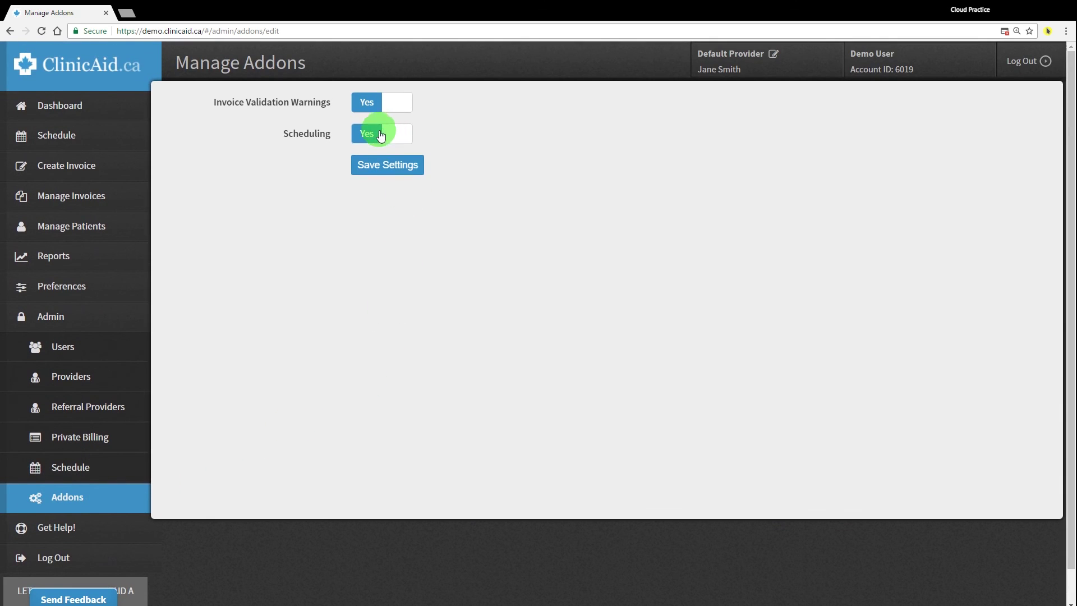
{"action": "left_click", "coordinate": [387, 163]}
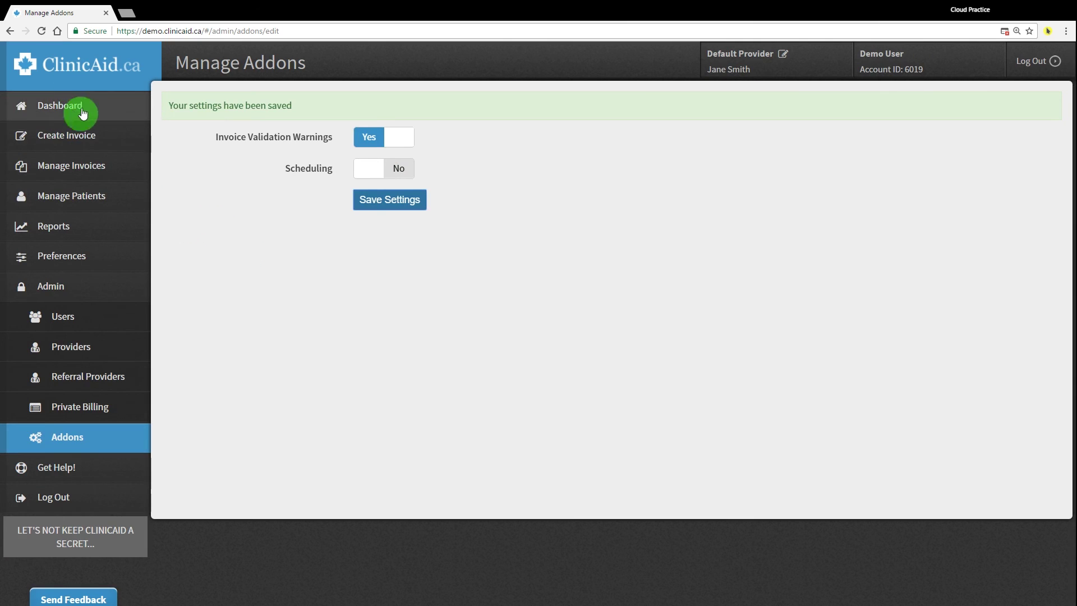
Re-enable the Scheduling addon, save, and return to the Feb 26 — Mar 4 week schedule
{"action": "left_click", "coordinate": [390, 172]}
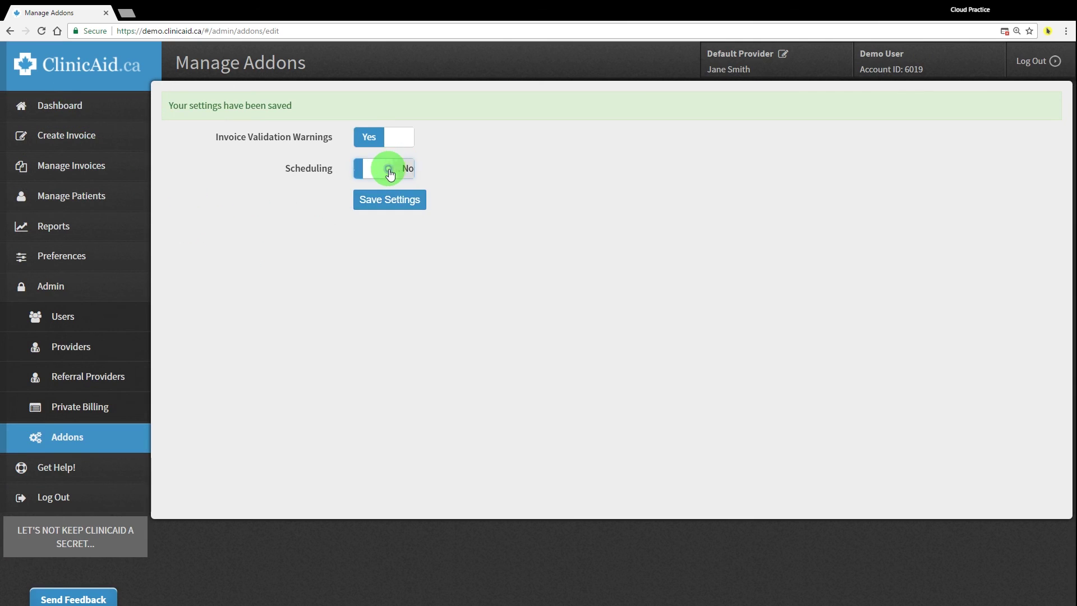
{"action": "left_click", "coordinate": [390, 201]}
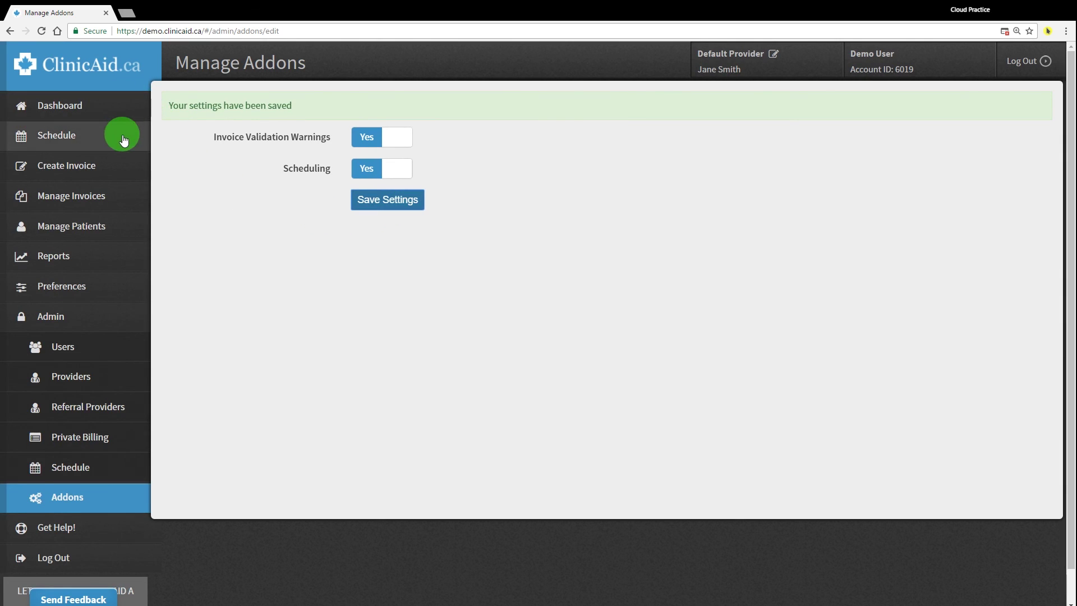
{"action": "left_click", "coordinate": [123, 137]}
{"action": "scroll", "coordinate": [591, 258], "scroll_direction": "up", "scroll_amount": 5}
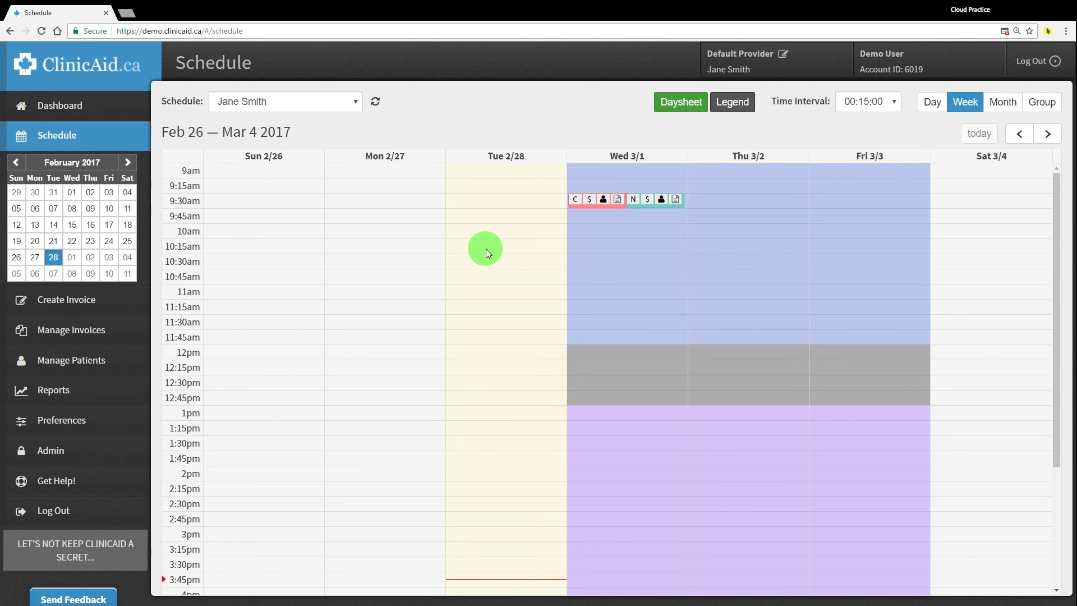
Save a 5-minute Auto-Refresh Schedule interval on the Schedules settings tab, then return to the week schedule
{"action": "left_click", "coordinate": [98, 422]}
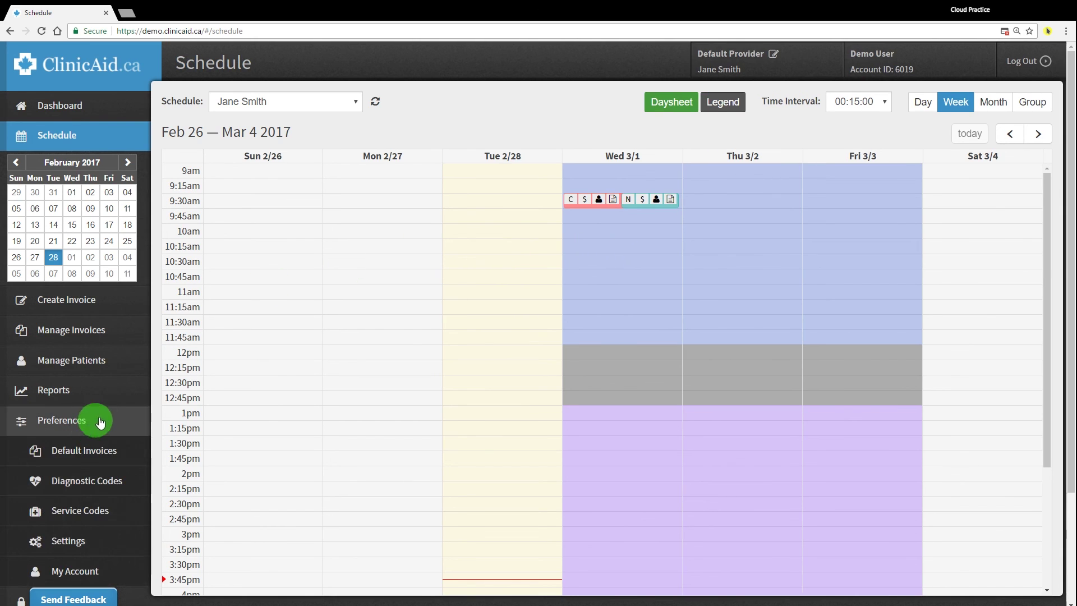
{"action": "scroll", "coordinate": [108, 486], "scroll_direction": "down", "scroll_amount": 2}
{"action": "left_click", "coordinate": [110, 486]}
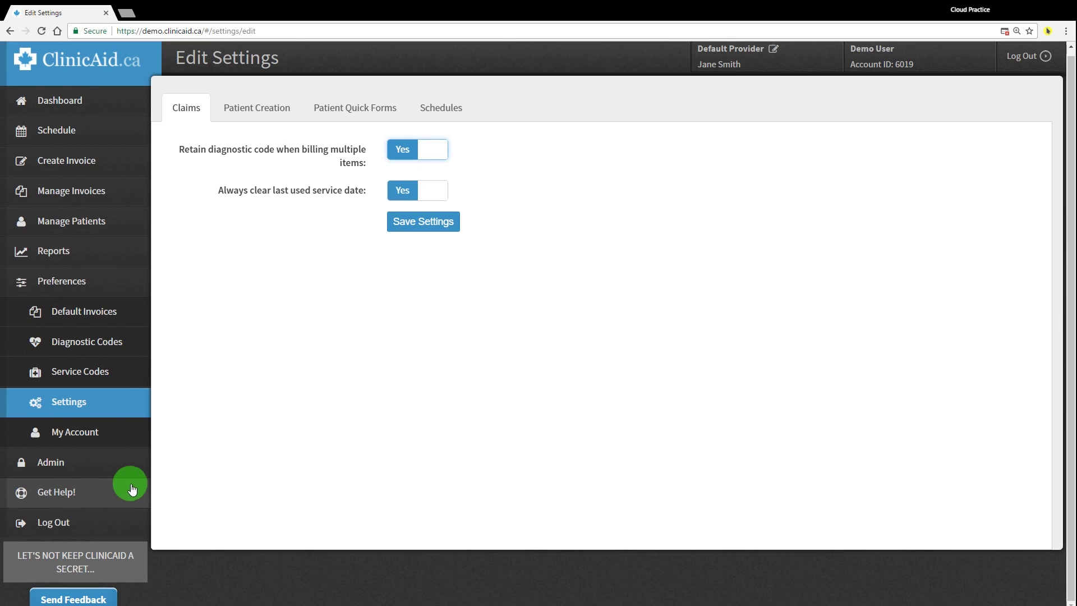
{"action": "left_click", "coordinate": [441, 107]}
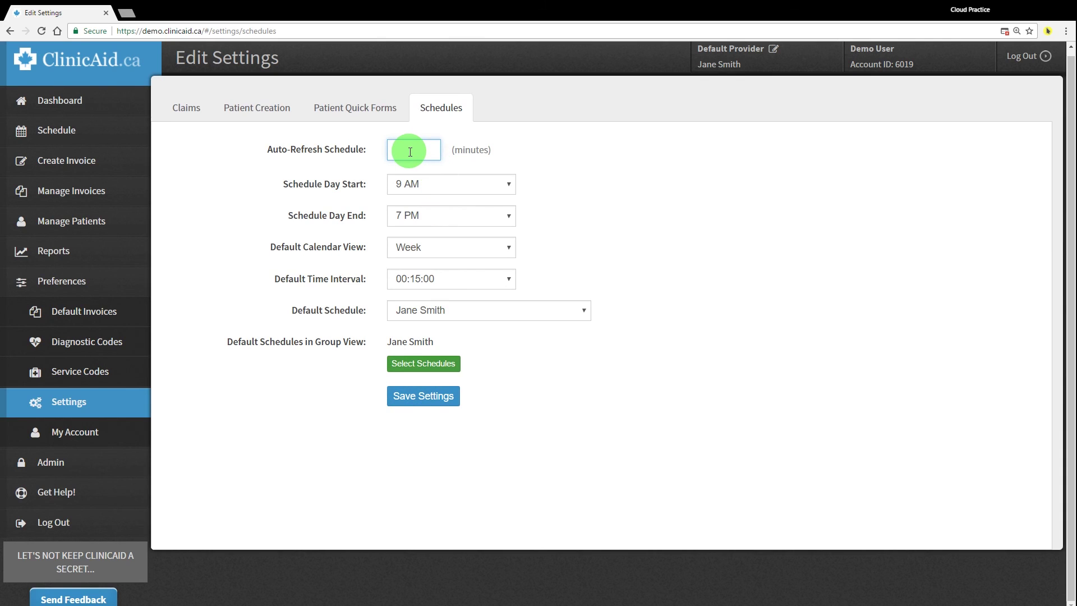
{"action": "type", "text": "5"}
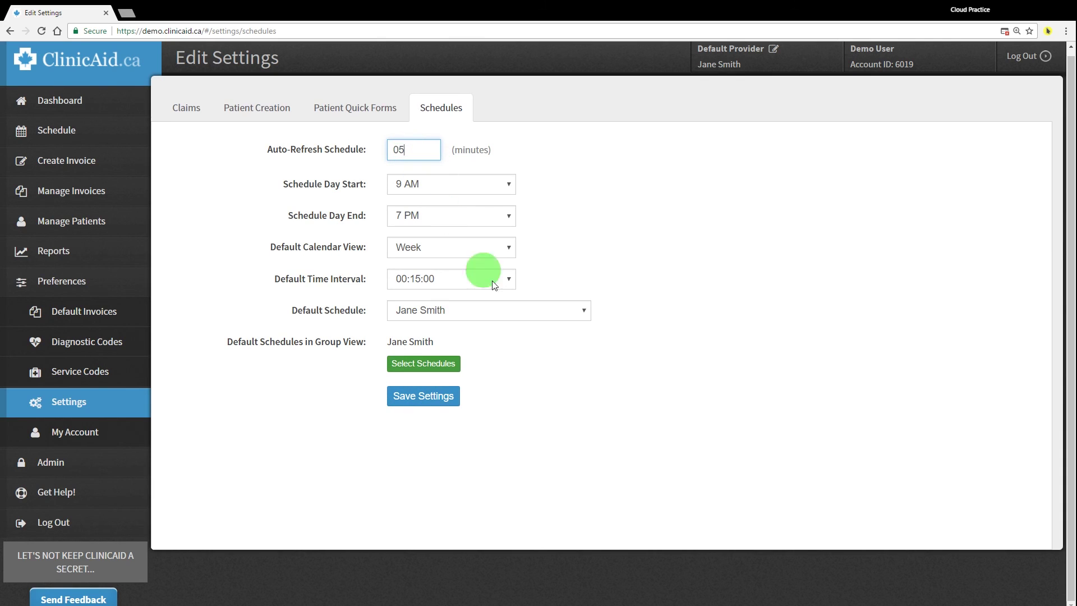
{"action": "left_click", "coordinate": [430, 399]}
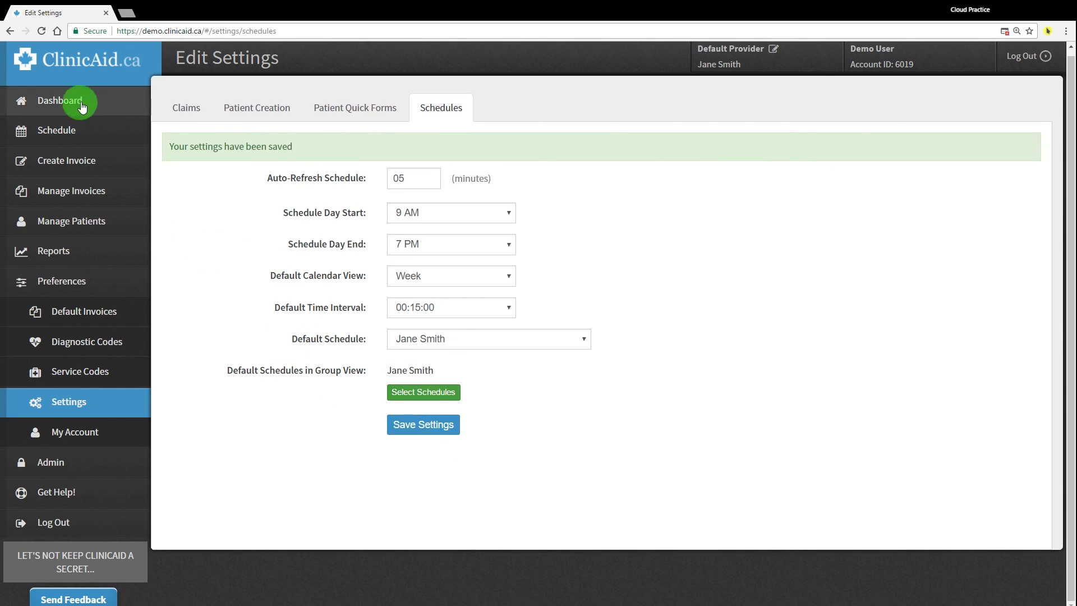
{"action": "left_click", "coordinate": [86, 131]}
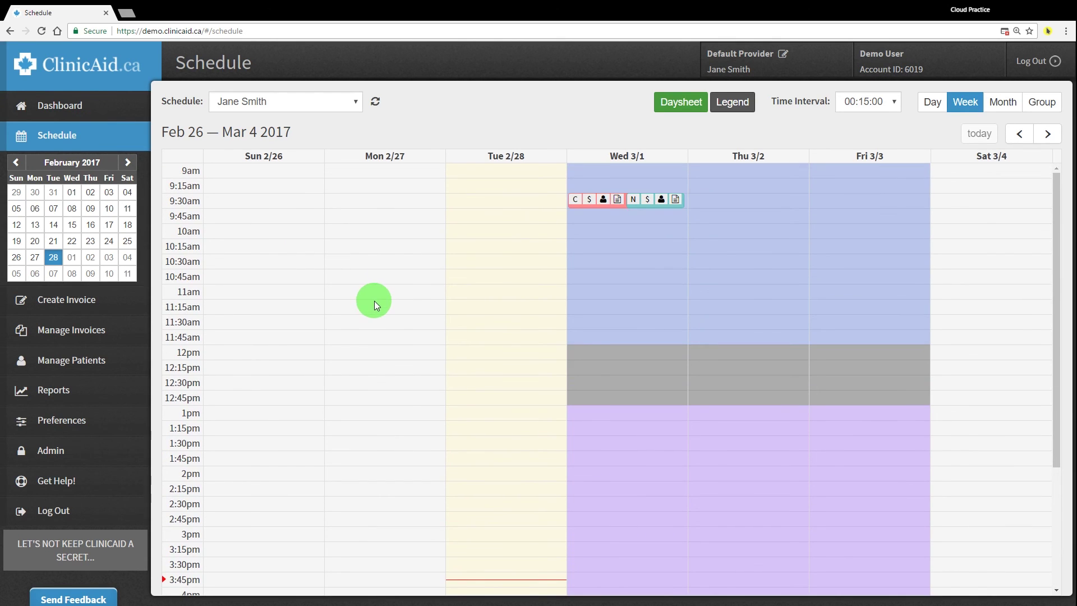
Open clinicaid.ca's Get in touch page from Get Help! and select its heading
{"action": "left_click", "coordinate": [89, 483]}
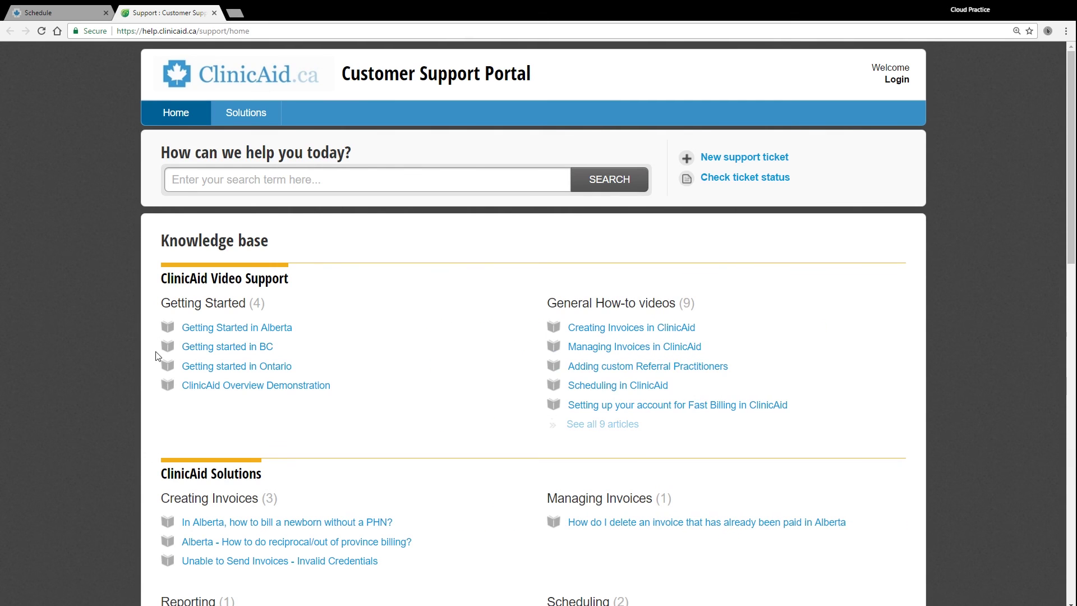
{"action": "scroll", "coordinate": [93, 366], "scroll_direction": "down", "scroll_amount": 1}
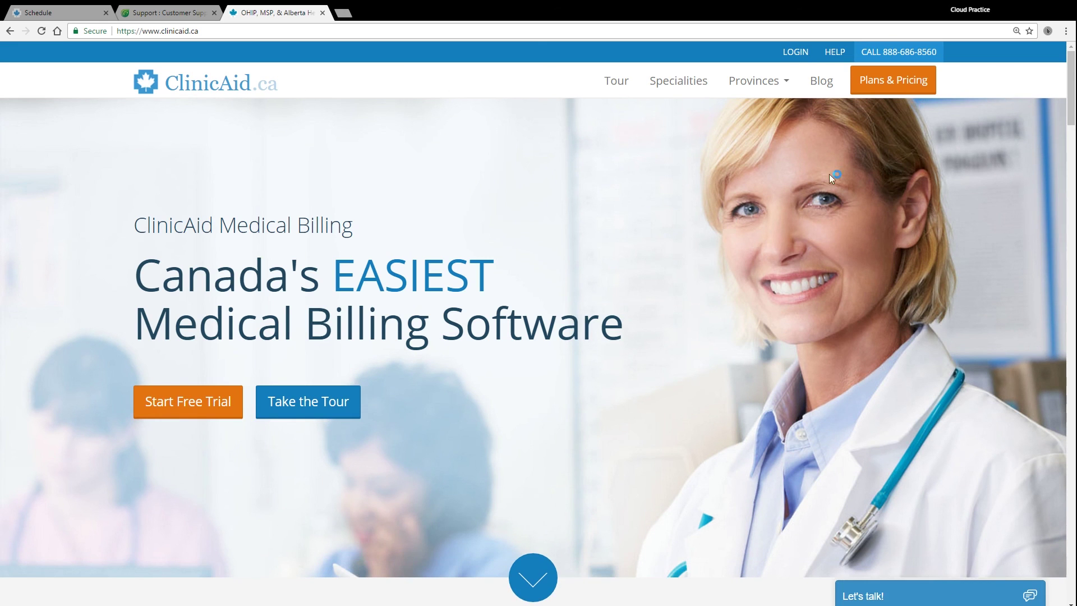
{"action": "left_click", "coordinate": [835, 52]}
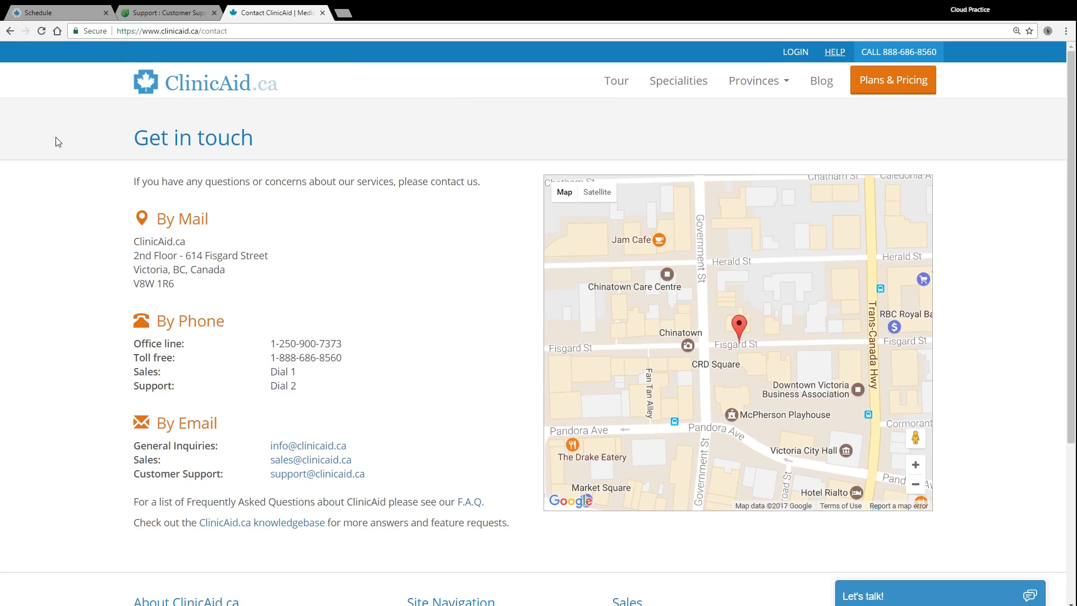
{"action": "left_click_drag", "start_coordinate": [130, 135], "coordinate": [265, 138]}
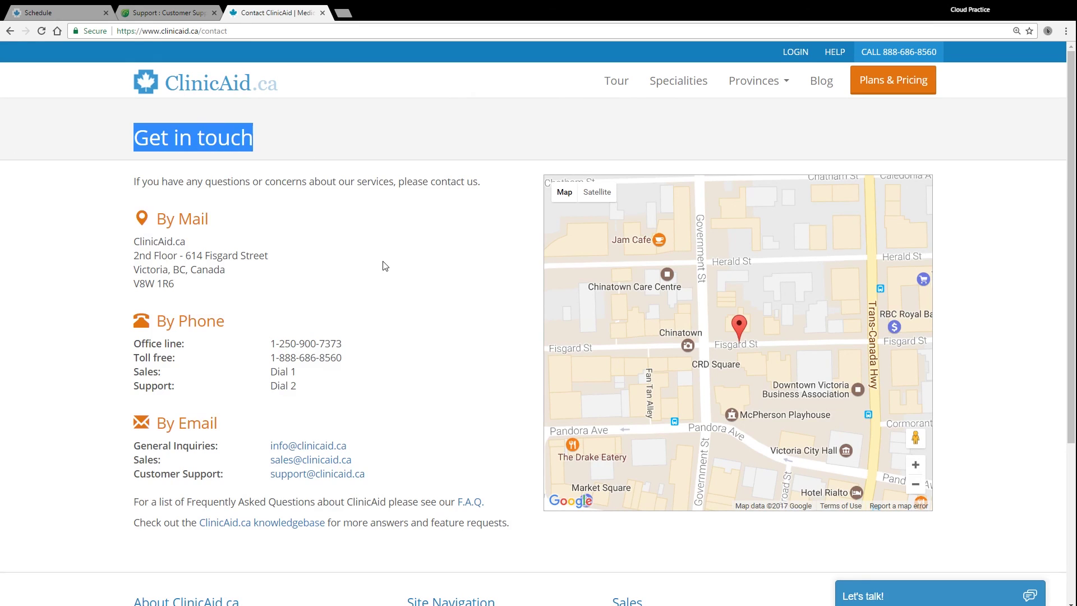